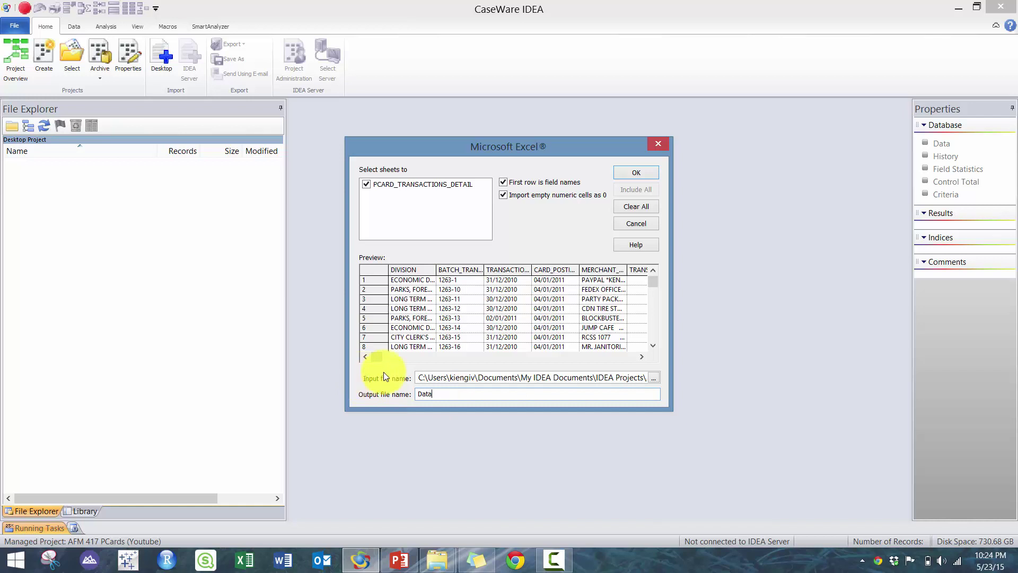
Import the PCARD_TRANSACTIONS_DETAIL sheet with the output file name Data, and enlarge the data grid by narrowing the file list
click(633, 174)
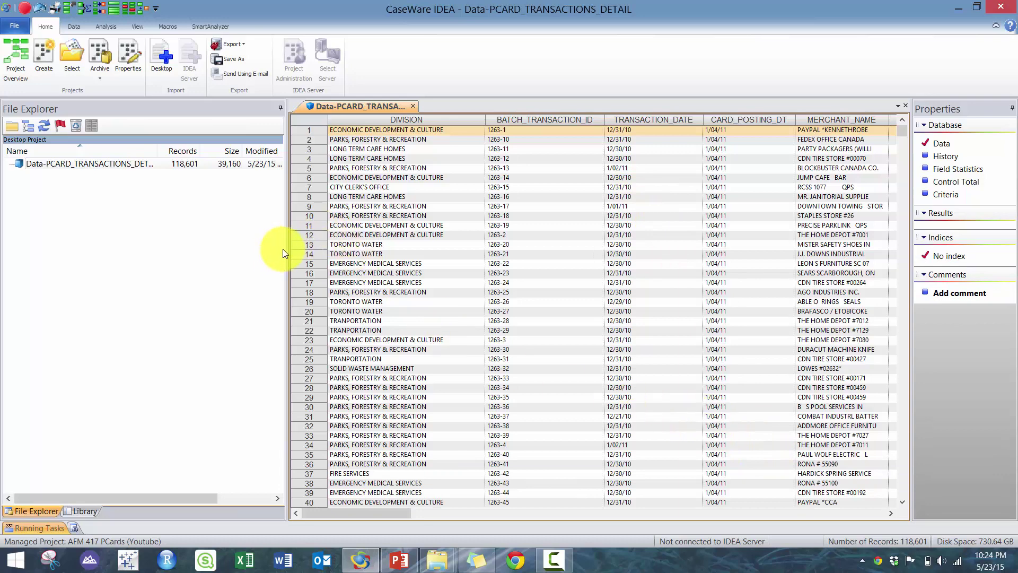
drag(288, 247, 182, 248)
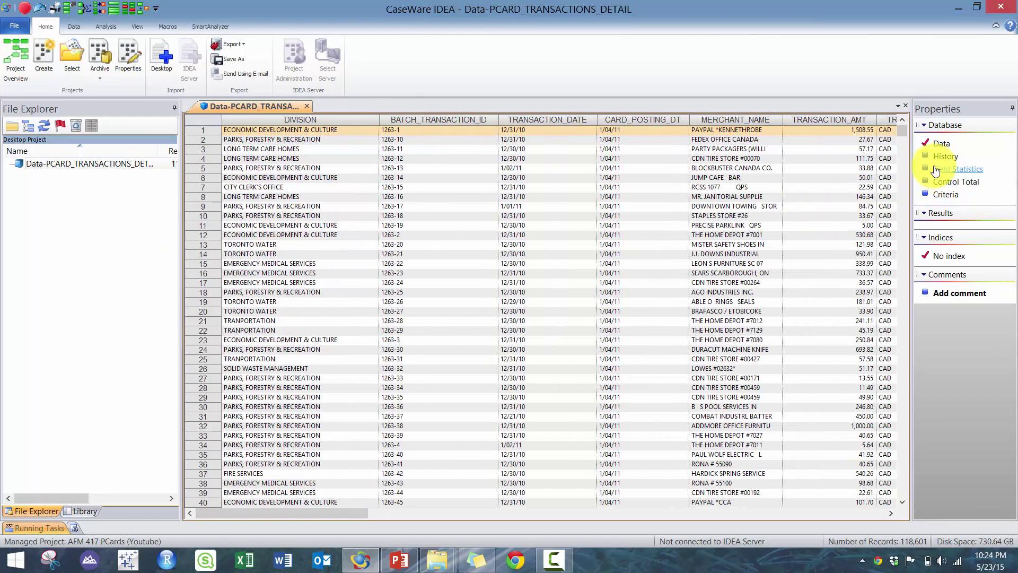
Generate the field statistics for the numeric fields and widen the TRANSACTION_AMT and ORIGINAL_AMOUNT columns to show their full values
click(954, 168)
click(557, 307)
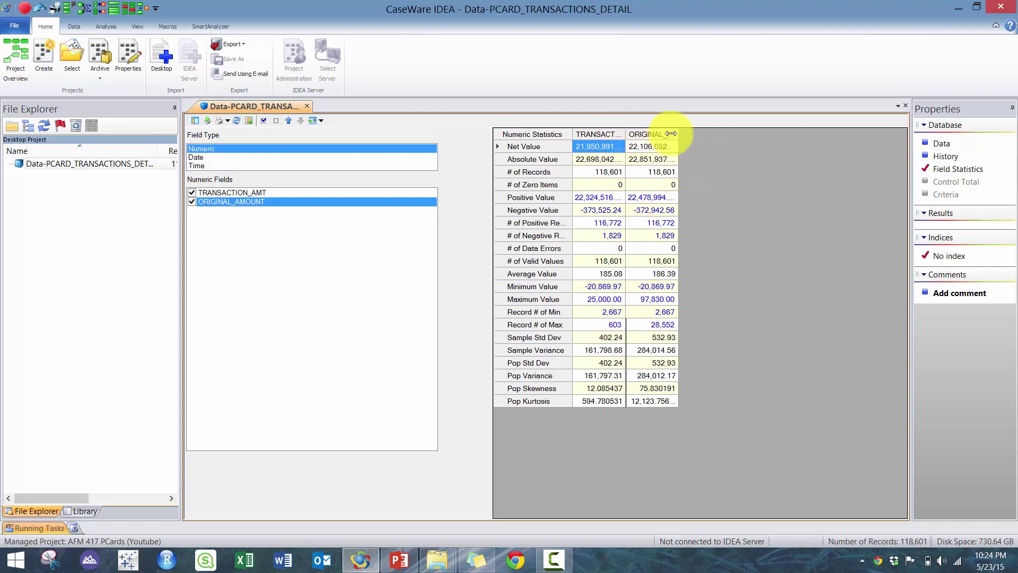
double_click(626, 136)
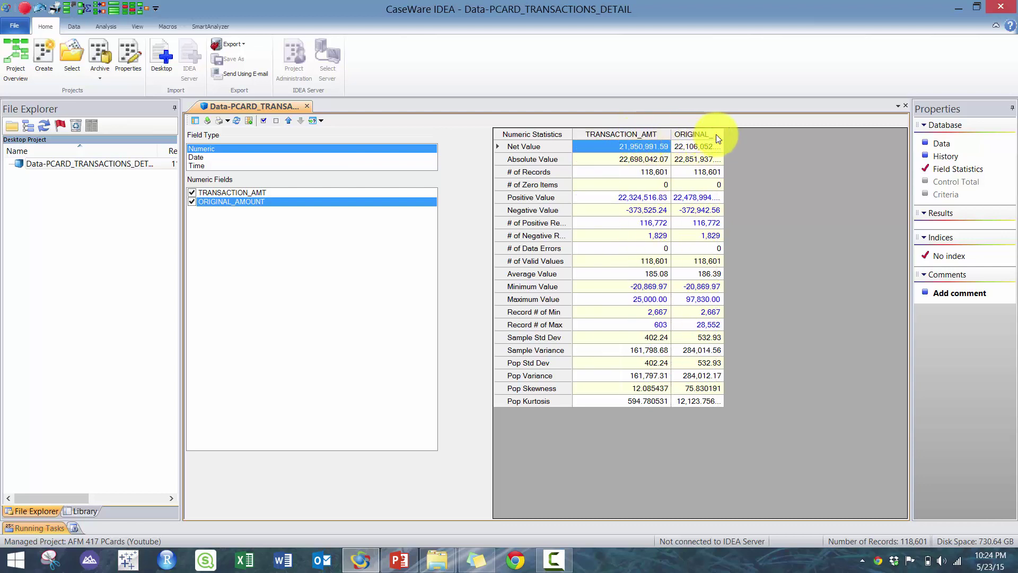
drag(724, 135, 803, 134)
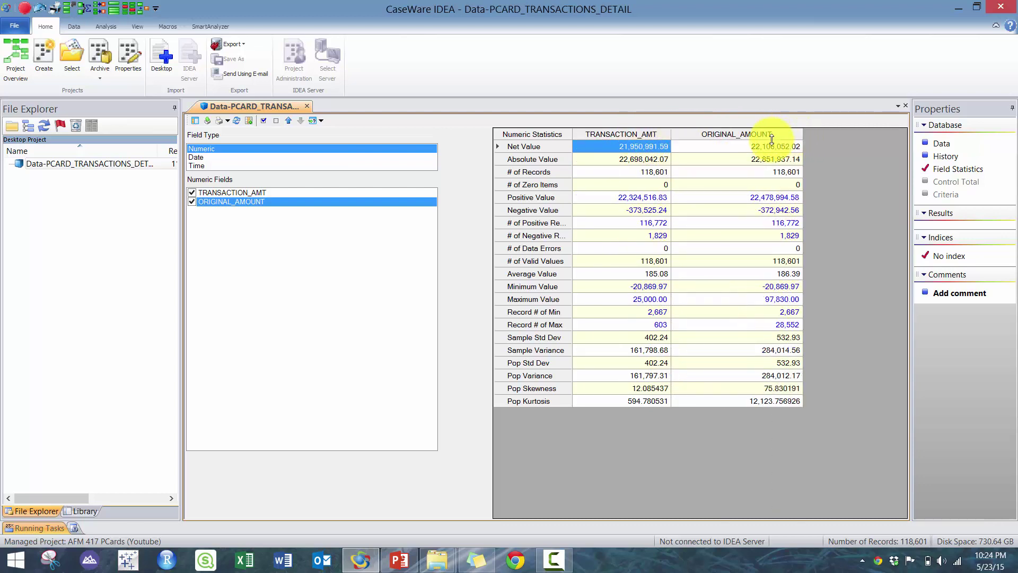
click(740, 149)
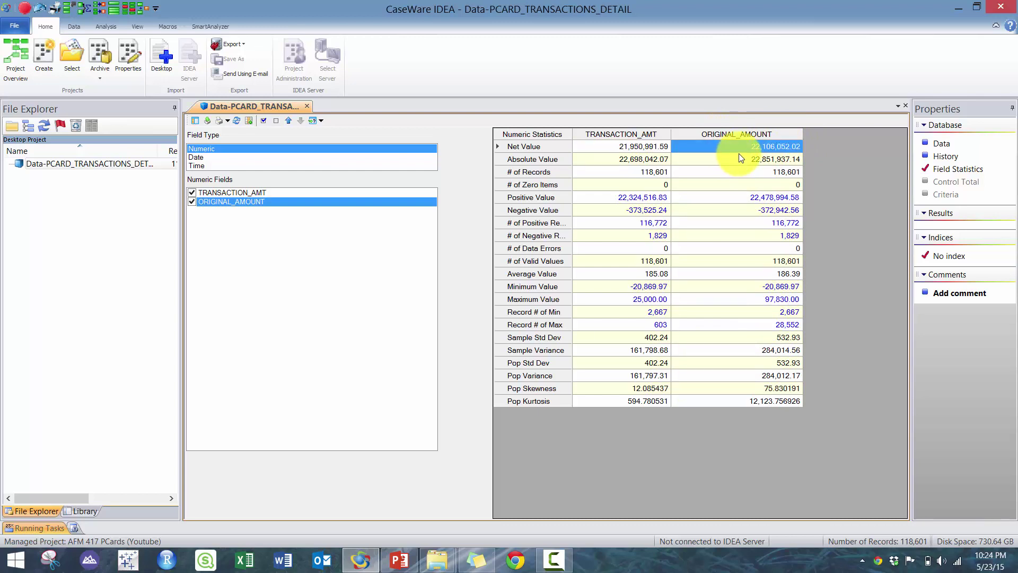
Look through the records behind the negative value of TRANSACTION_AMT up to the PURPOSE column, and close the list
double_click(642, 211)
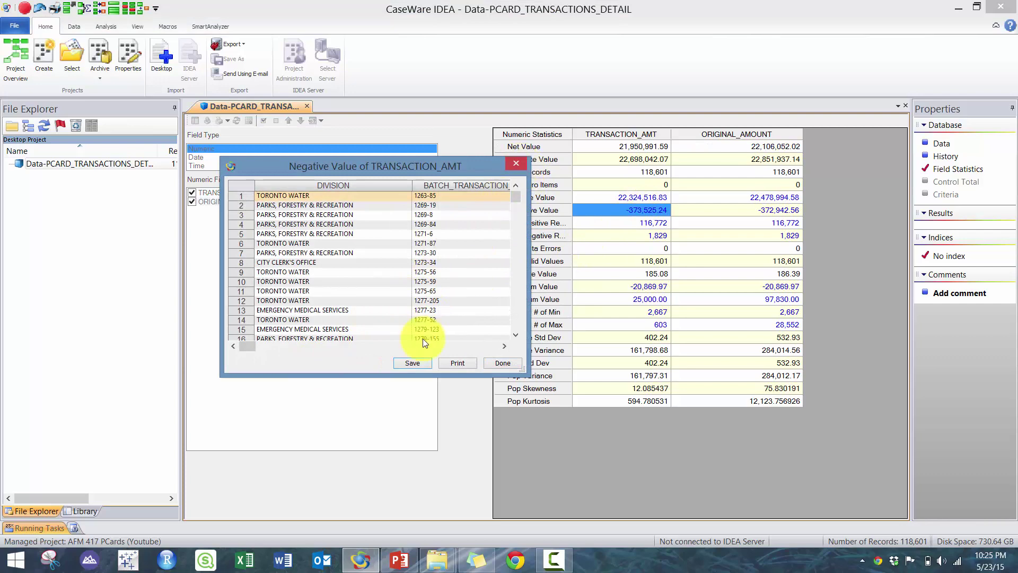
click(456, 345)
click(498, 348)
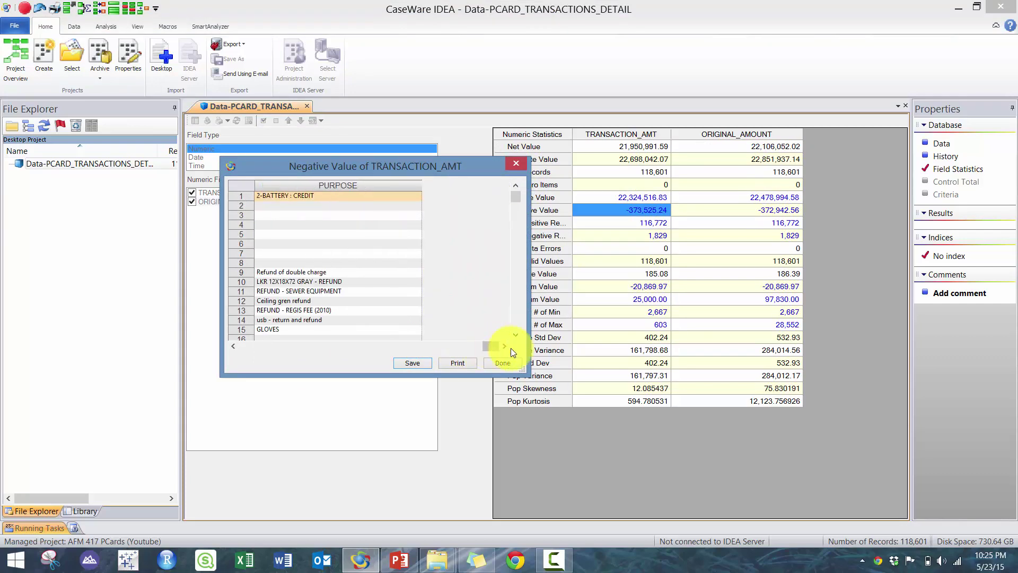
click(516, 163)
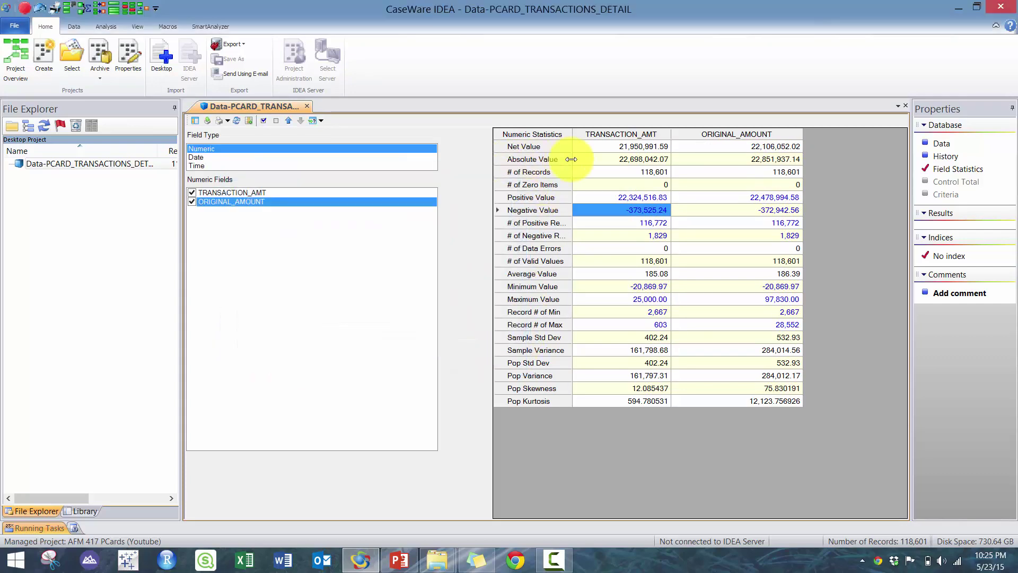
click(605, 173)
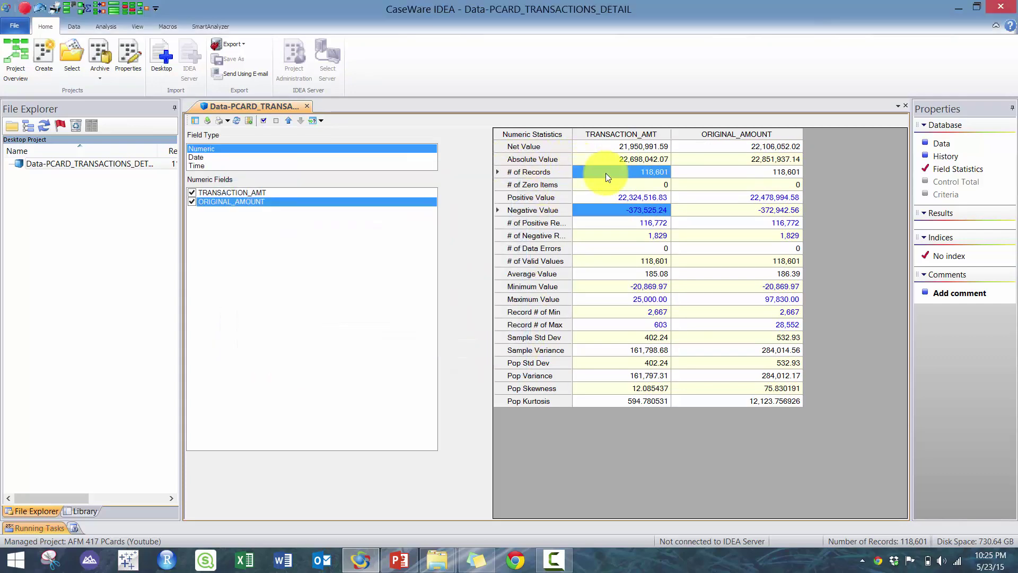
Inspect the record behind the minimum TRANSACTION_AMT, checking its purpose, merchant name and amount, and return to the statistics
click(656, 291)
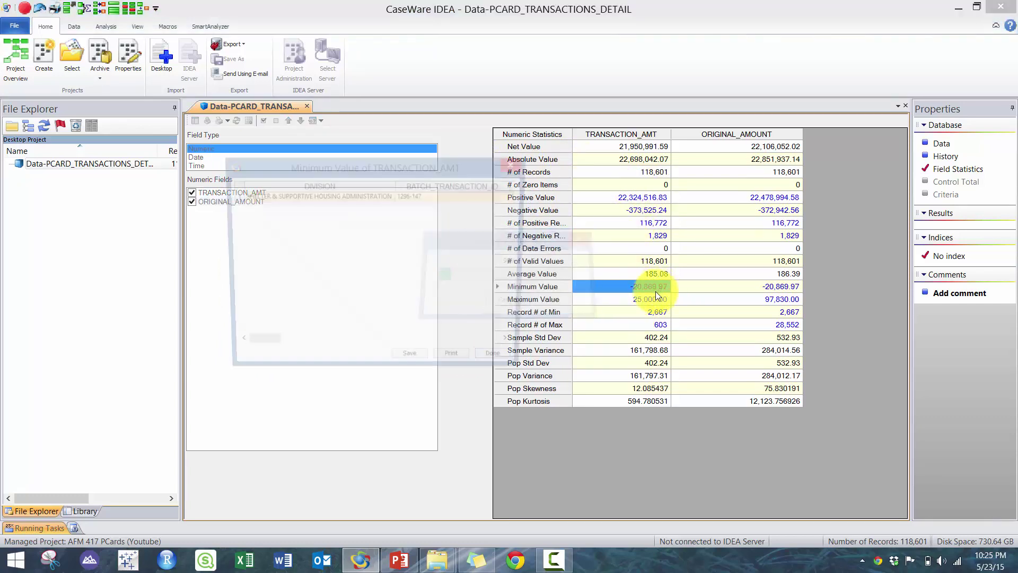
drag(271, 346, 497, 346)
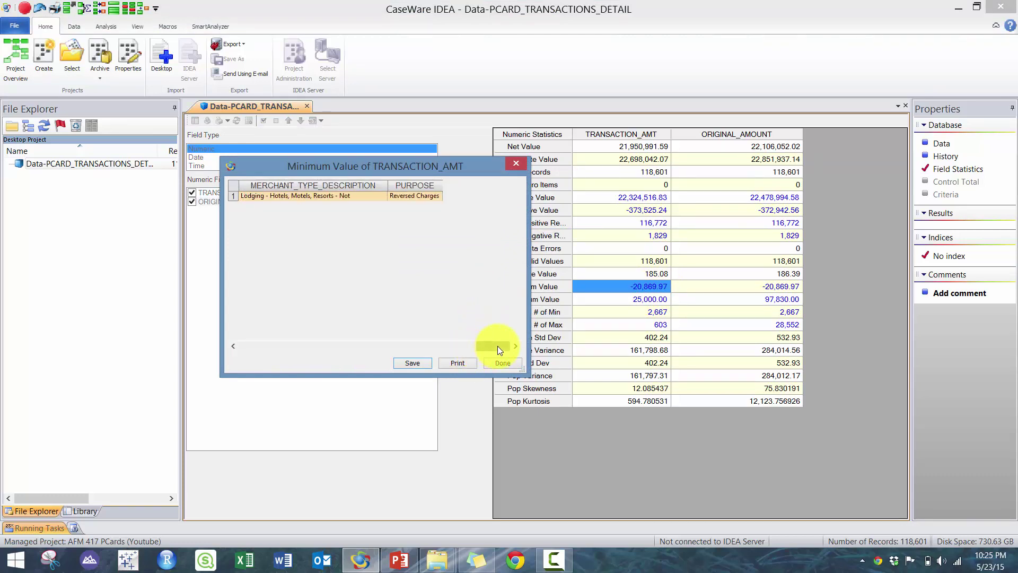
click(412, 197)
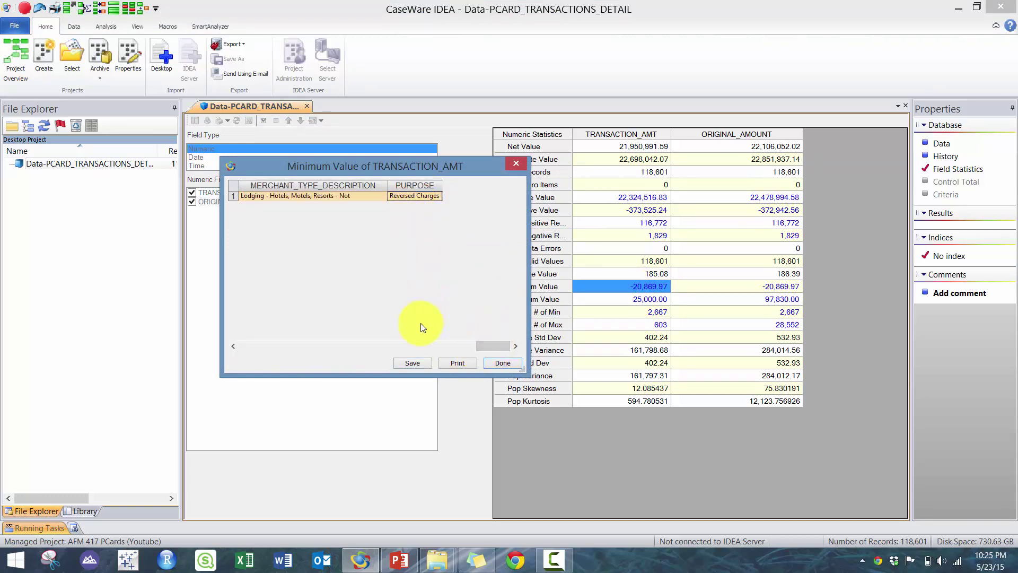
click(338, 347)
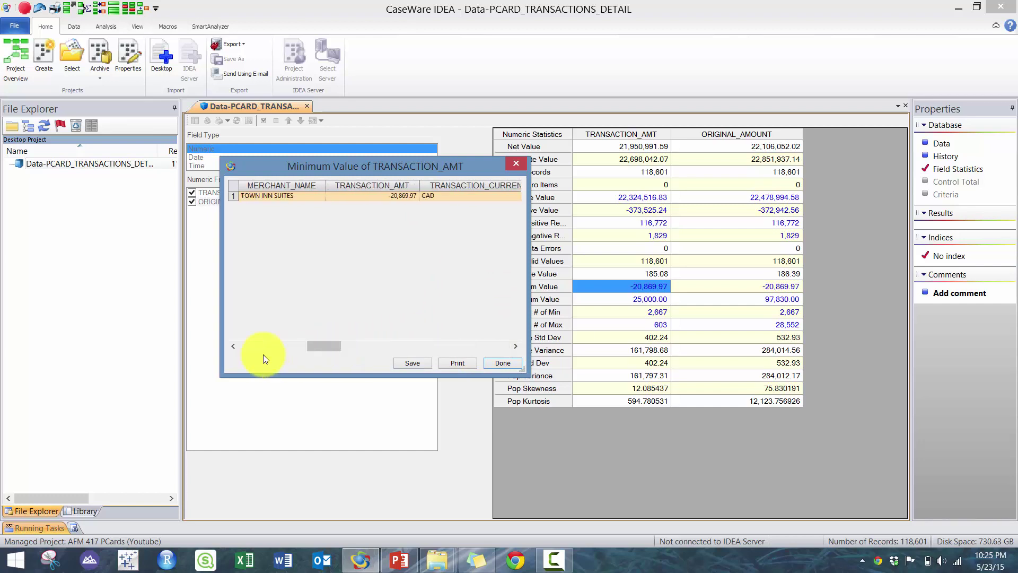
click(513, 162)
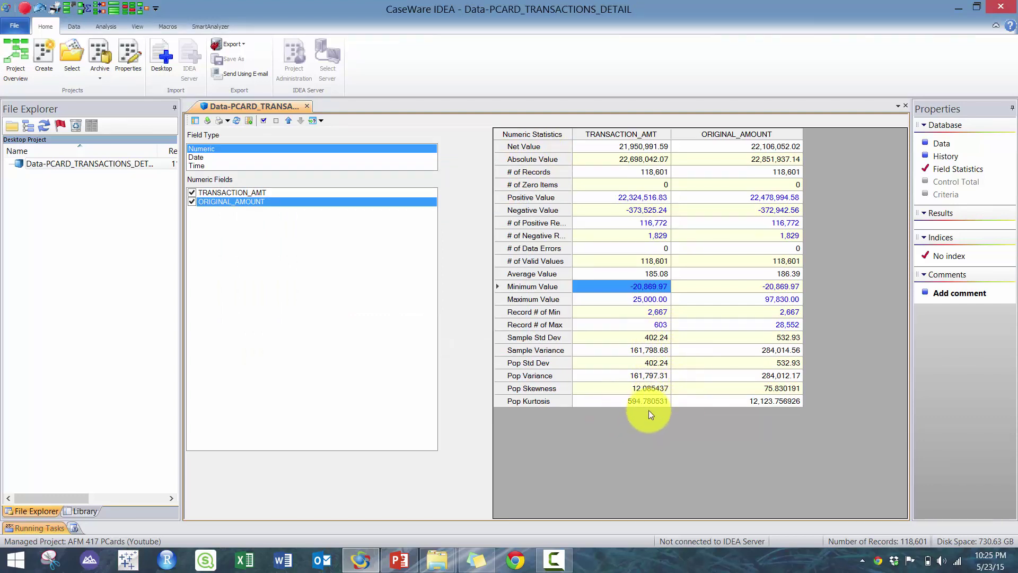
click(645, 337)
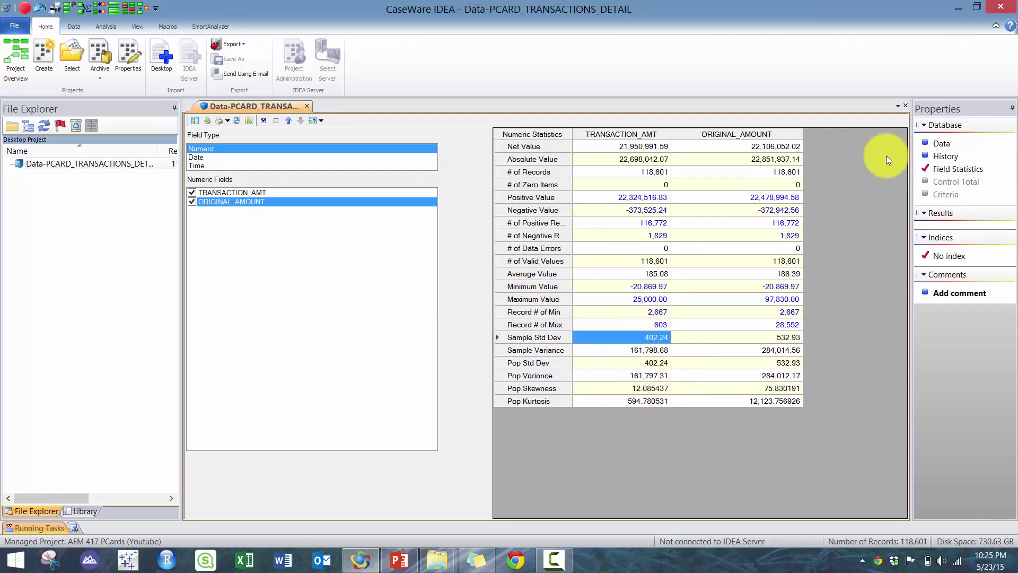
Return to the transaction data, review the Pcard audit procedures on the PowerPoint workshop slide, and switch back to IDEA
click(944, 143)
click(411, 176)
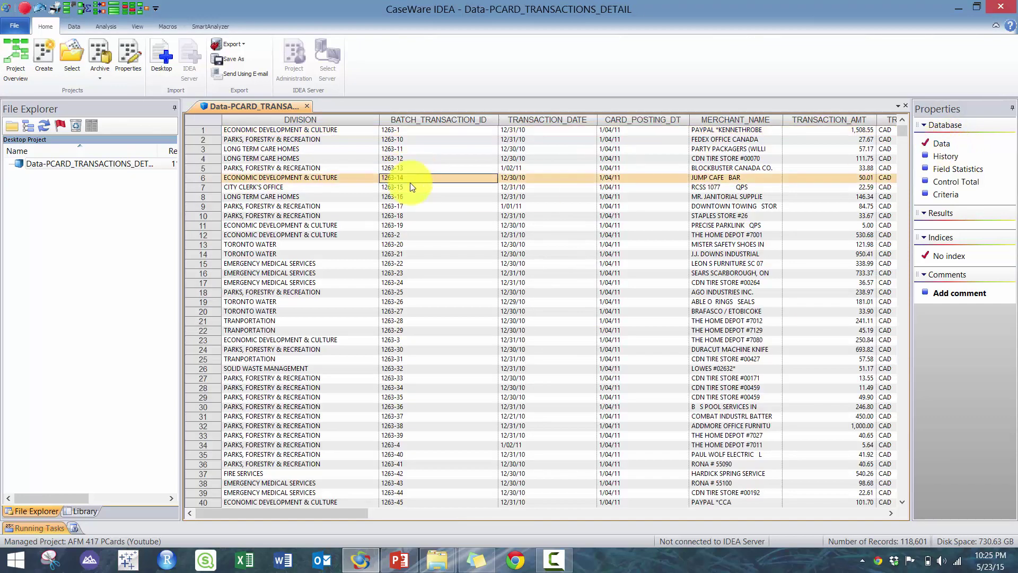
click(399, 560)
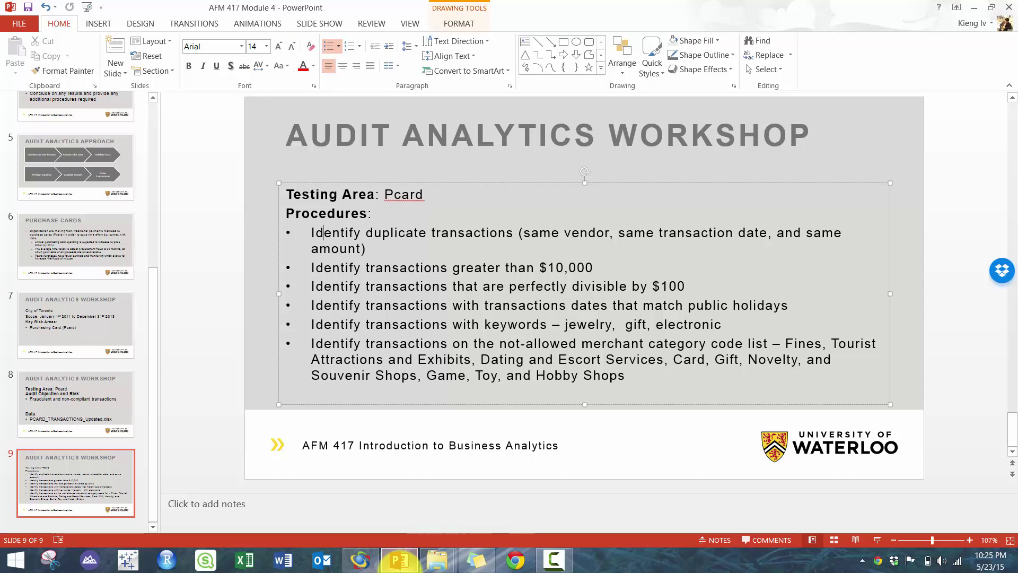
click(398, 560)
click(290, 168)
click(300, 120)
click(281, 359)
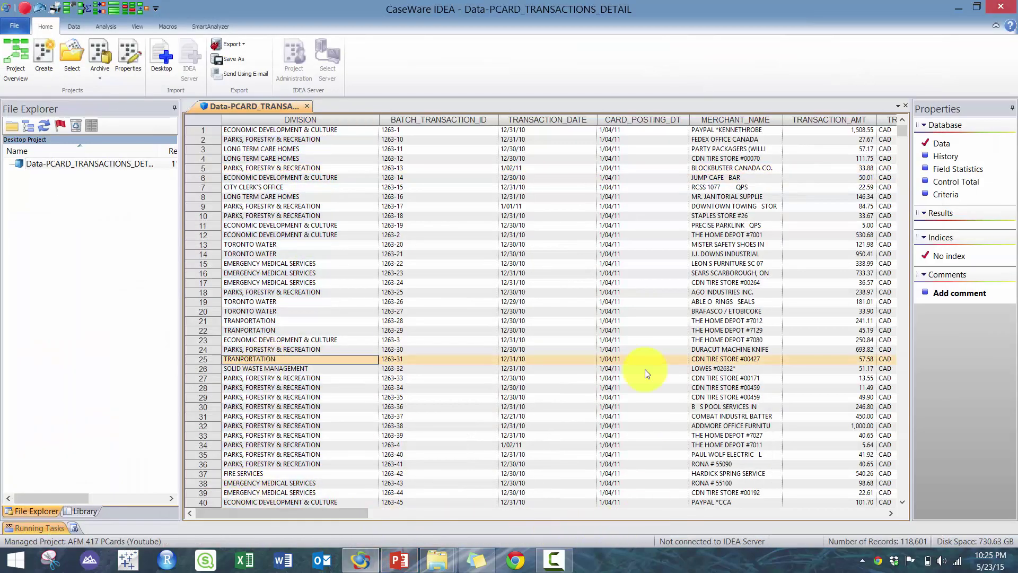
Examine the MERCHANT_NAME, ORIGINAL_AMOUNT and TRANSACTION_DATE columns as fields for identifying duplicate transactions
click(748, 121)
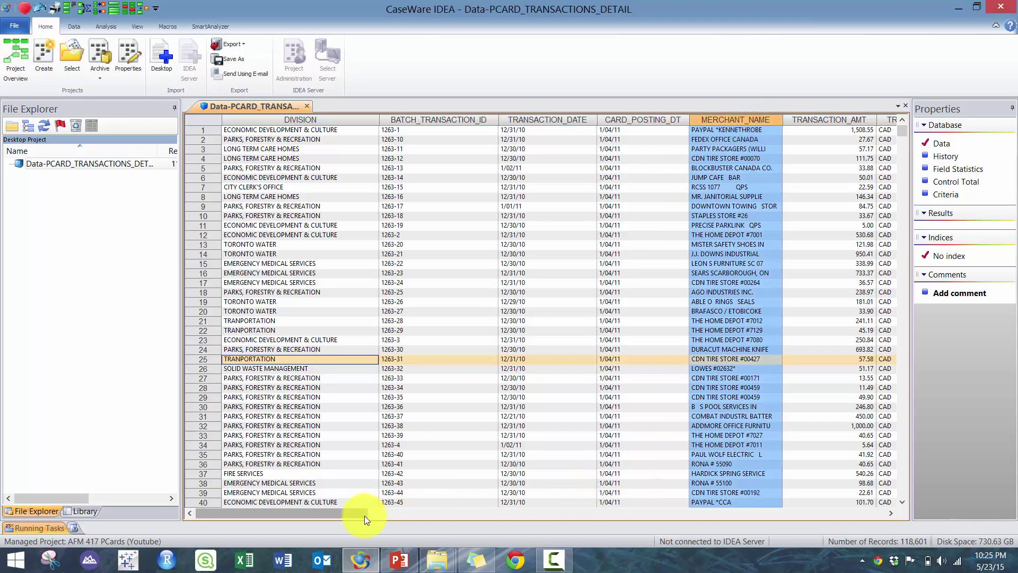
click(414, 513)
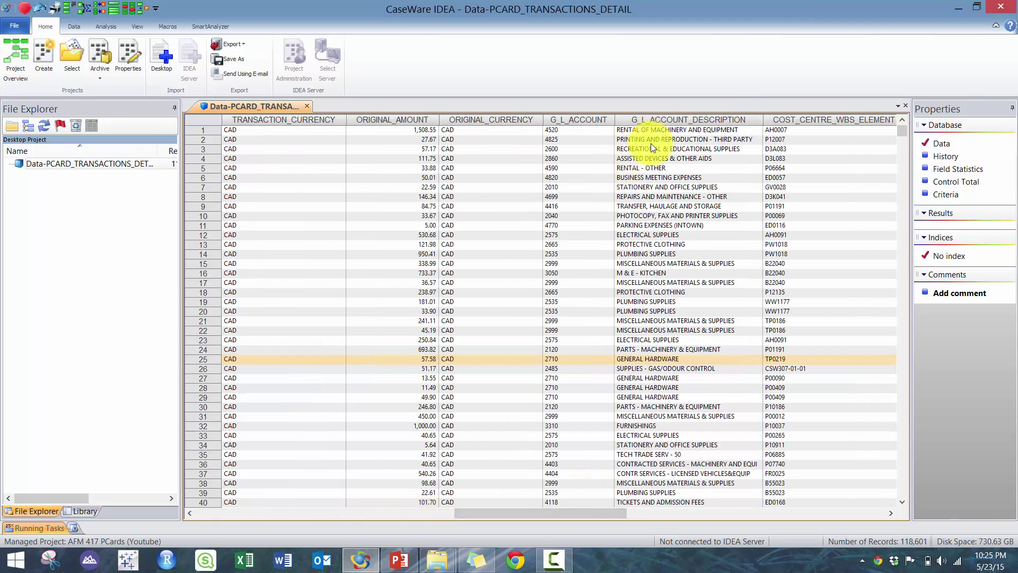
drag(564, 510, 526, 511)
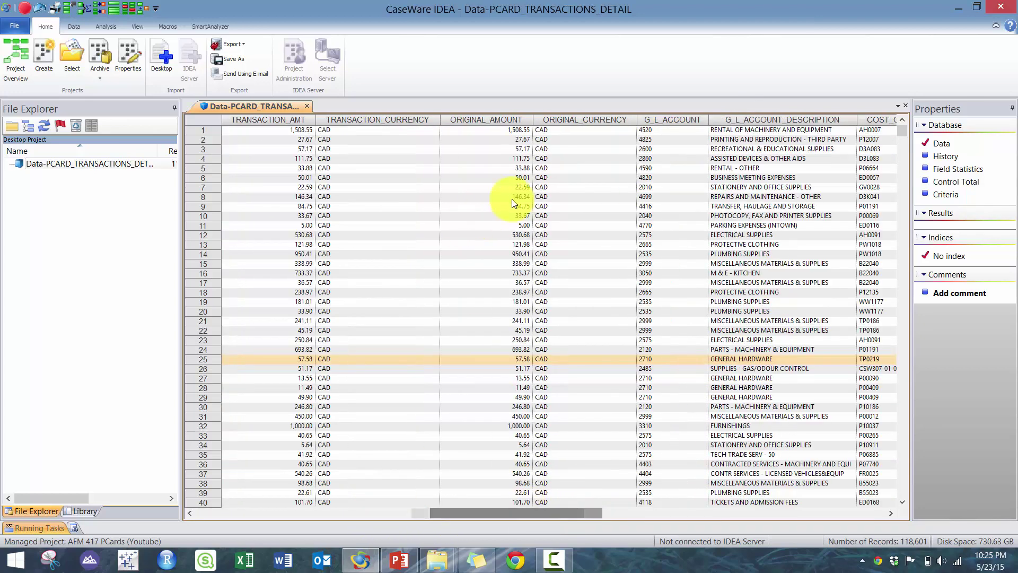
click(506, 118)
drag(437, 510, 328, 508)
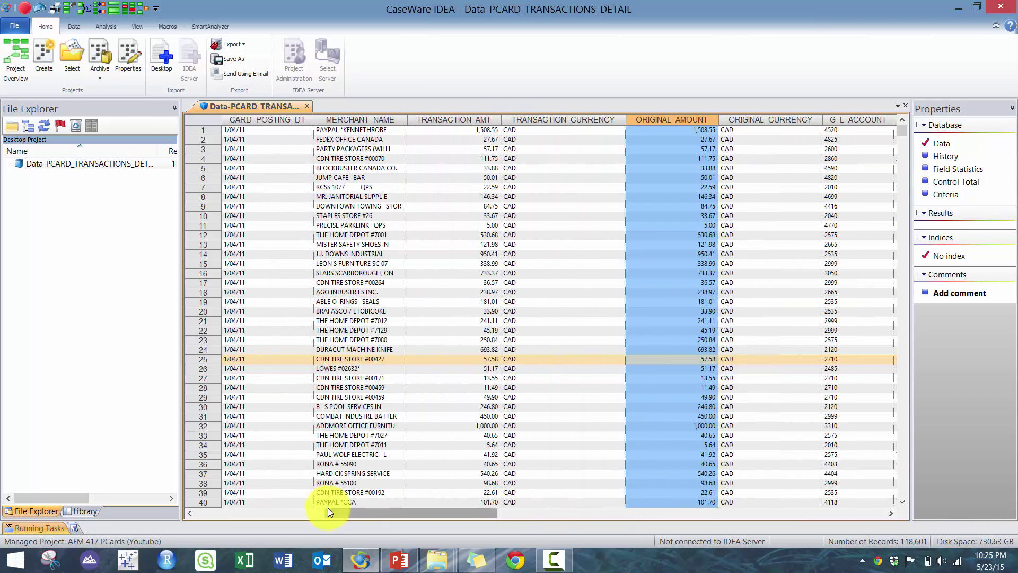
click(288, 503)
click(299, 510)
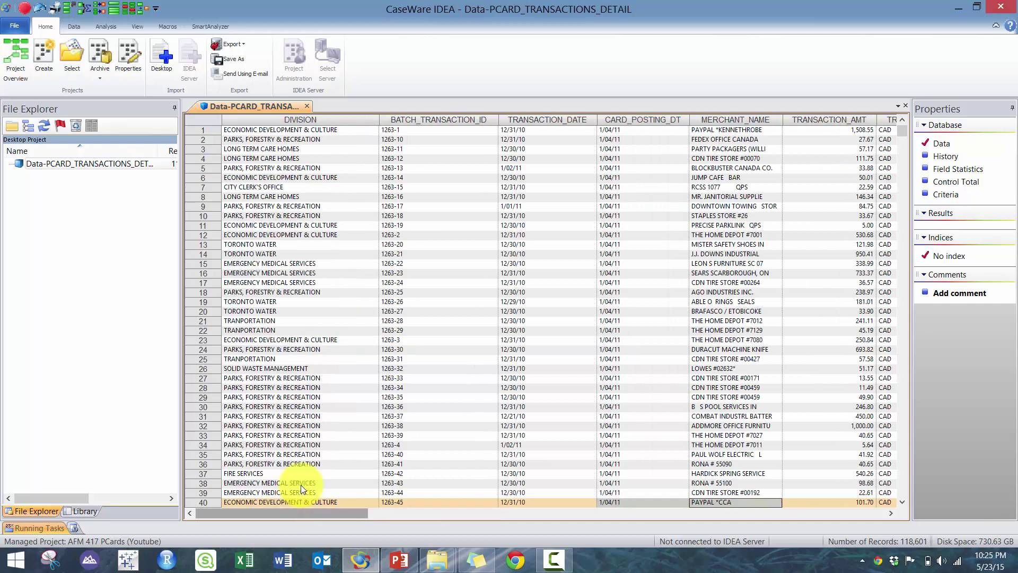
click(565, 119)
click(530, 177)
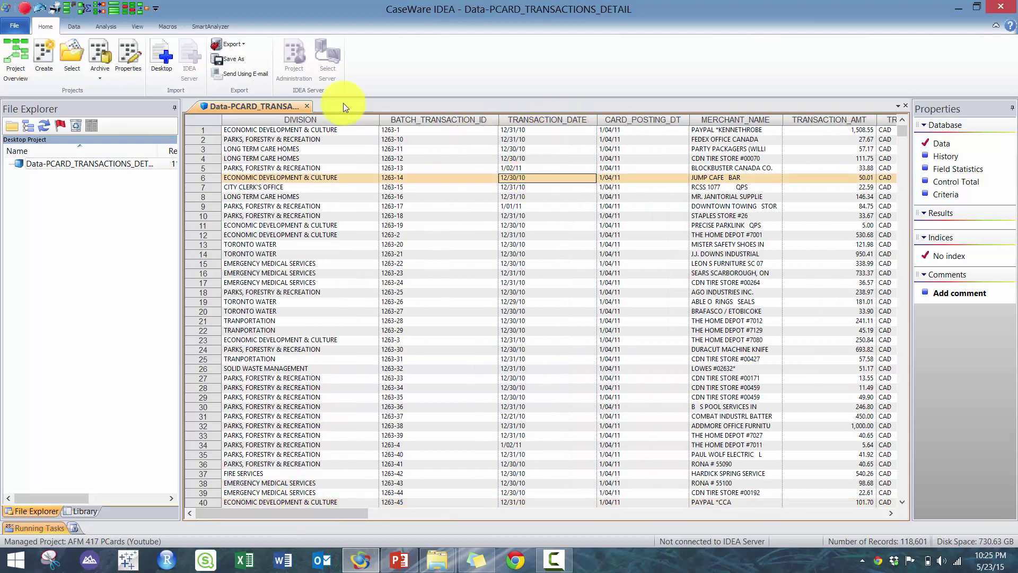
Start a Duplicate Key Detection and set MERCHANT_NAME, ascending, as the first key field
click(106, 27)
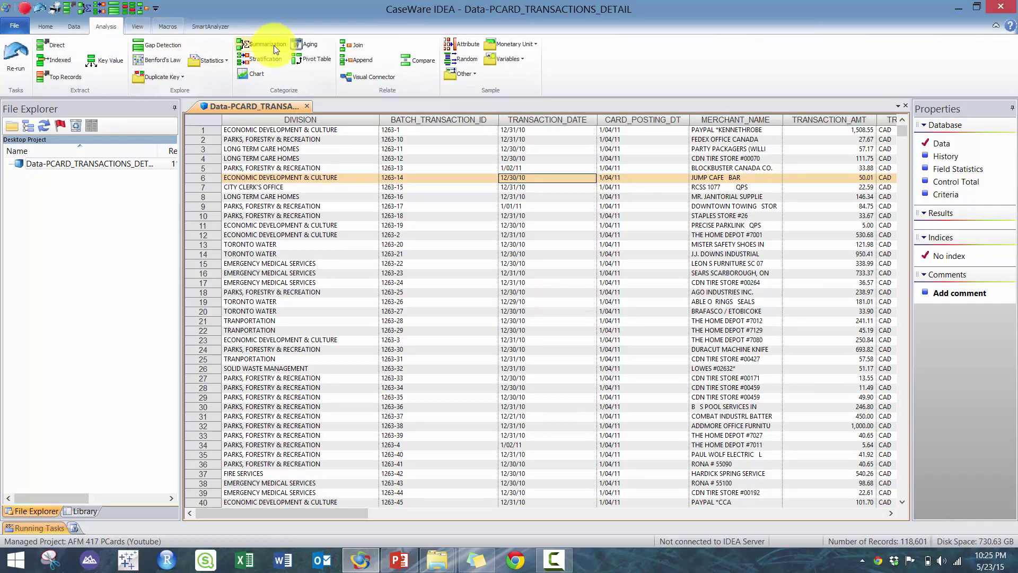
click(158, 78)
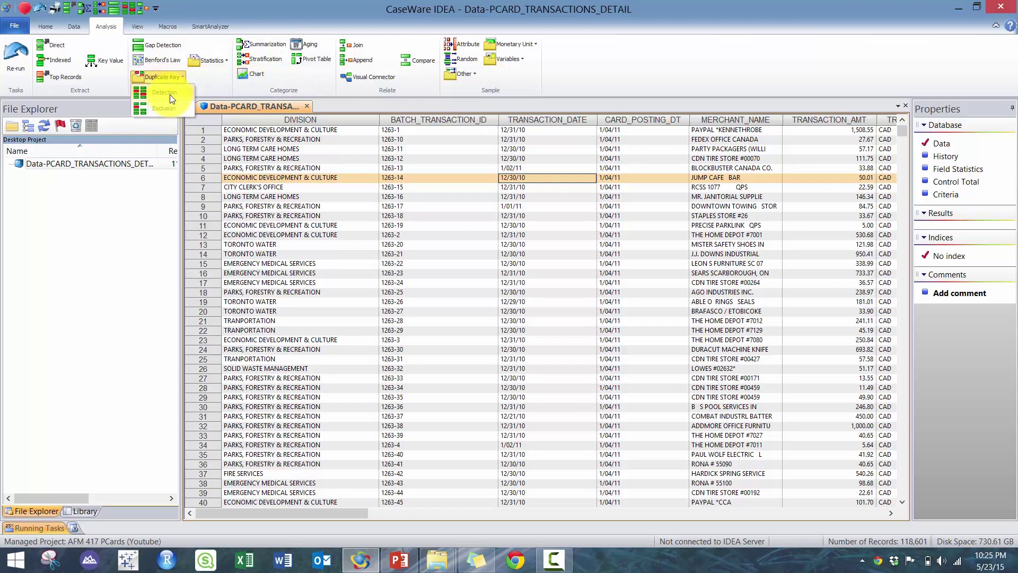
click(169, 94)
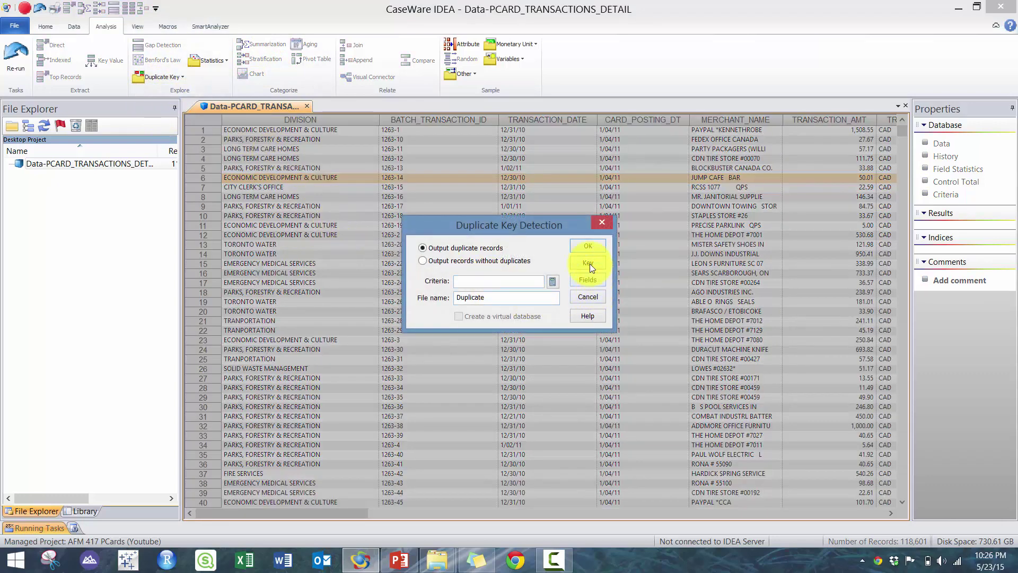
click(590, 271)
click(446, 255)
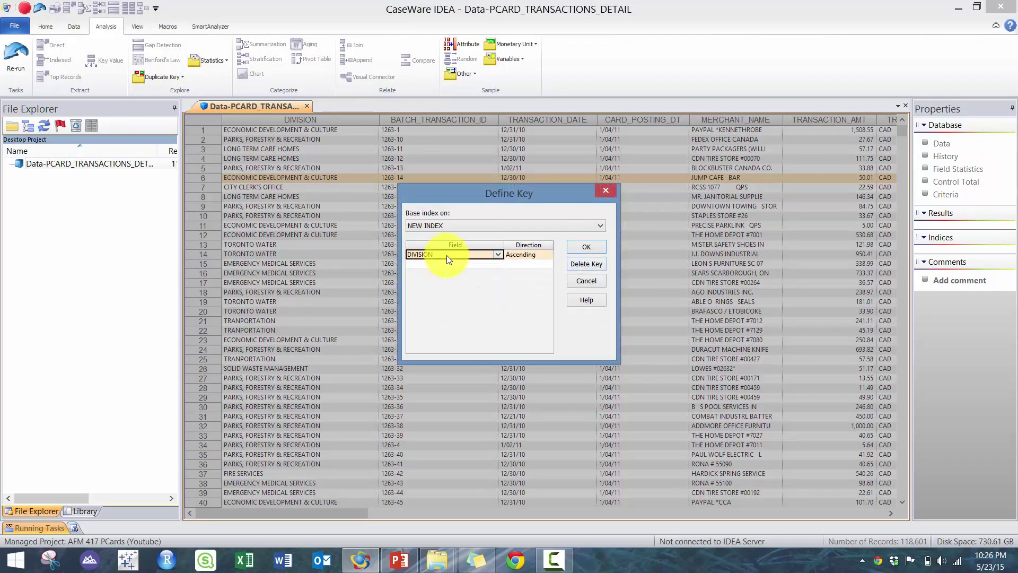
click(497, 255)
click(473, 288)
Add TRANSACTION_AMT and TRANSACTION_DATE, both ascending, as the second and third key fields and accept the key
click(483, 264)
click(489, 265)
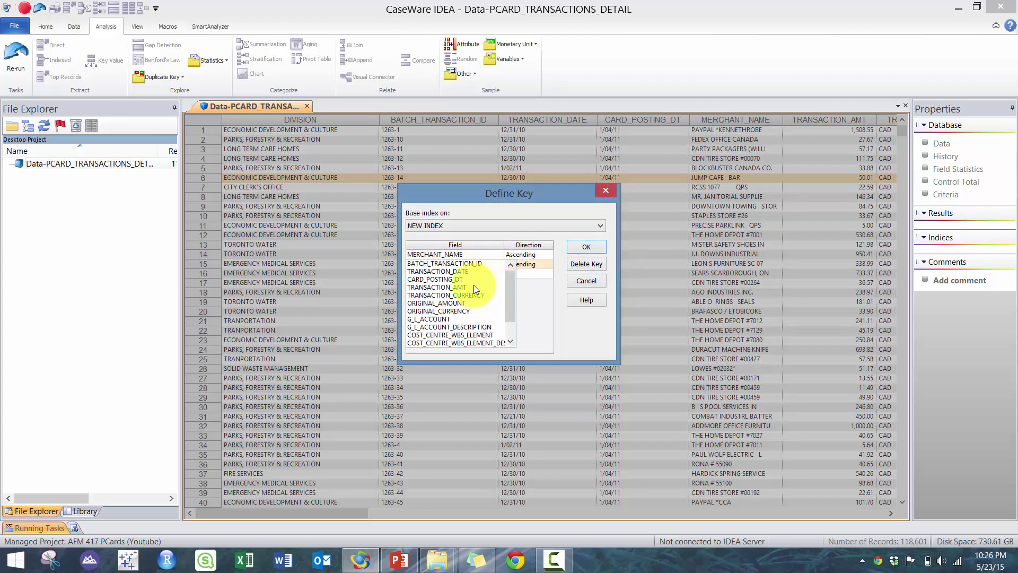
click(475, 287)
click(492, 273)
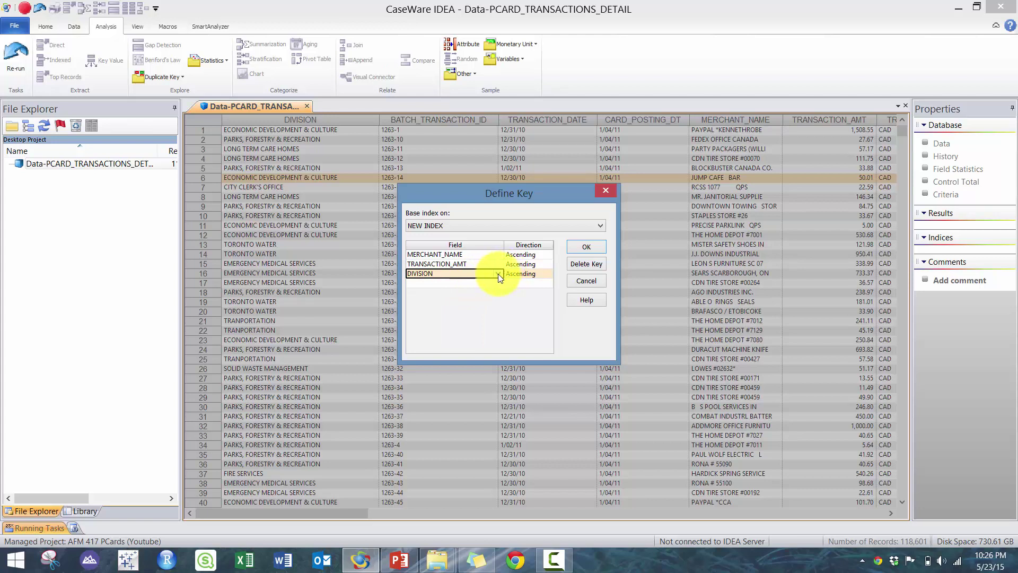
click(498, 273)
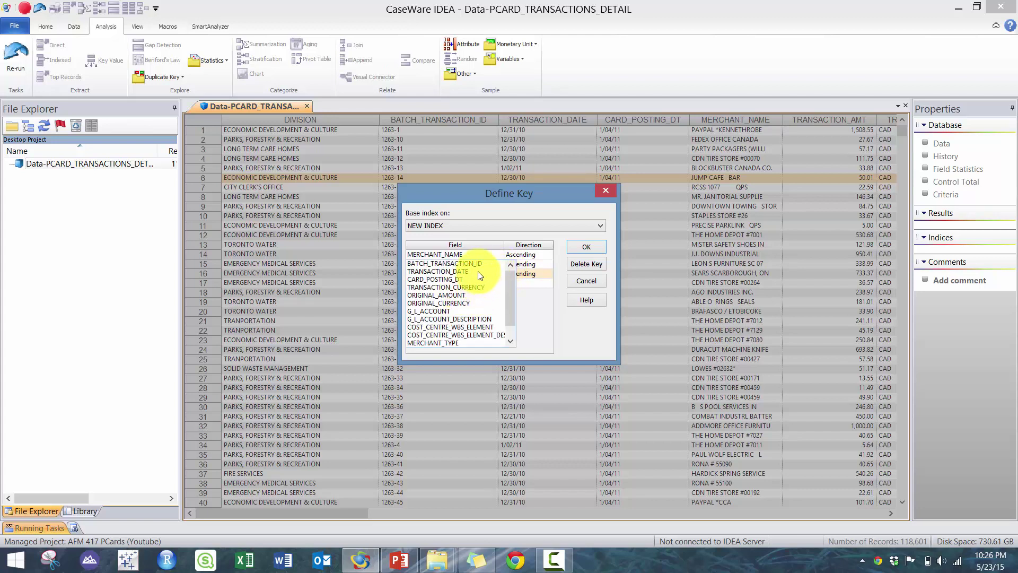
click(479, 271)
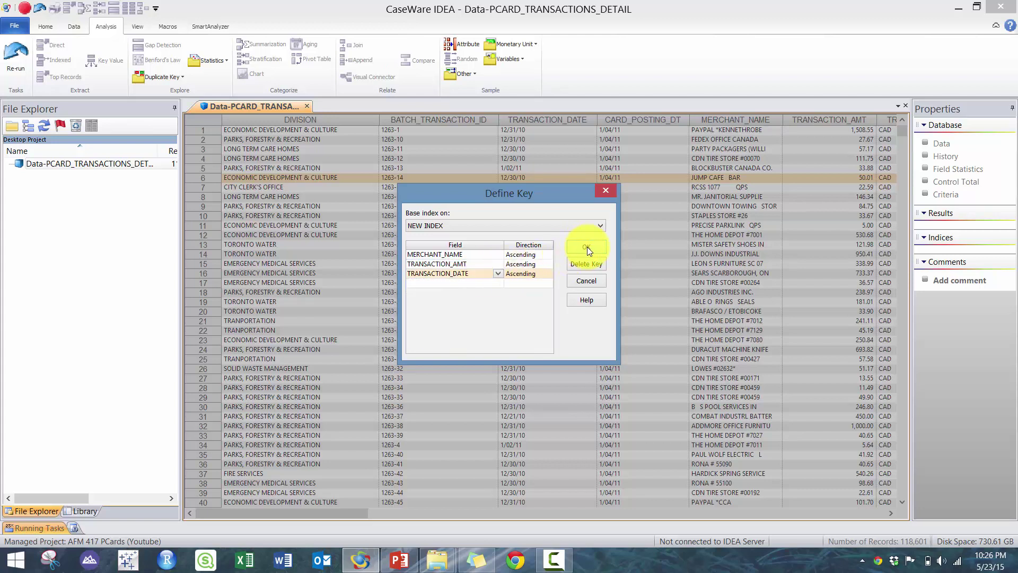
click(587, 247)
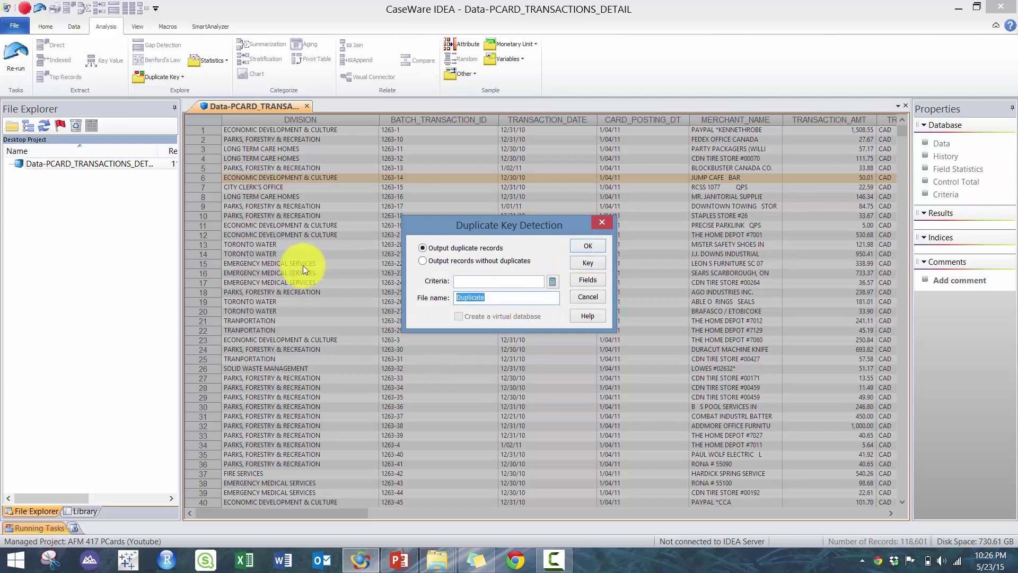
Name the output file PCard_Duplicates and run the detection to output the duplicate records
text(Pc)
text(Card_Dupli)
text(cates)
click(583, 245)
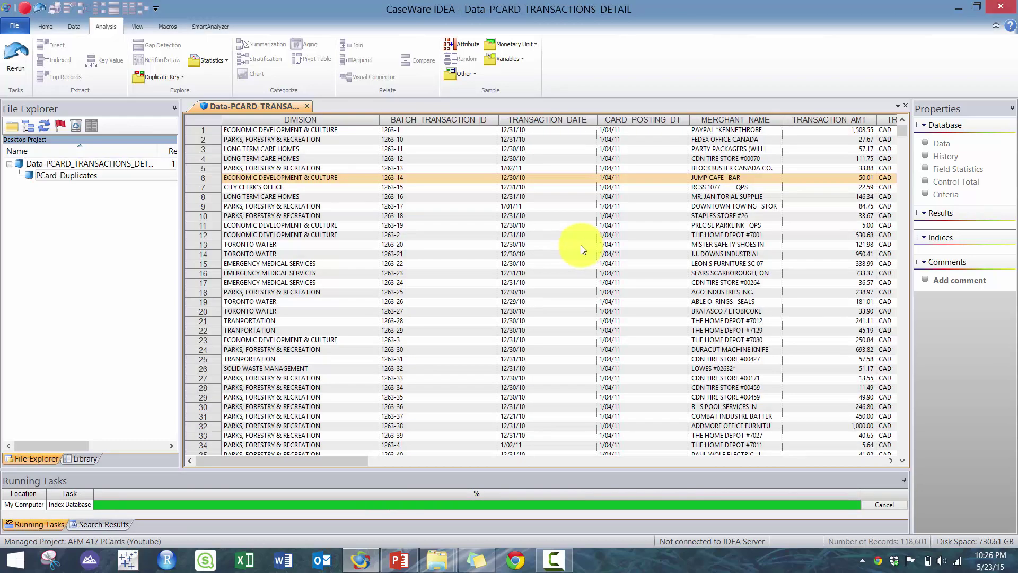
Sort the PCard_Duplicates records by ORIGINAL_AMOUNT in descending order
drag(406, 140, 978, 181)
drag(297, 158, 353, 211)
click(771, 120)
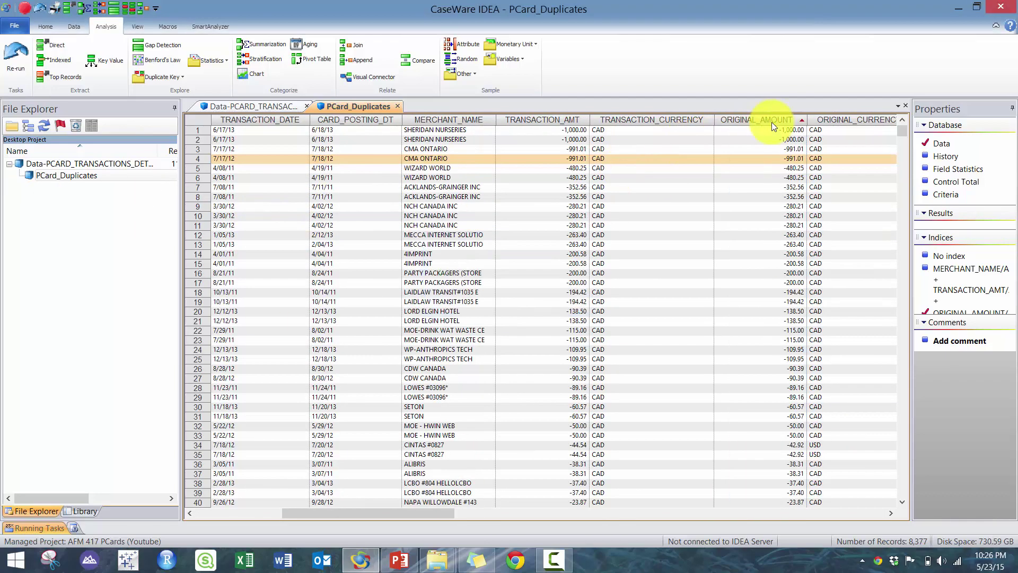
click(758, 121)
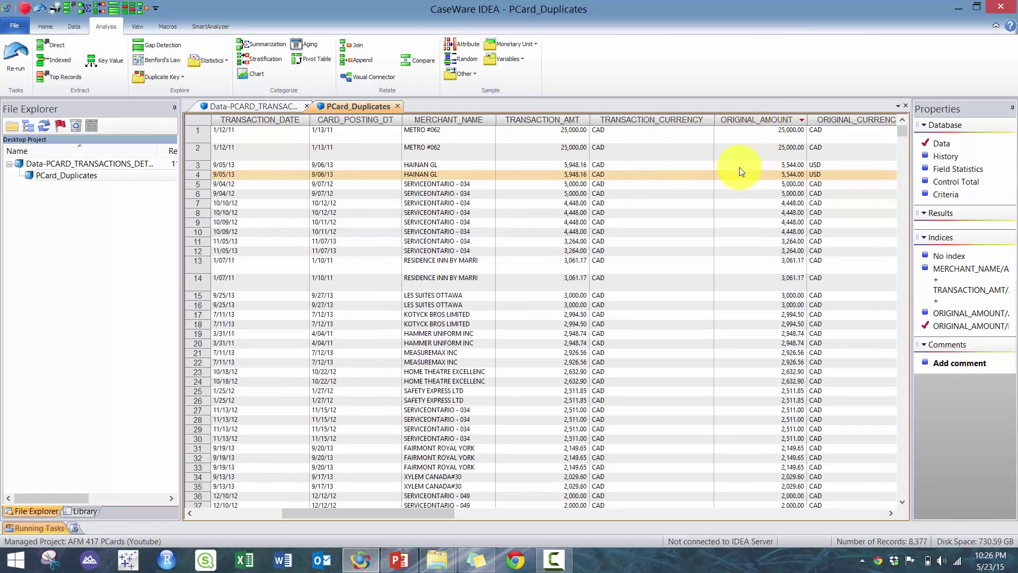
Examine the duplicate groups from the largest amounts down, comparing their divisions, batch transaction IDs, dates, merchants and transaction amounts
drag(504, 132, 265, 154)
drag(384, 129, 393, 151)
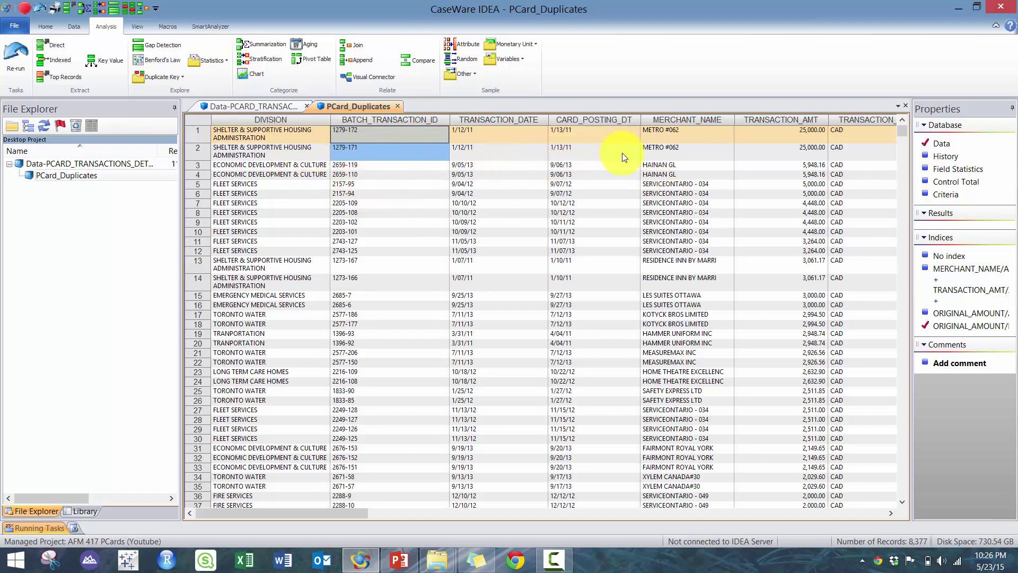
drag(813, 137, 372, 193)
click(401, 173)
drag(716, 167, 708, 214)
scroll(706, 262, down, 12)
scroll(710, 272, up, 4)
drag(767, 188, 604, 208)
scroll(517, 270, down, 1)
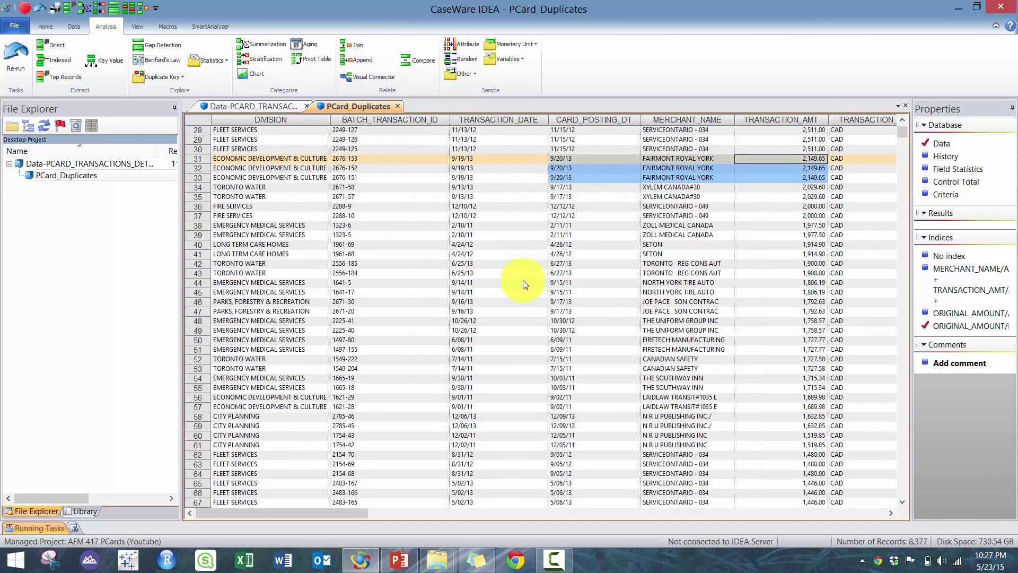
scroll(517, 272, down, 5)
scroll(679, 329, down, 20)
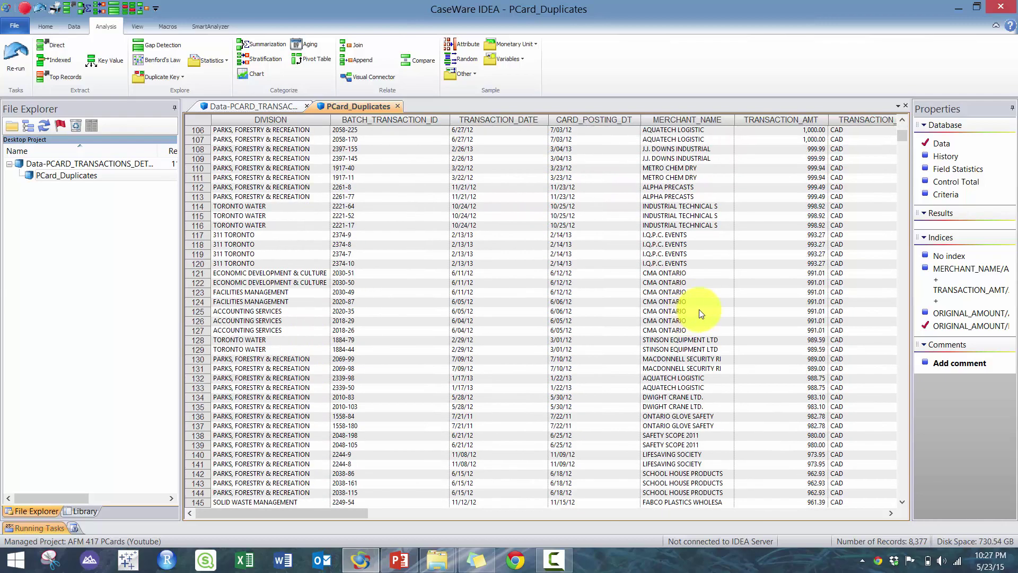
drag(766, 253, 564, 366)
scroll(564, 366, down, 11)
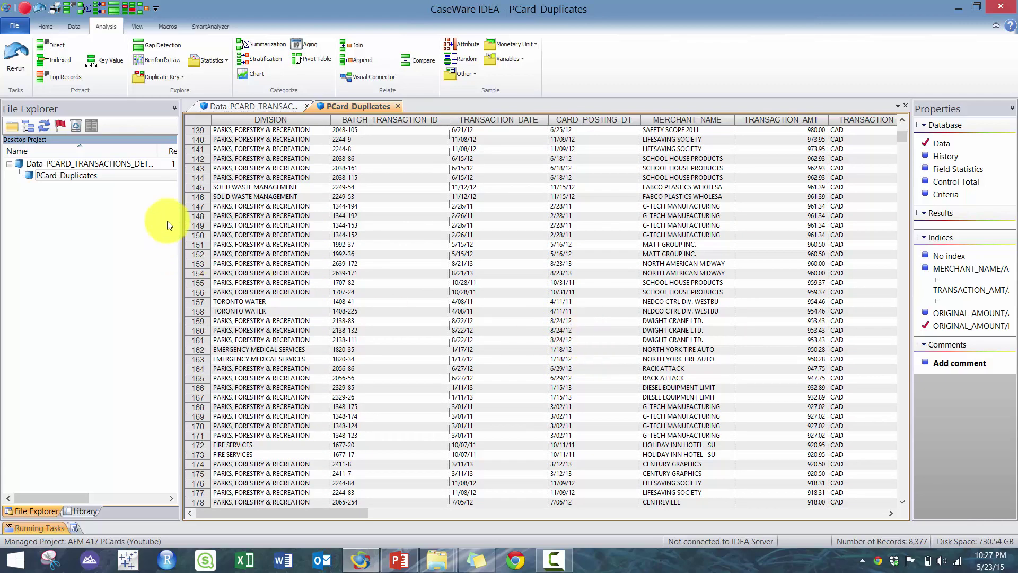
Reopen the Data-PCARD_TRANSACTIONS_DETAIL database and select the merchant name in record 8
double_click(91, 163)
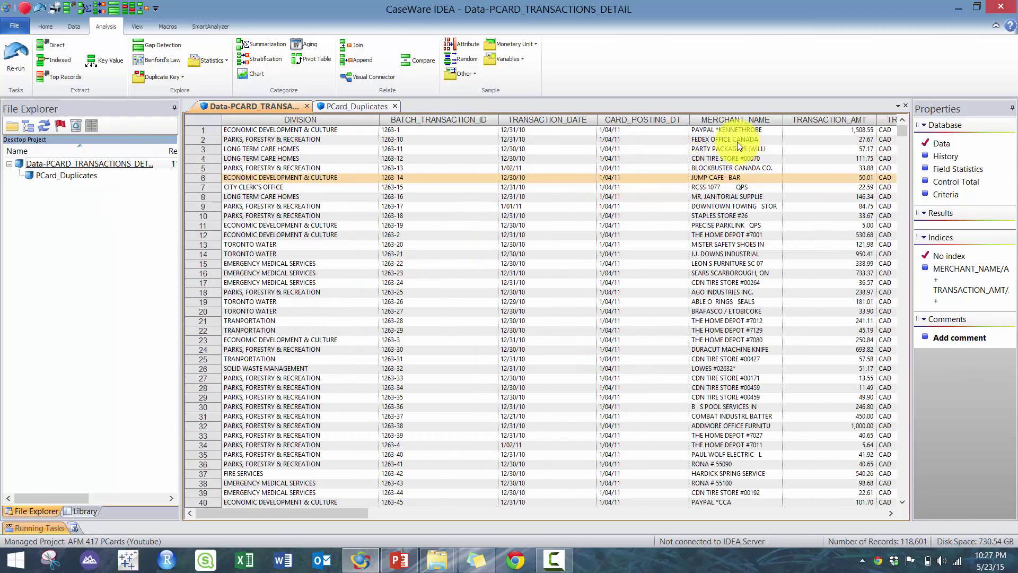
click(727, 119)
click(710, 197)
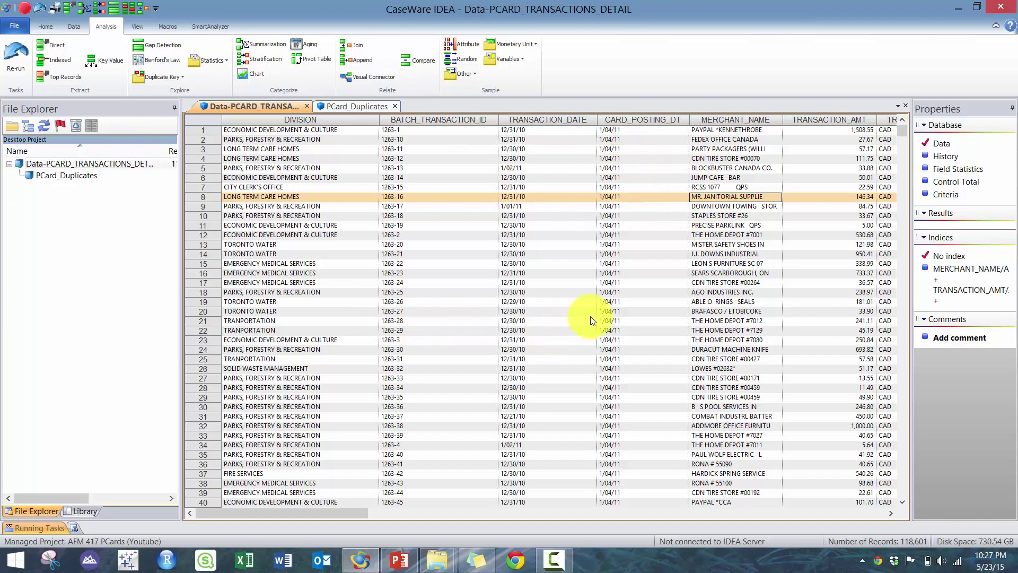
Switch to PowerPoint, highlight the procedure about transactions greater than $10,000, and return to IDEA
click(397, 561)
double_click(457, 266)
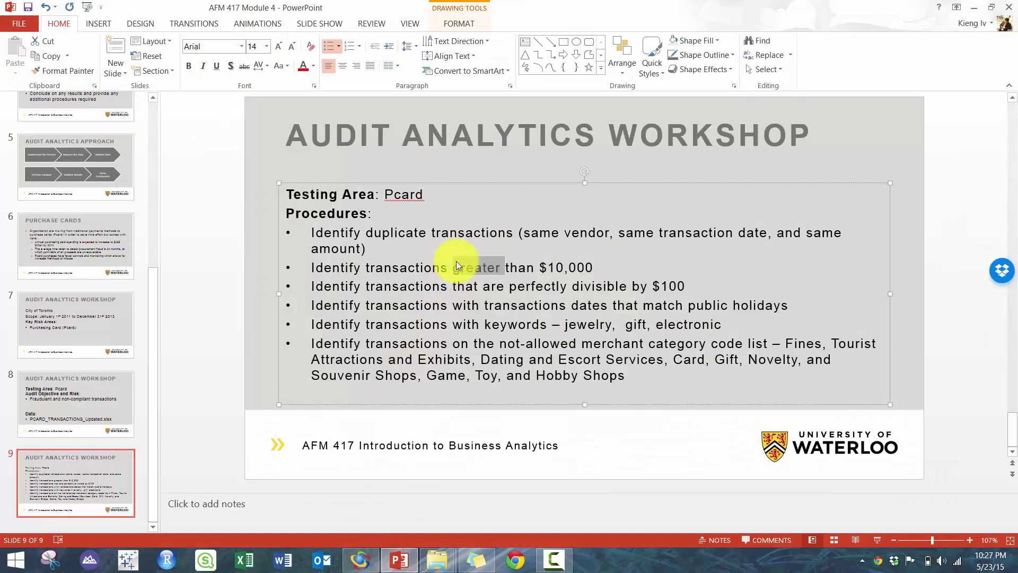
triple_click(457, 267)
click(399, 560)
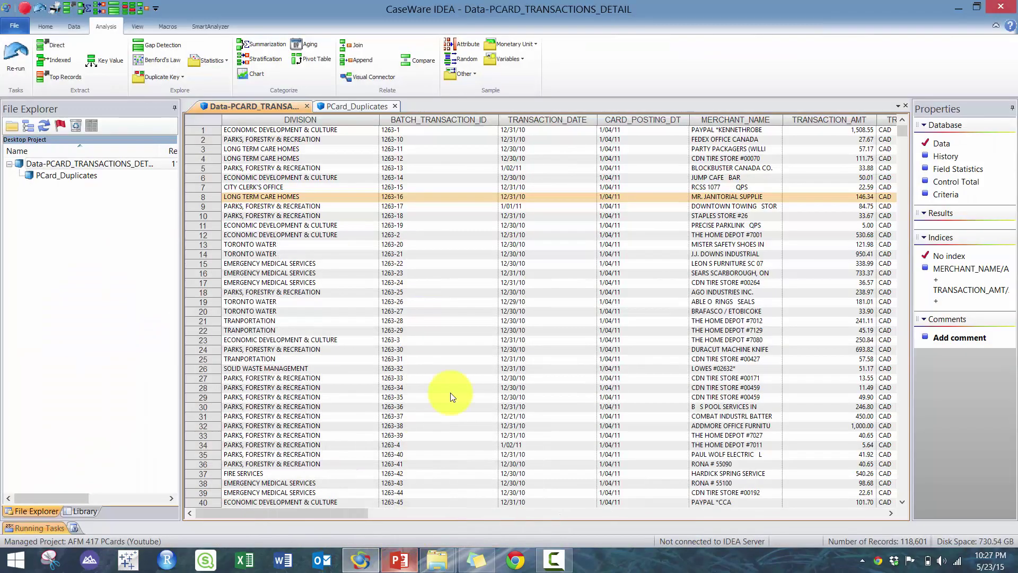
Start a Direct Extraction on the transactions database and name the output file PCard_Large
click(491, 168)
click(53, 47)
click(376, 266)
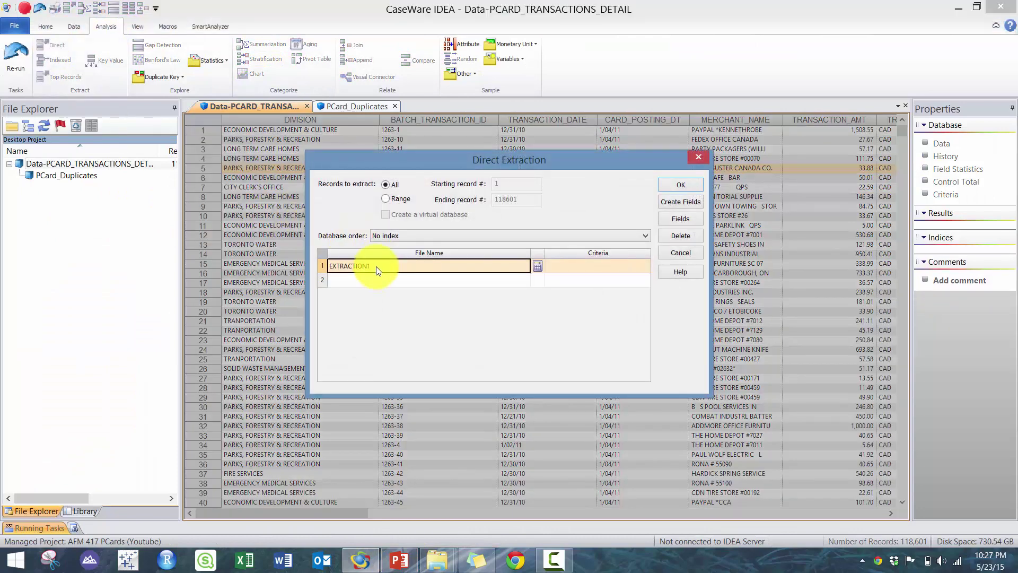
text(PCard_Large)
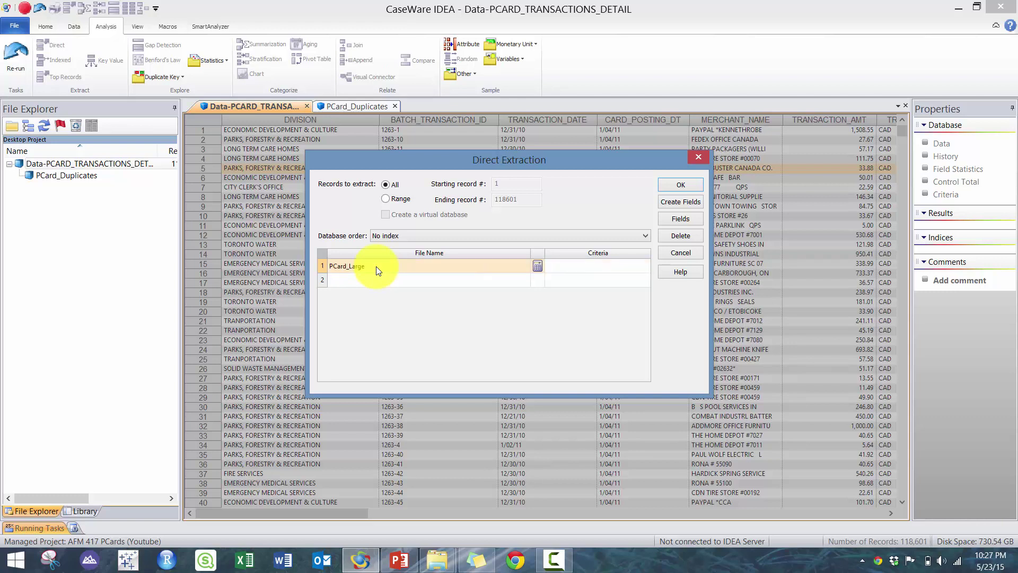
Set the extraction criteria to TRANSACTION_AMT>10000 and run the extraction
click(537, 266)
text(TRANSACTION_AMT)
key(Return)
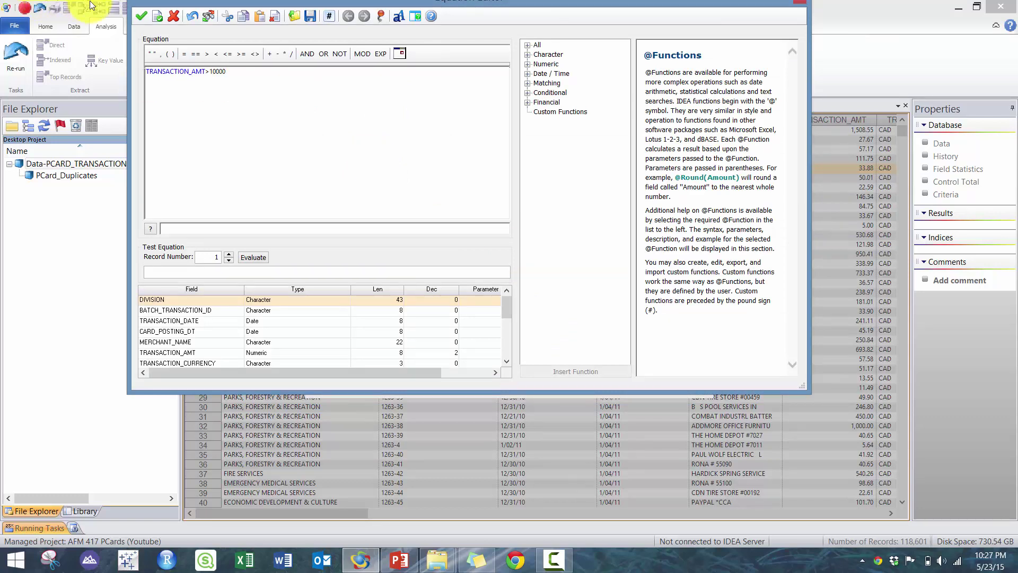
click(141, 15)
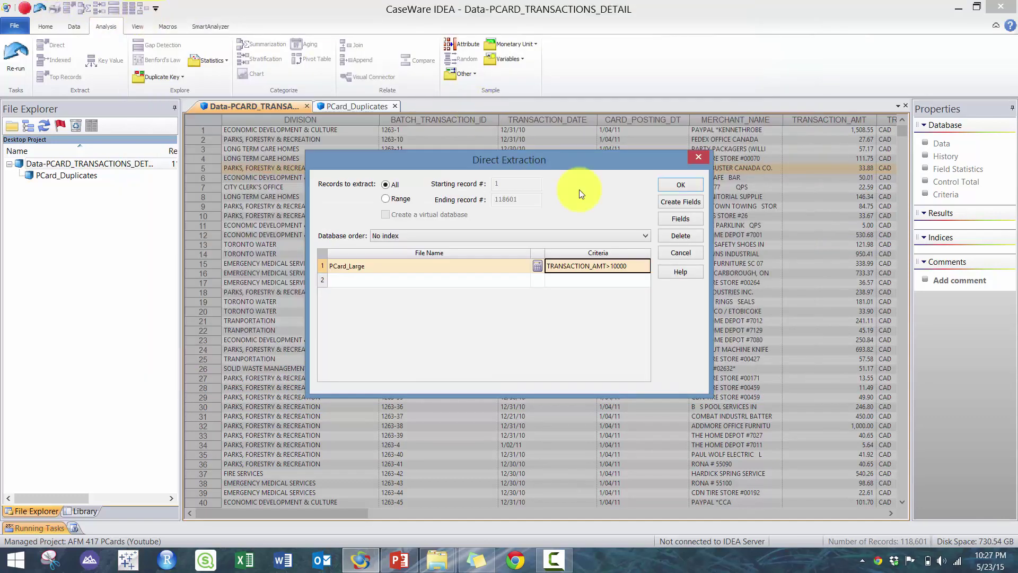
click(670, 185)
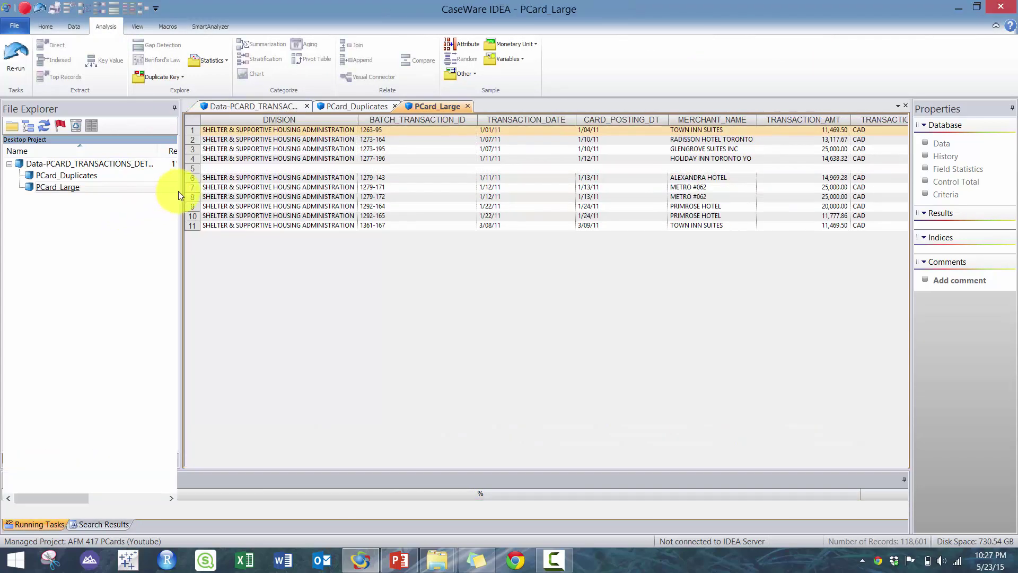
Widen the File Explorer to show record counts and sort PCard_Large by TRANSACTION_AMT in descending order
drag(178, 191, 265, 197)
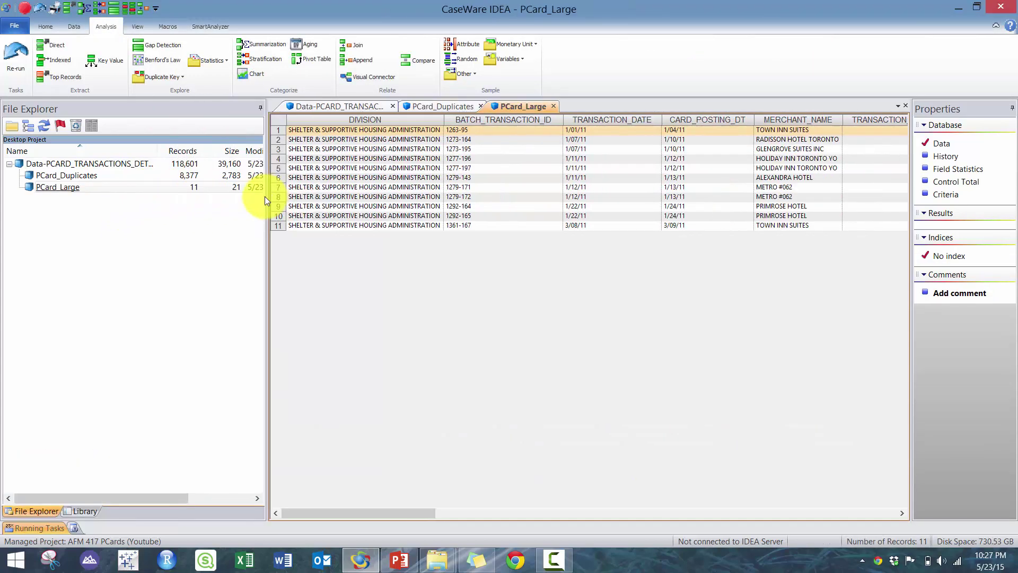
click(457, 513)
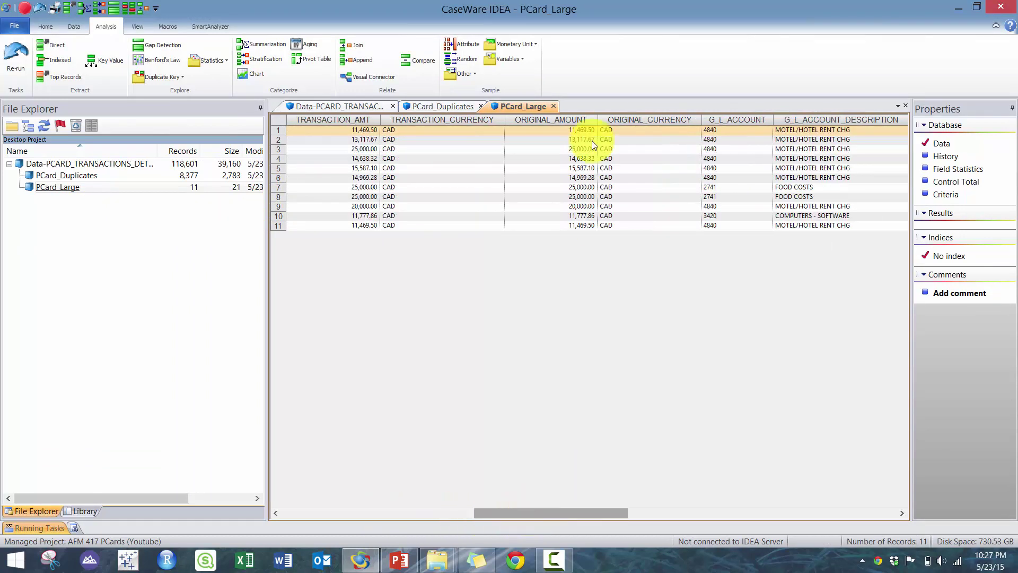
click(572, 119)
double_click(357, 120)
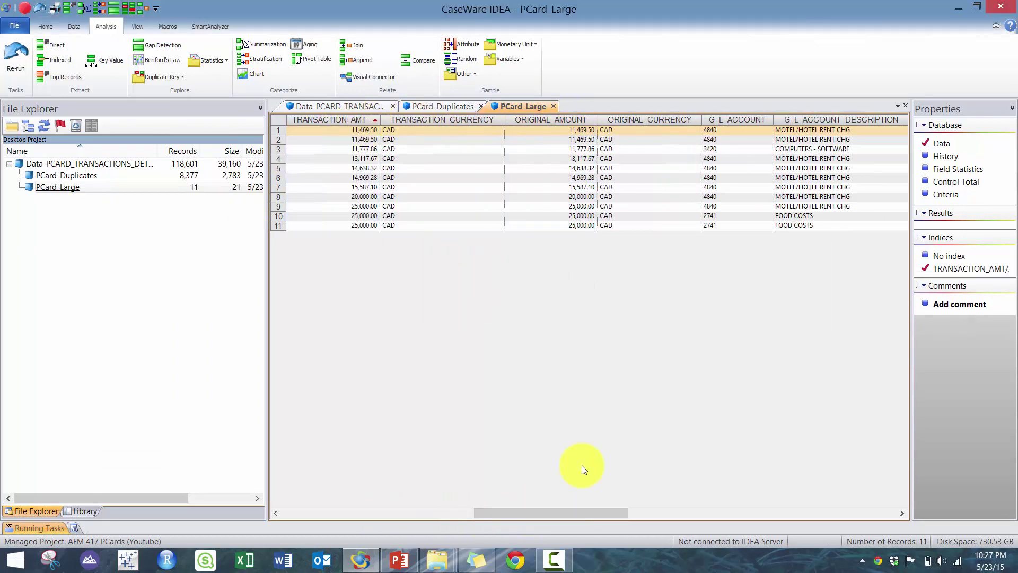
click(358, 123)
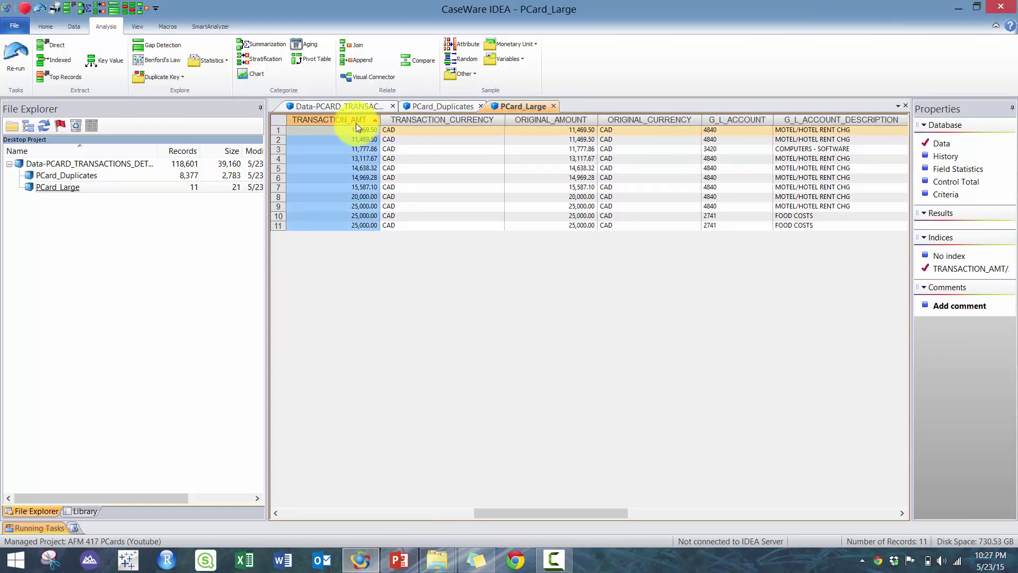
double_click(355, 120)
Review the divisions, batch IDs, dates and merchants of the PCard_Large transactions, dismissing the device notification
drag(536, 510, 380, 513)
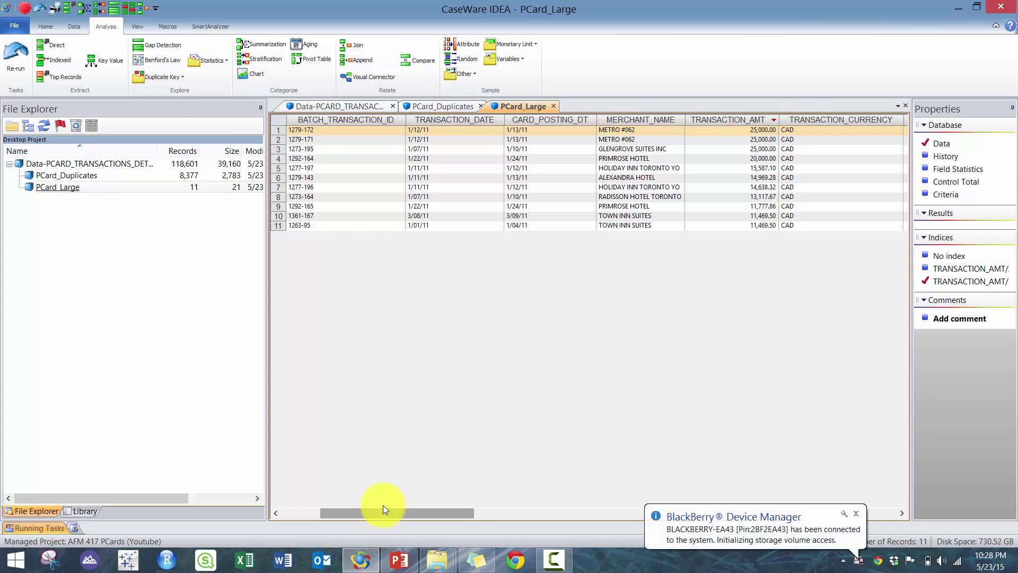
click(855, 505)
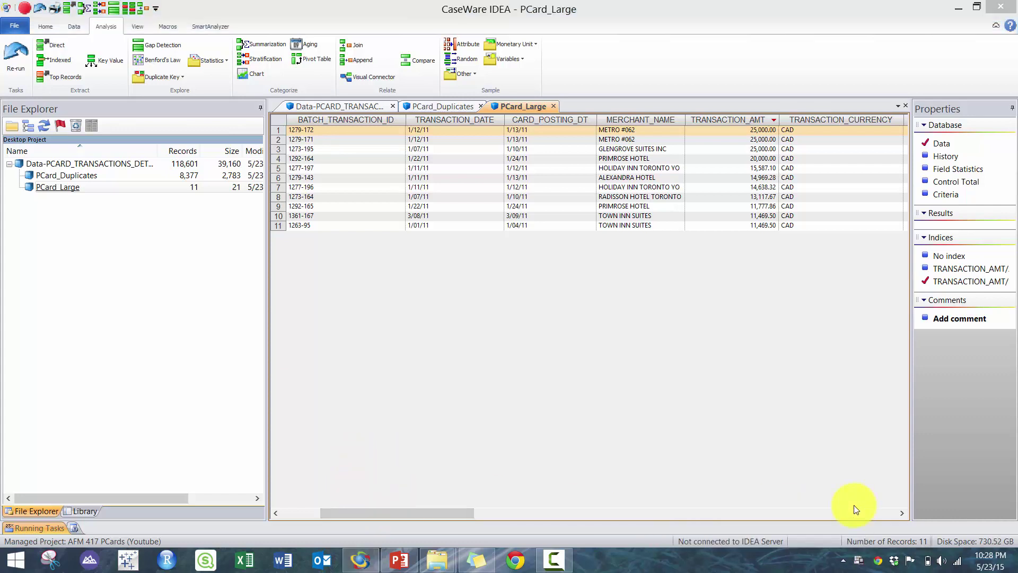
click(310, 512)
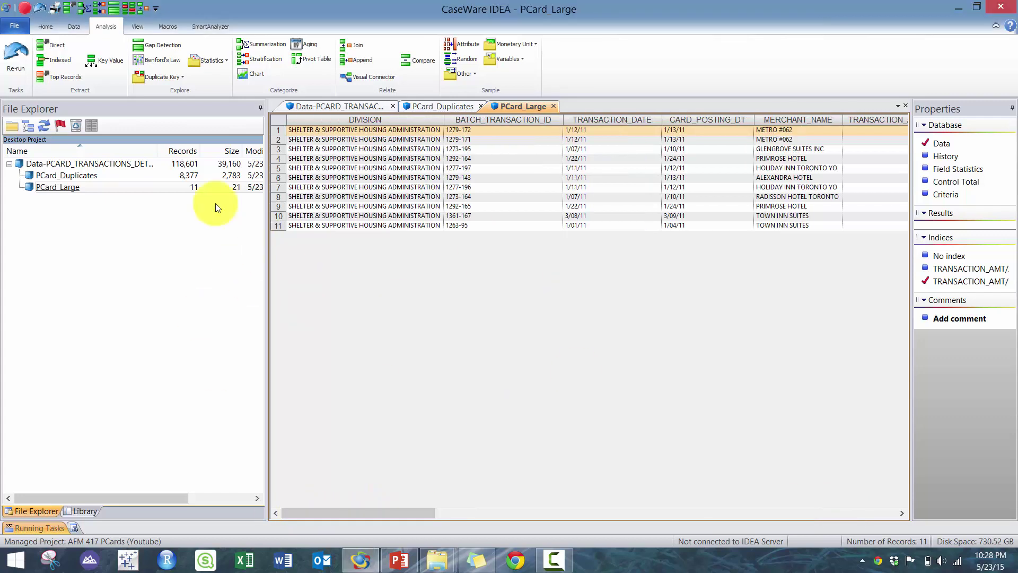
drag(374, 140, 513, 216)
Reopen the Data-PCARD_TRANSACTIONS_DETAIL database and highlight the procedure about transactions perfectly divisible by $100 in PowerPoint, returning to IDEA
double_click(82, 164)
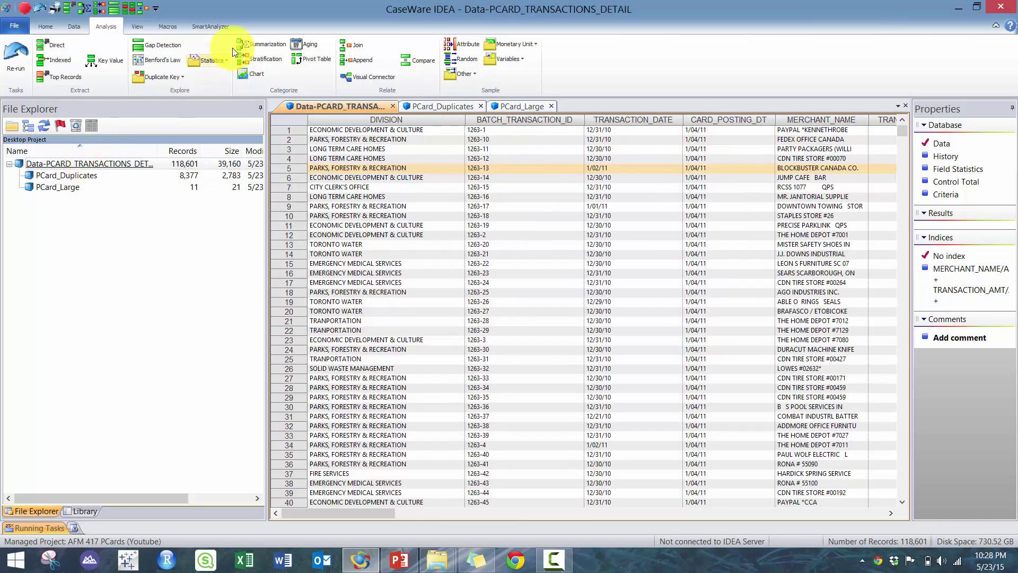
click(399, 559)
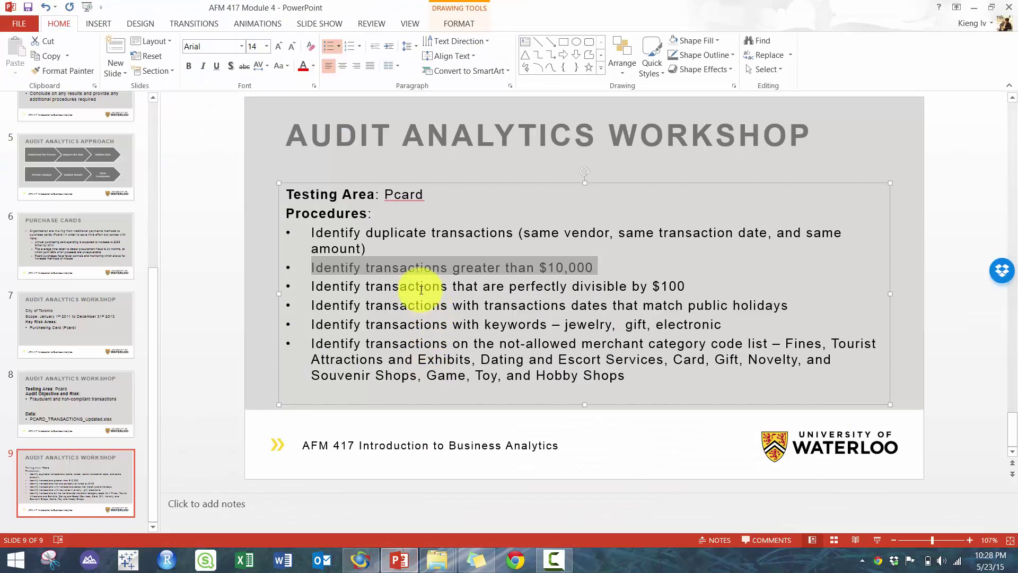
double_click(418, 275)
triple_click(417, 285)
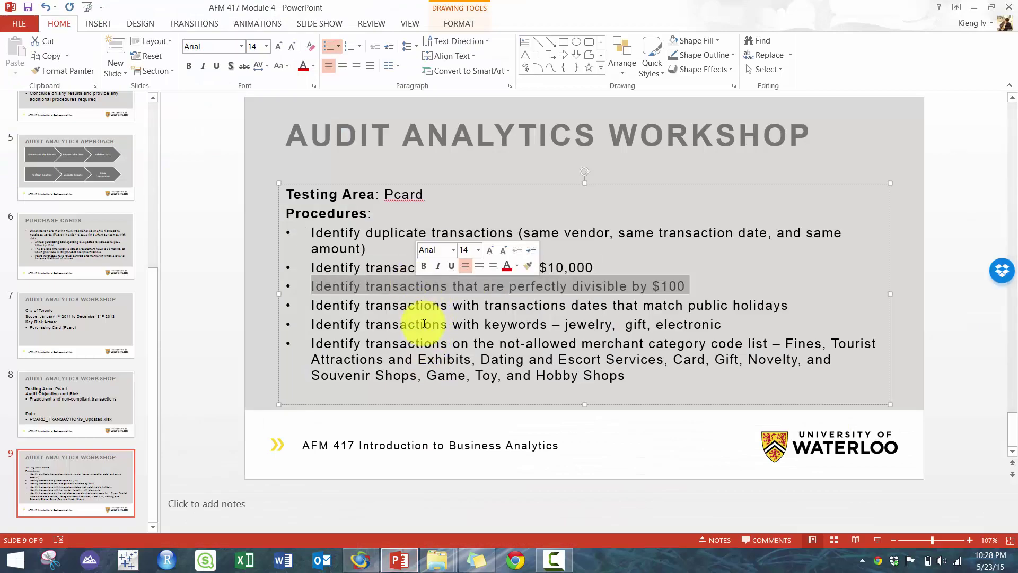
click(403, 567)
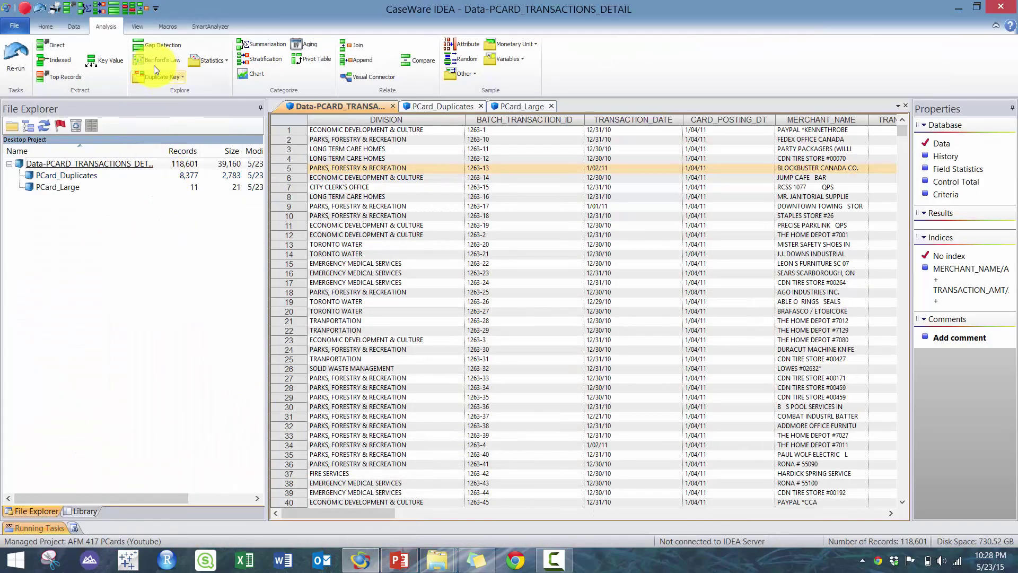
Start another Direct Extraction on the transactions database and name its output file PCard_Round
click(49, 43)
click(387, 263)
text(PCard)
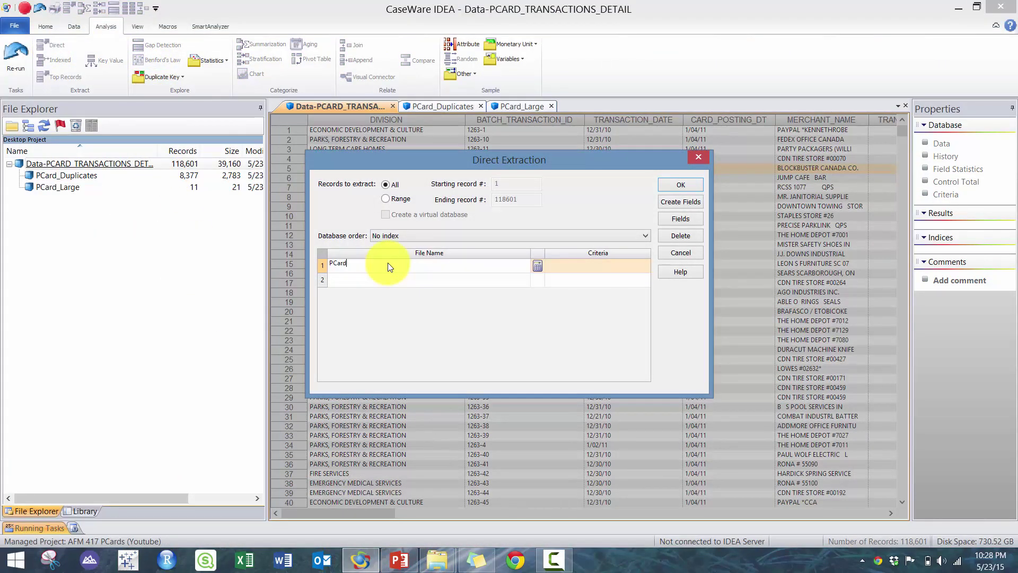
text(_Round)
click(538, 266)
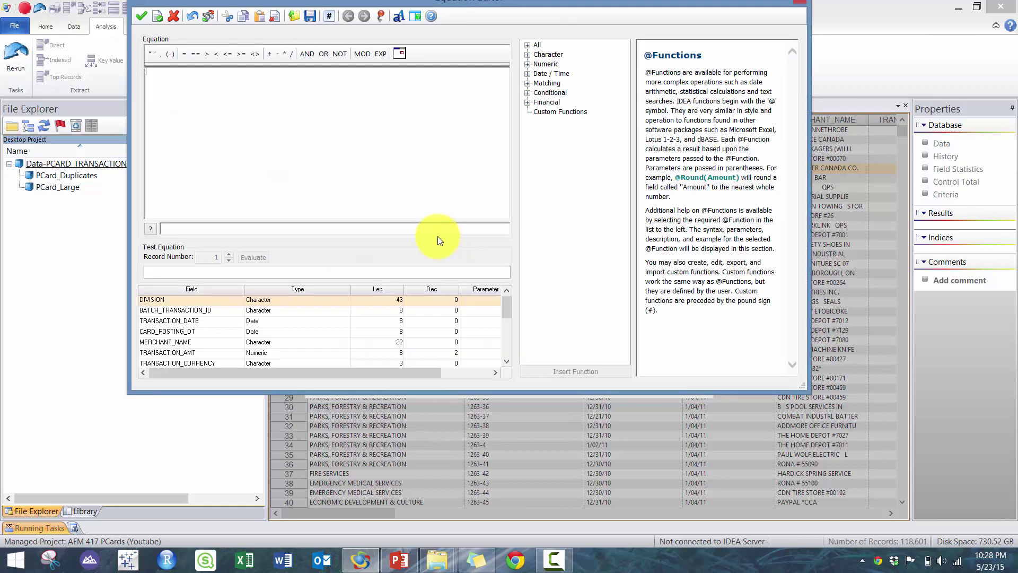
text(@int()
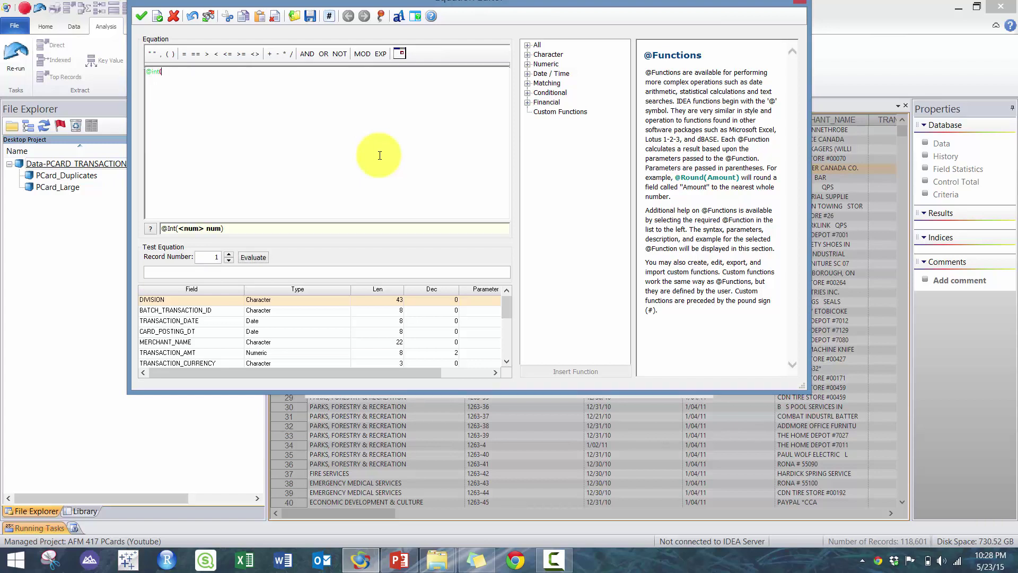
text(ORIGINAL_AMOUNT)
key(Return)
text(/100)=)
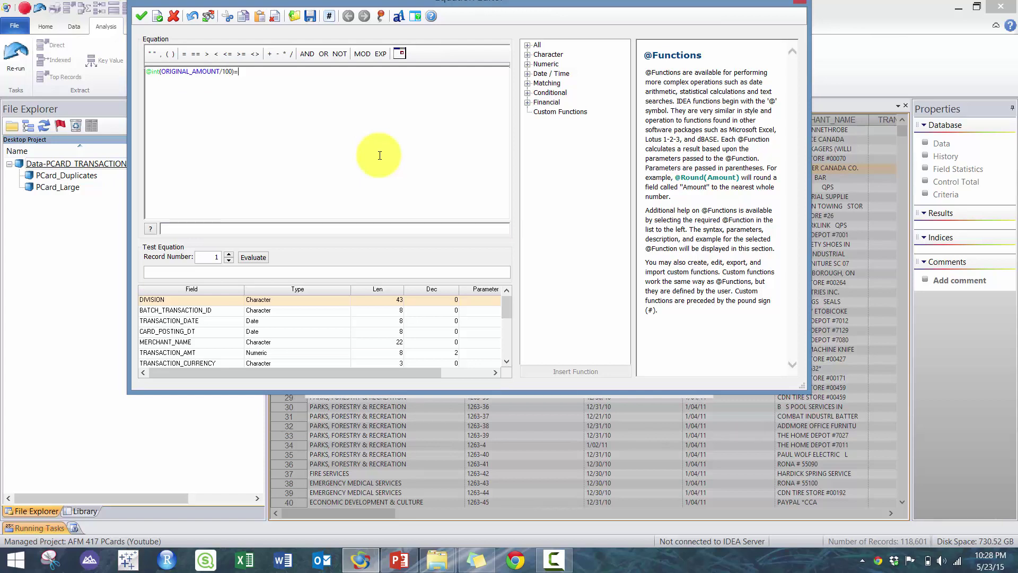
text(ORIGINAL_AMOUNT)
key(Return)
text(/100)
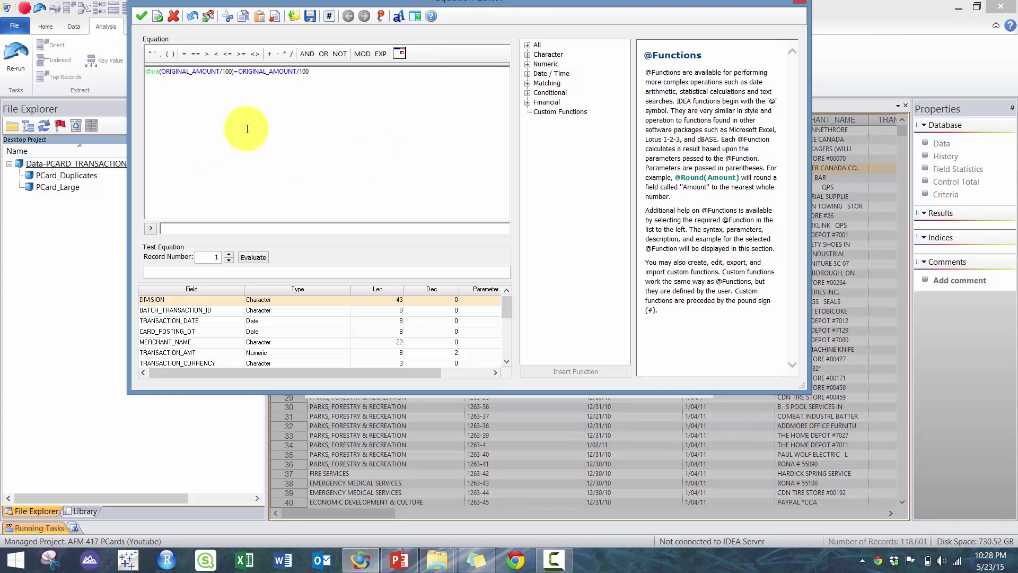
click(141, 16)
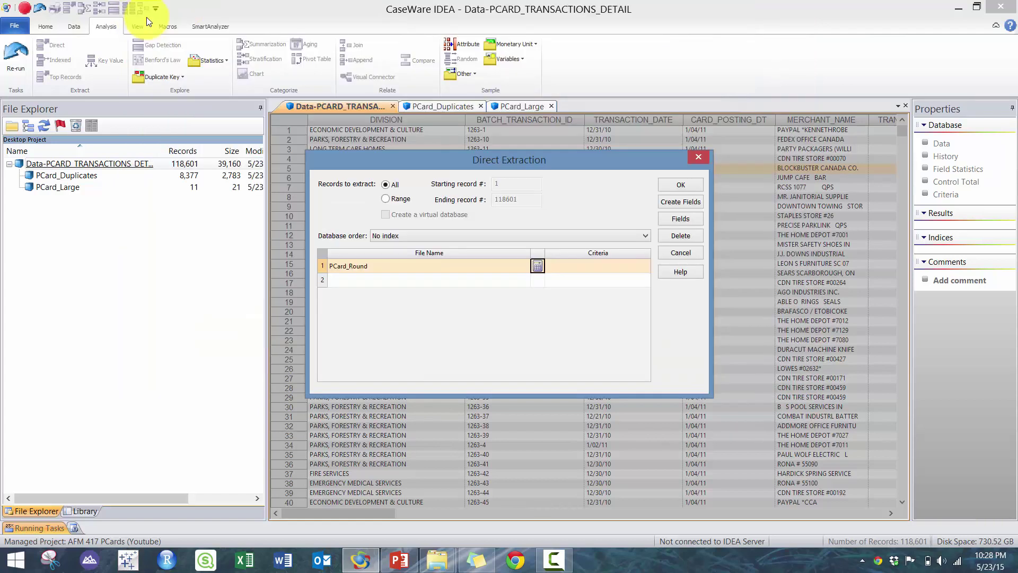
click(678, 186)
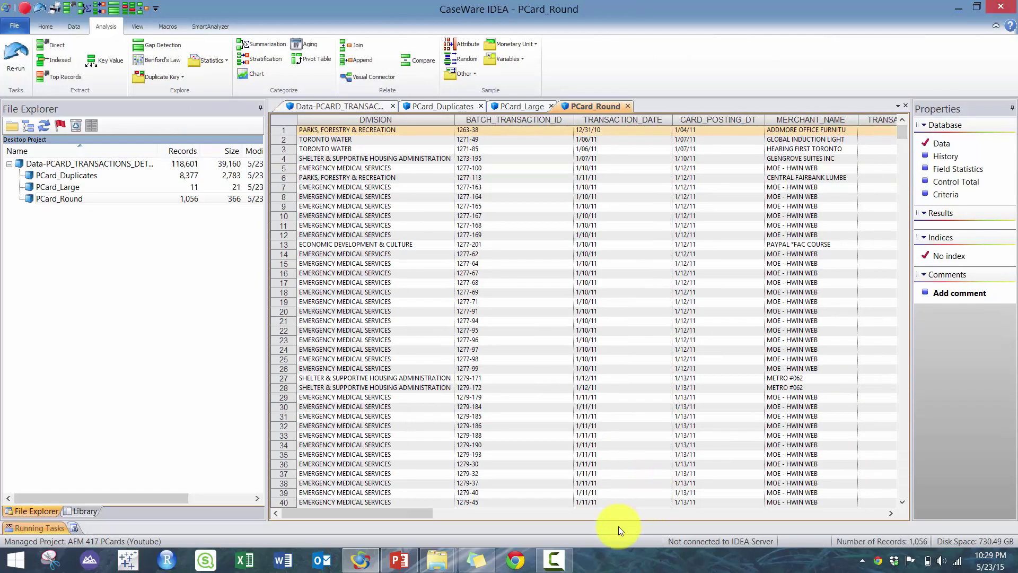
Sort the PCard_Round records by ORIGINAL_AMOUNT in ascending order
click(639, 513)
click(650, 512)
drag(666, 513, 477, 504)
double_click(575, 123)
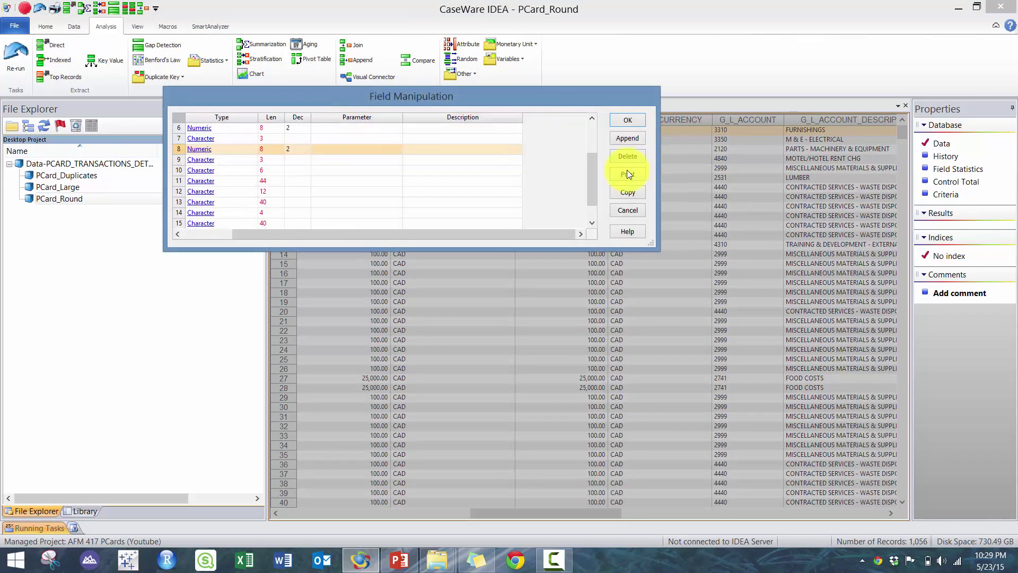
click(625, 212)
click(564, 121)
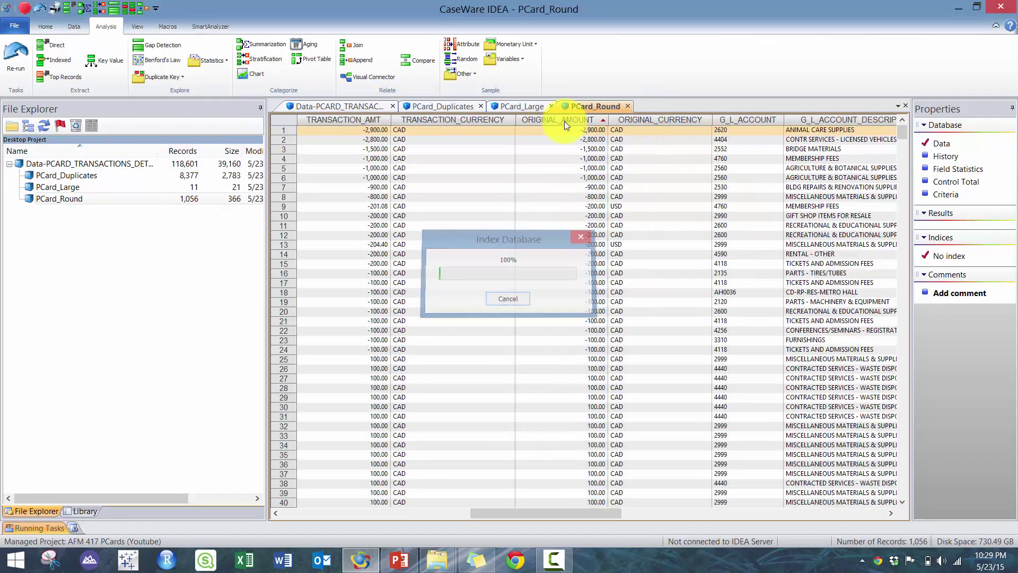
Sort the PCard_Round records by ORIGINAL_AMOUNT in descending order and review the G/L account descriptions of the largest amounts
click(564, 121)
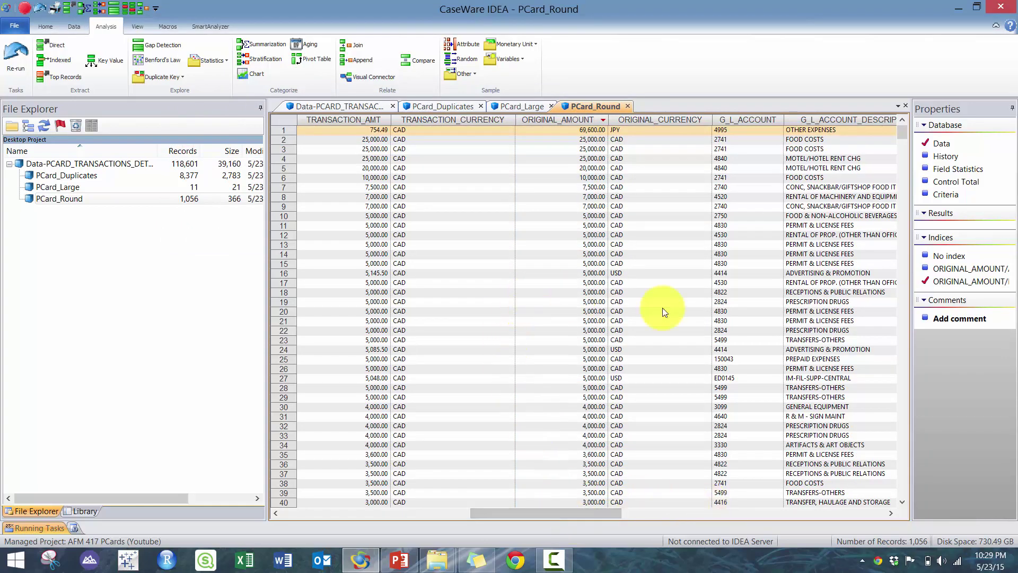
click(811, 301)
drag(815, 350, 815, 426)
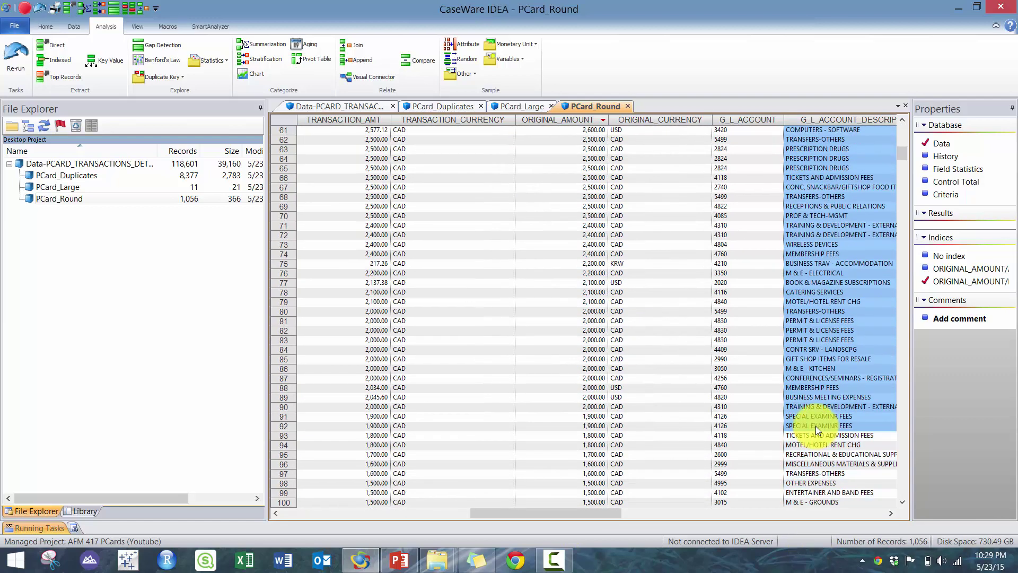
click(814, 350)
scroll(737, 368, down, 14)
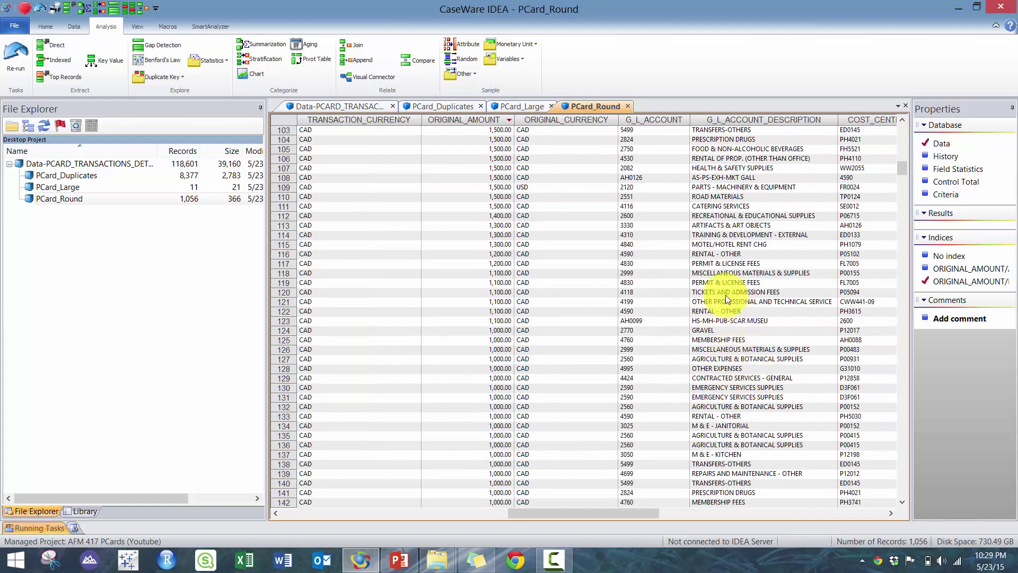
Examine the account descriptions and merchant names of the lower round-amount transactions, including the 1,000.00 and 200.00 records
scroll(767, 345, down, 6)
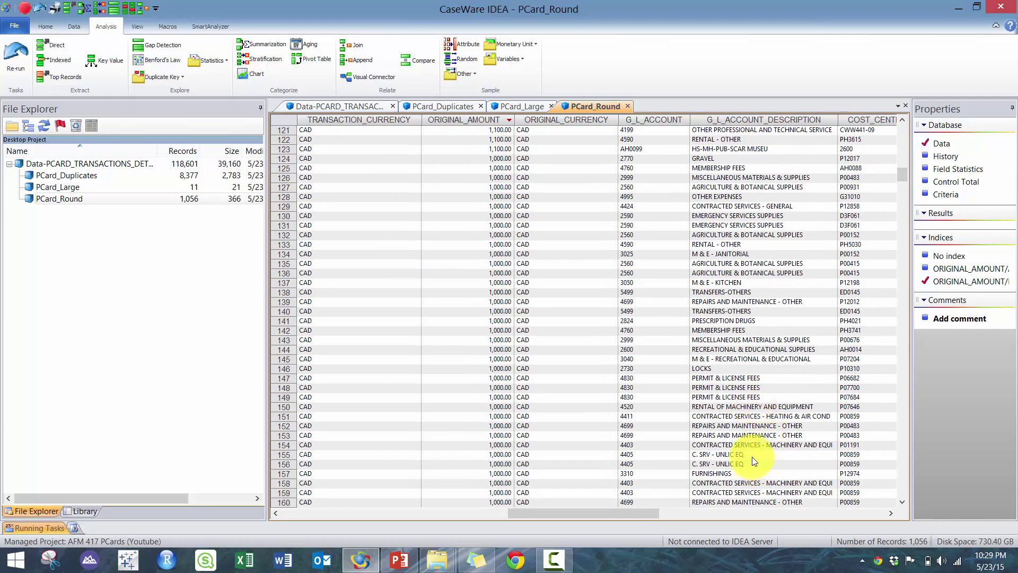
scroll(749, 458, down, 14)
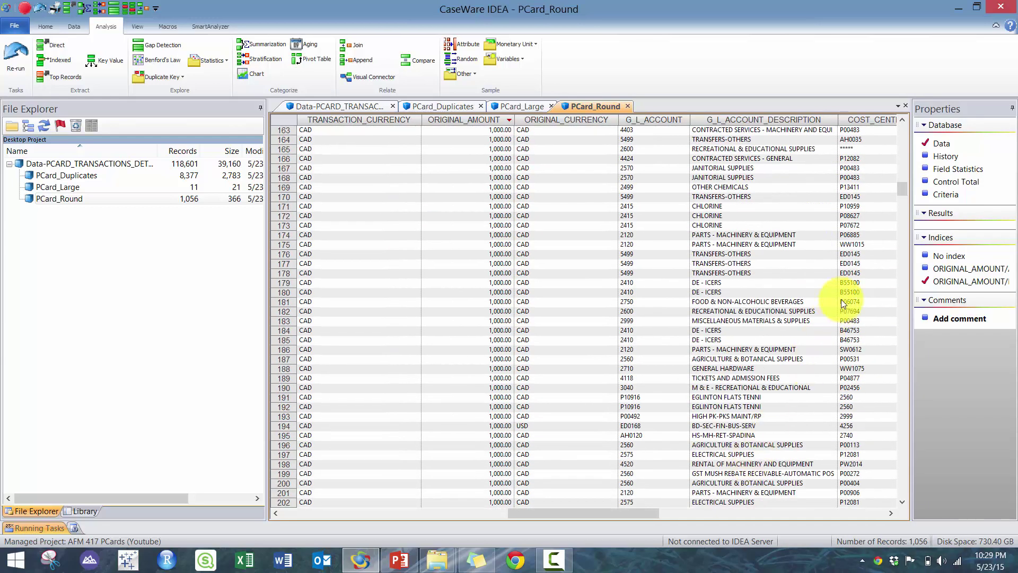
drag(722, 454, 473, 460)
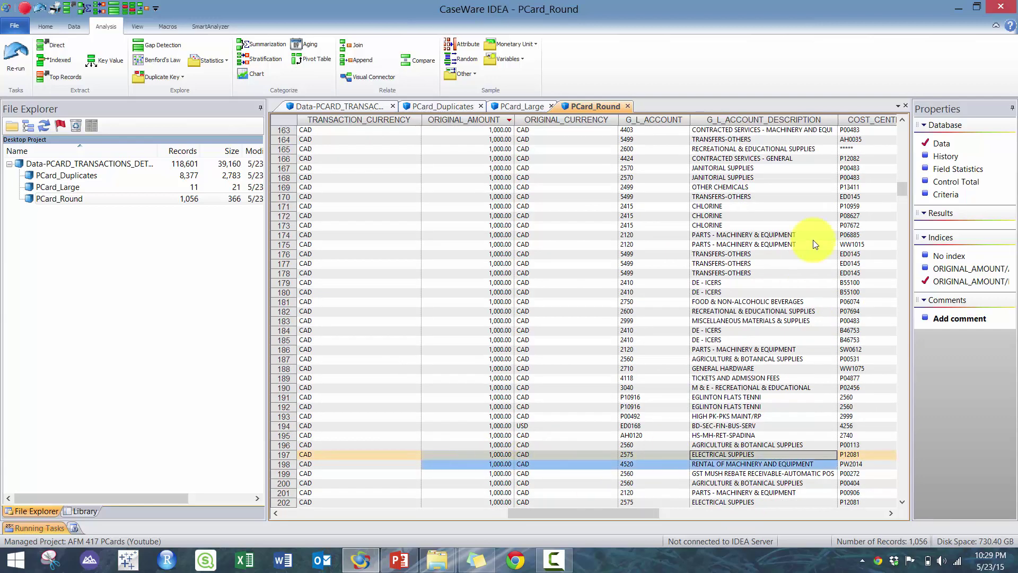
drag(902, 189, 886, 325)
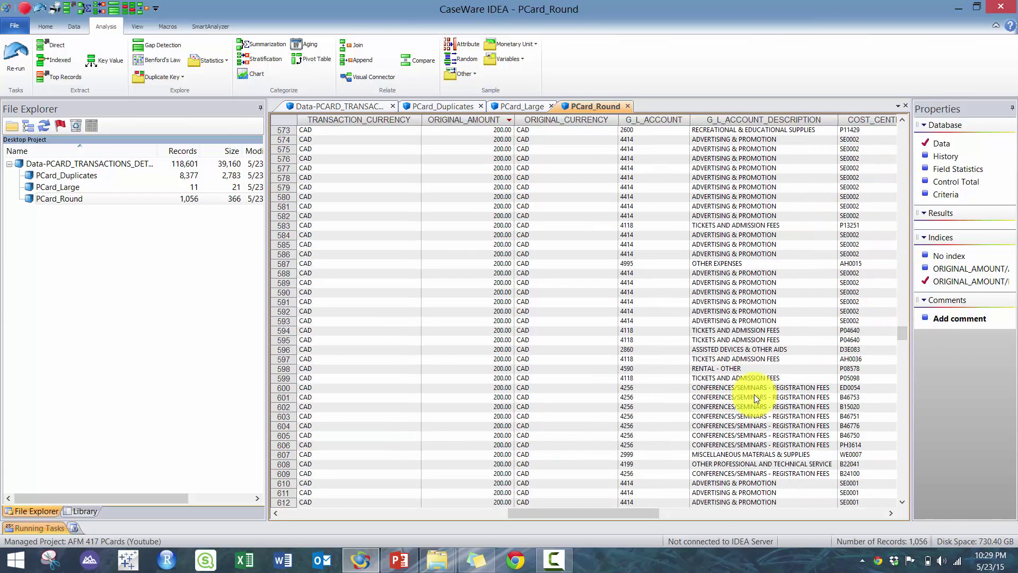
drag(747, 283, 498, 339)
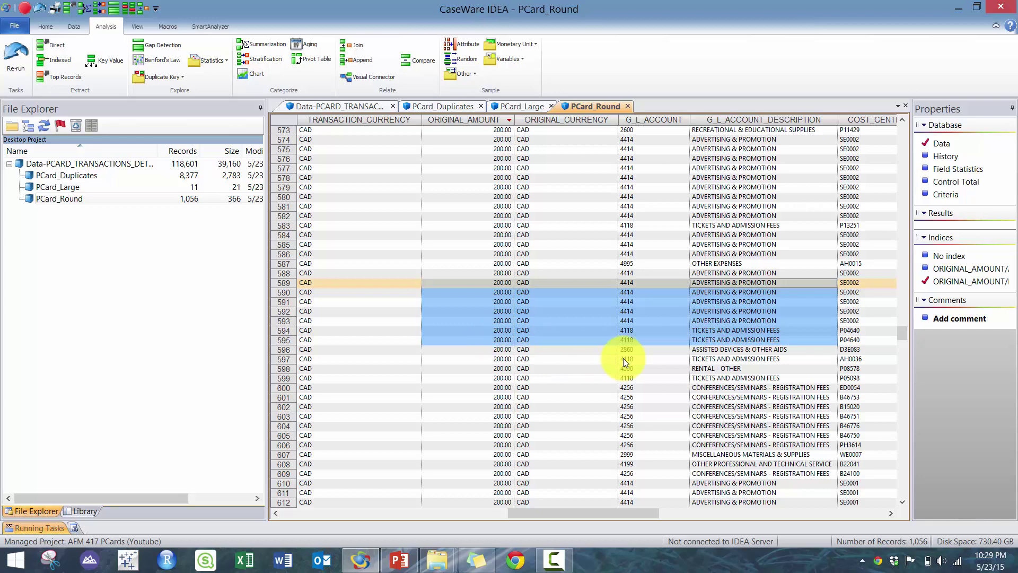
click(300, 512)
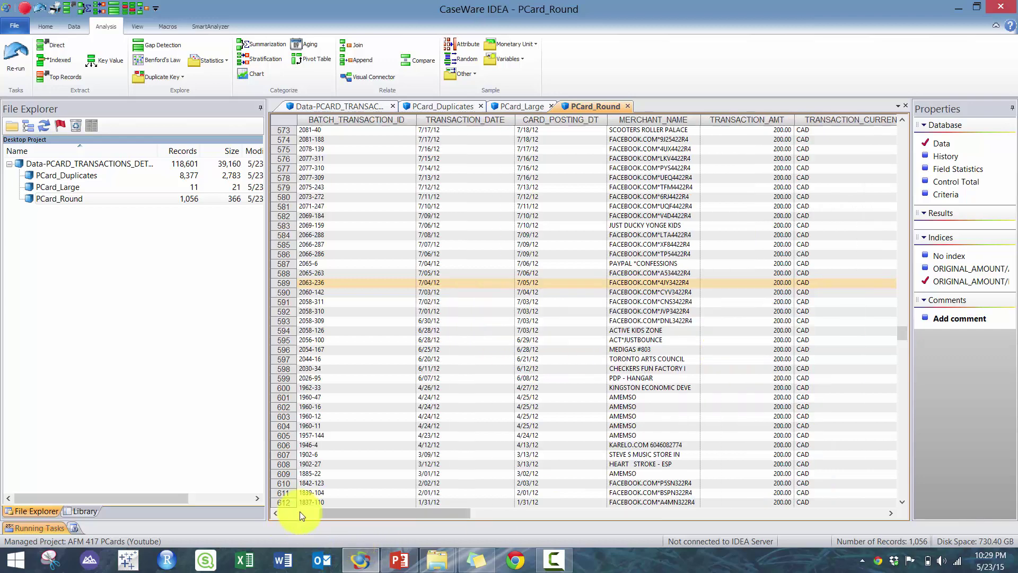
Reopen the Data-PCARD_TRANSACTIONS_DETAIL database, highlight the public holidays and keywords procedures in turn in PowerPoint, and return to IDEA
double_click(73, 165)
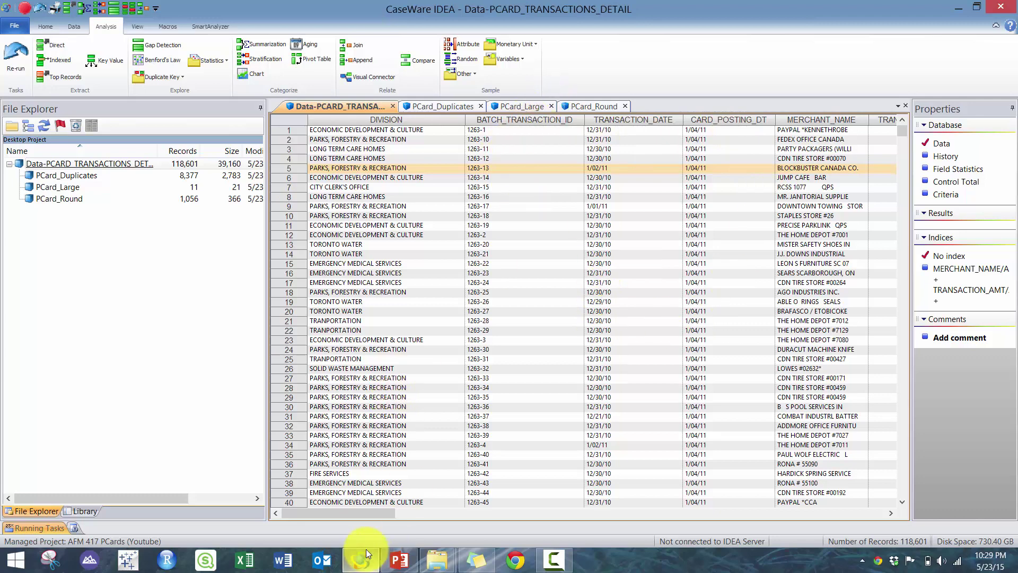
click(399, 559)
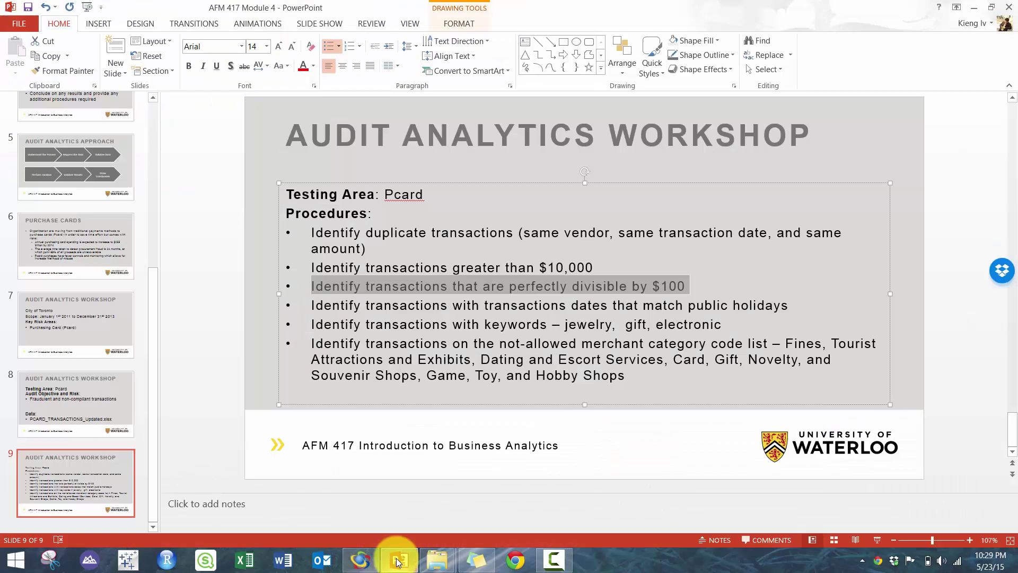
triple_click(447, 306)
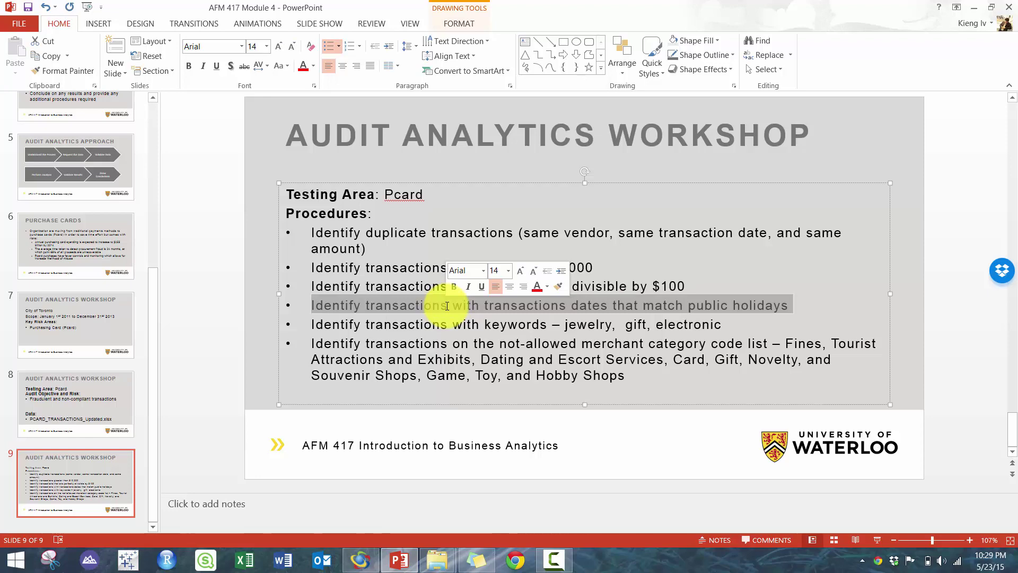
click(448, 306)
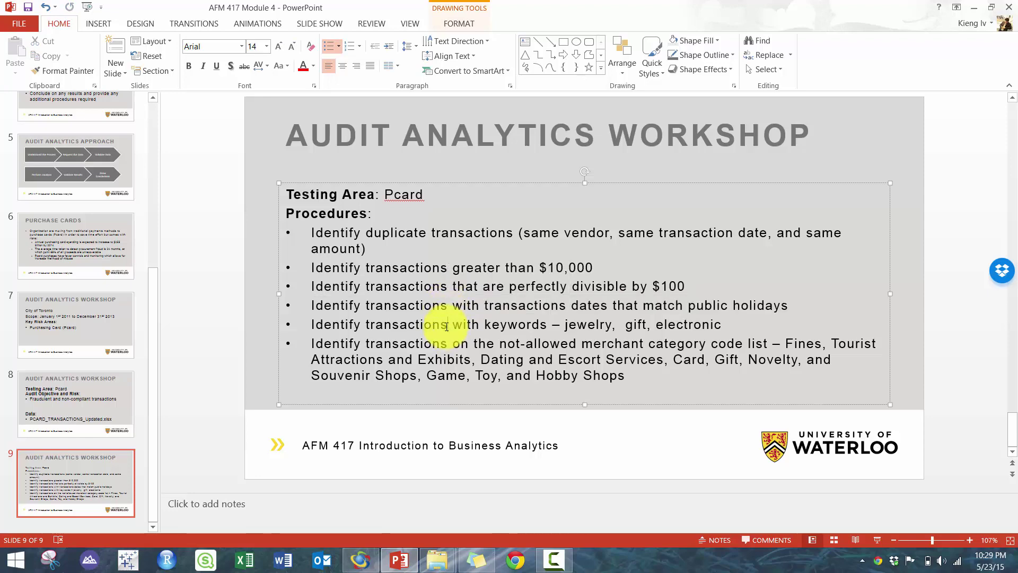
triple_click(449, 324)
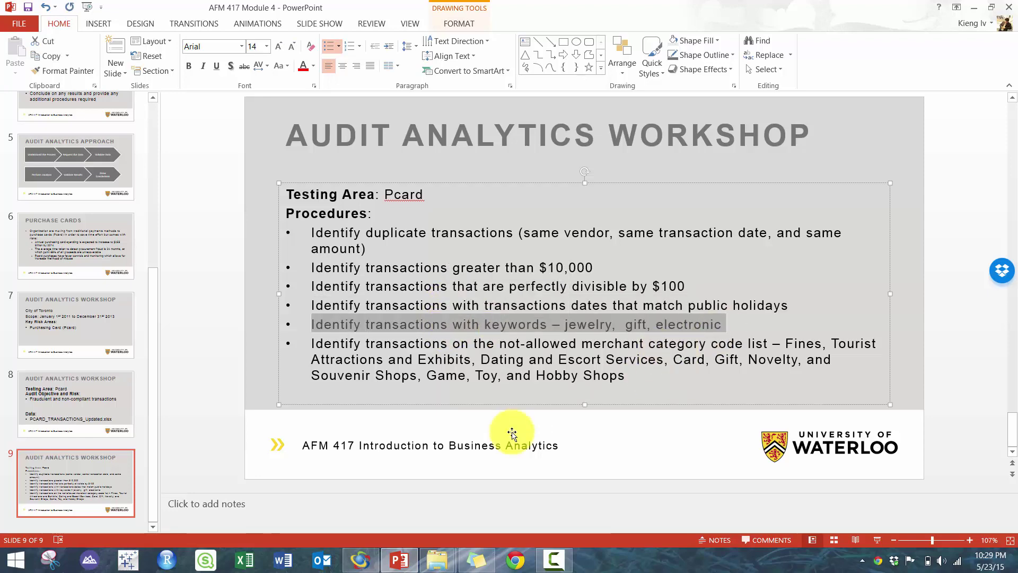
click(399, 559)
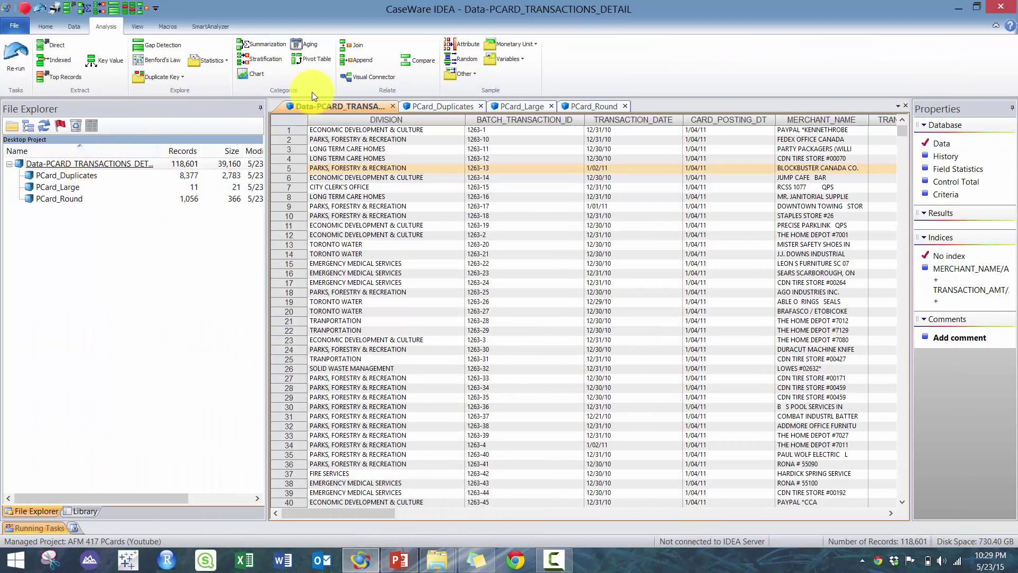
Start a Direct Extraction on the transactions database and name its output file PCard_Keywords
click(50, 48)
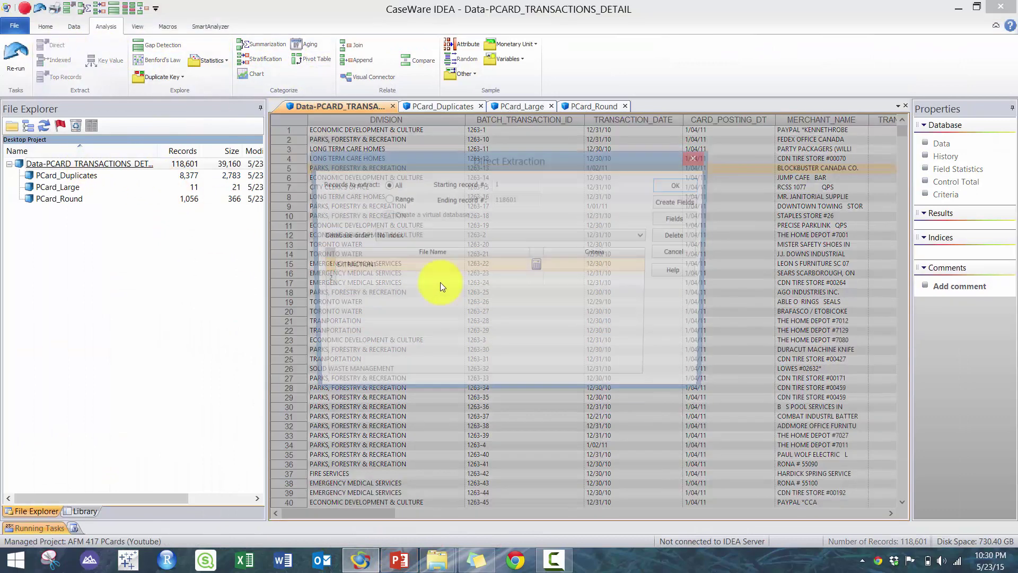
click(422, 265)
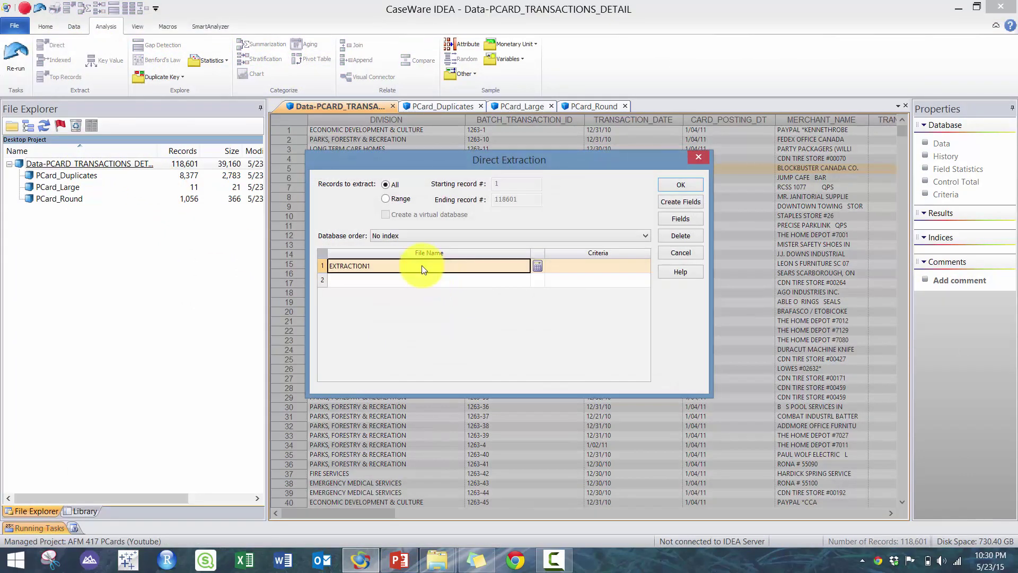
text(PCard)
text(_LK)
key(BackSpace)
key(BackSpace)
text(KEyW)
key(BackSpace)
key(BackSpace)
key(BackSpace)
text(eywords)
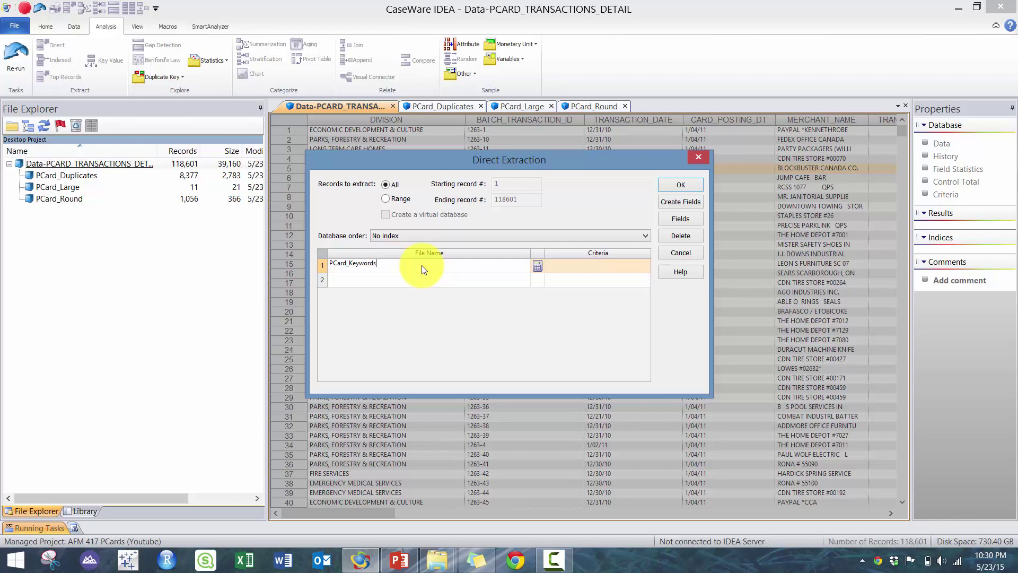
click(538, 266)
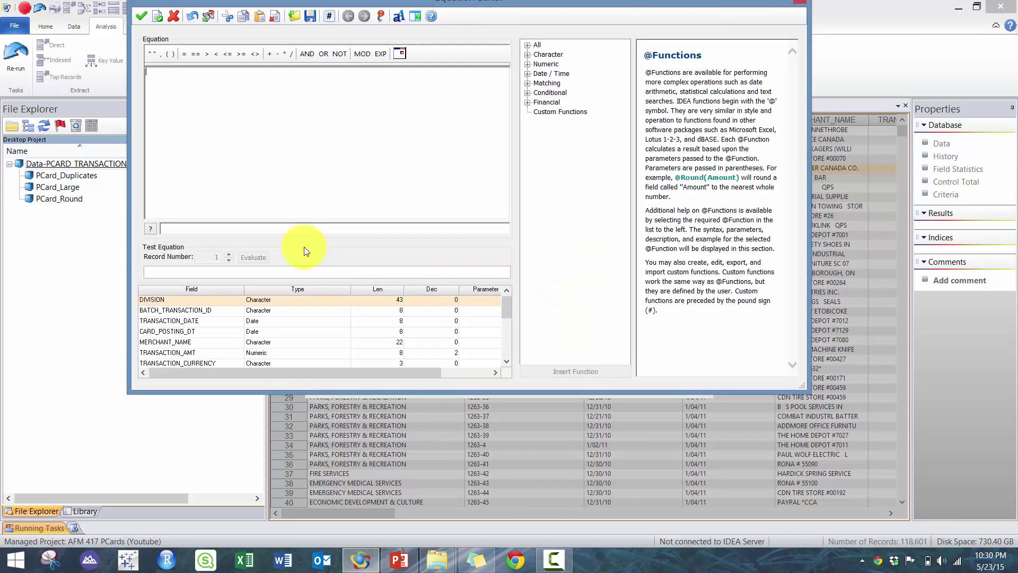
click(303, 163)
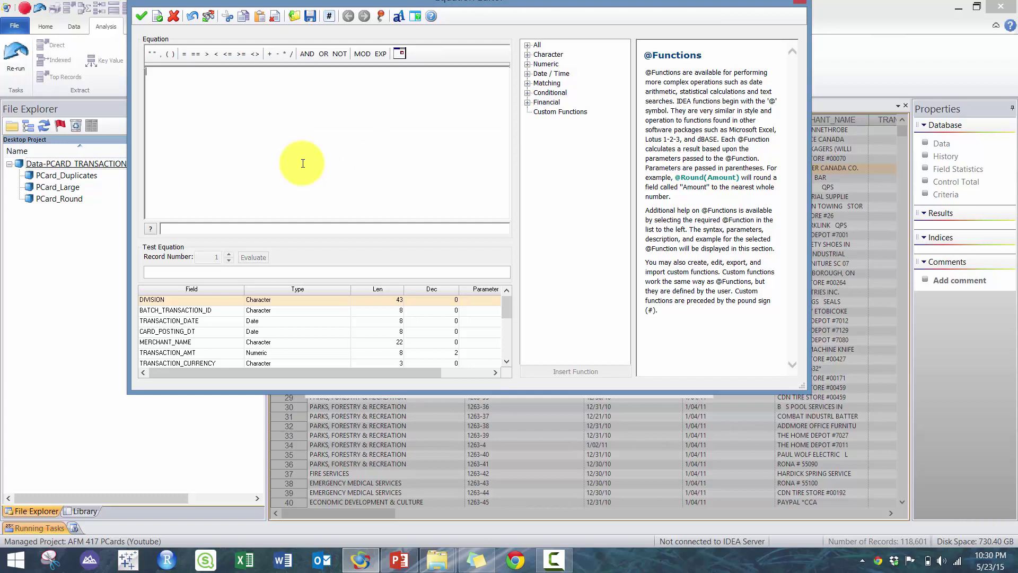
text(@if()
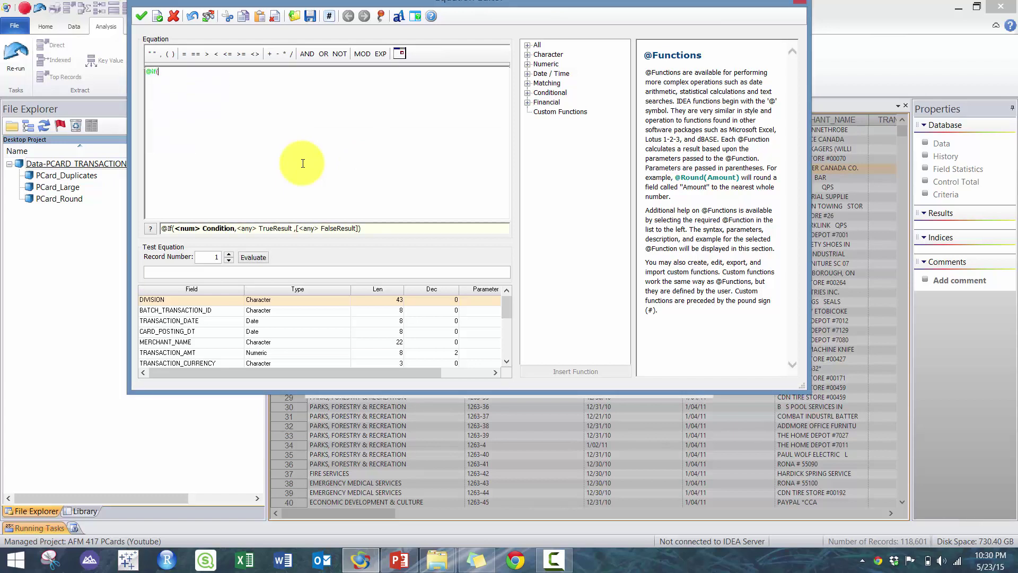
text(@isi)
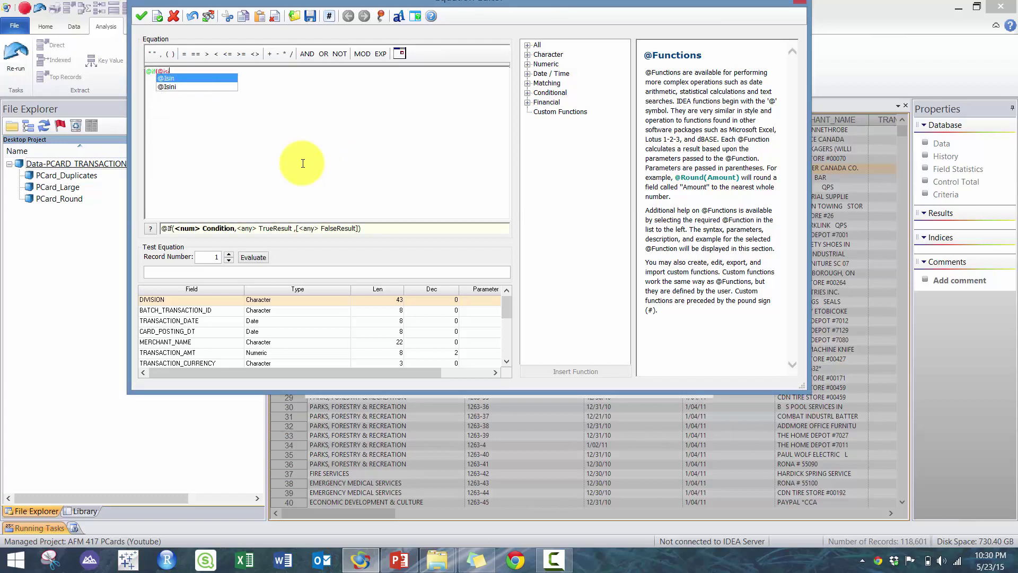
text(ni()
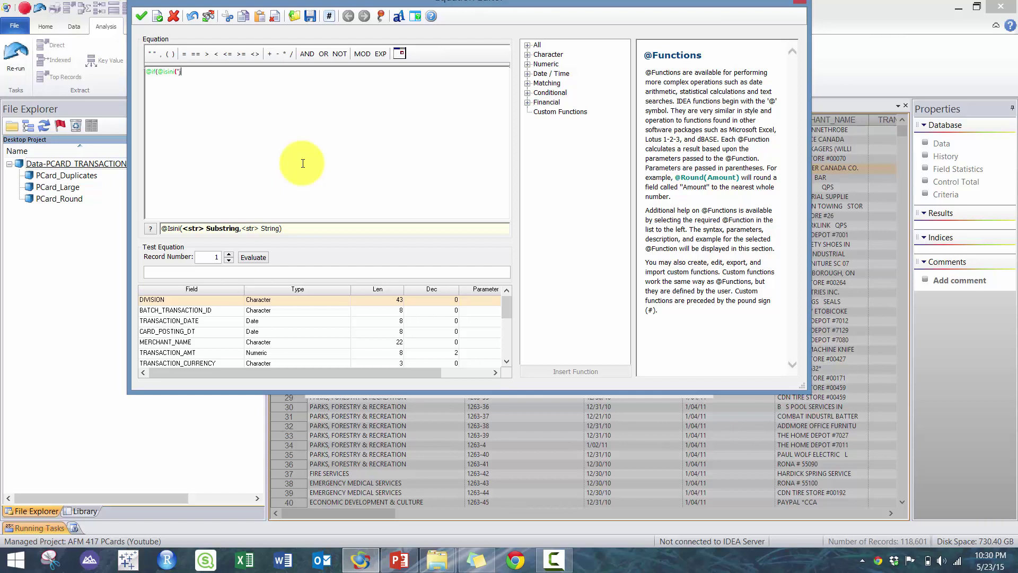
text("jewerly)
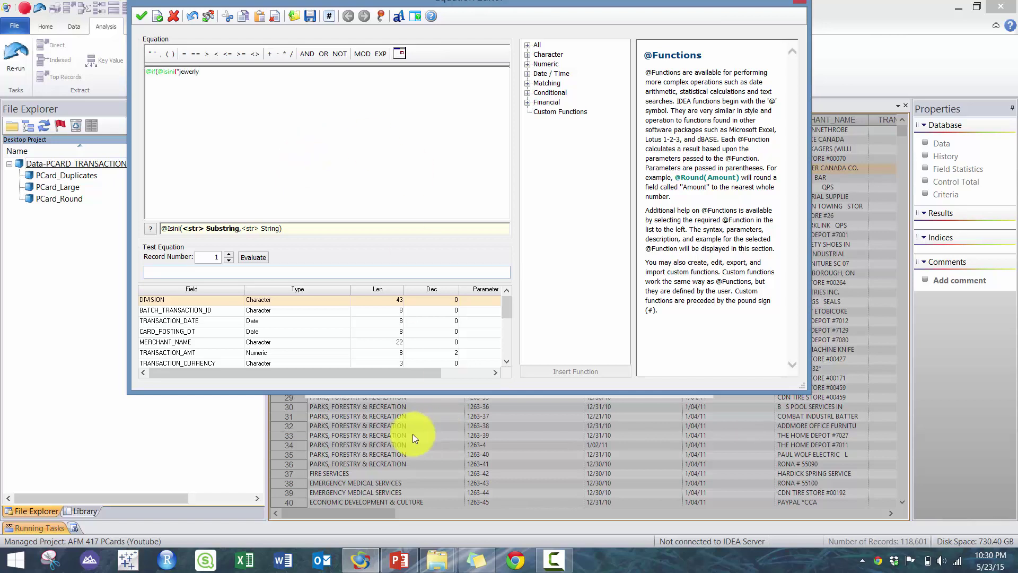
Copy the keywords "jewelry, gift, electronic" from the PowerPoint slide and paste them over the misspelled keyword in IDEA's equation
click(399, 560)
drag(622, 330, 725, 325)
key(ctrl+c)
key(ctrl+z)
click(409, 561)
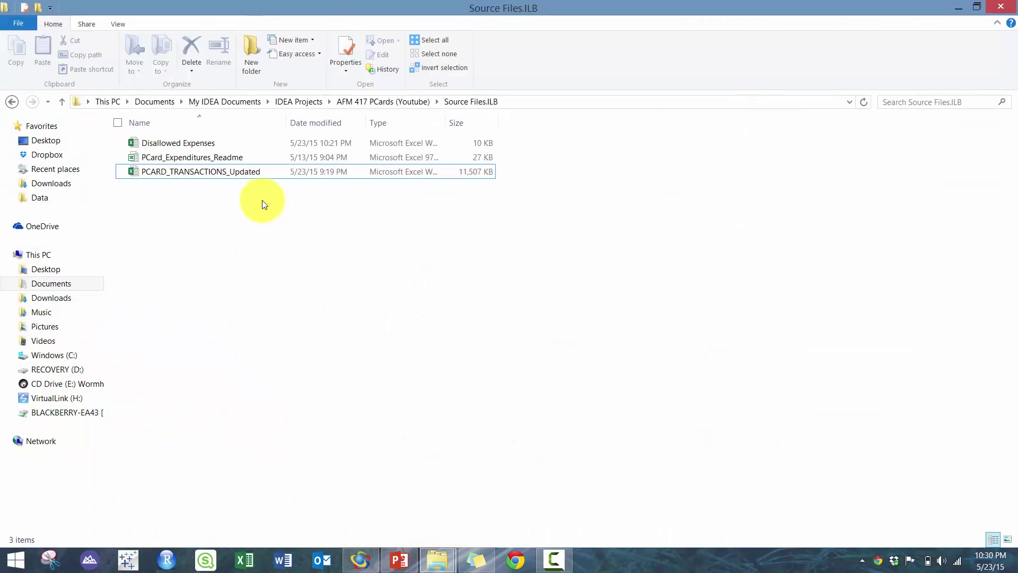
click(364, 560)
drag(179, 72, 256, 75)
key(BackSpace)
key(ctrl+v)
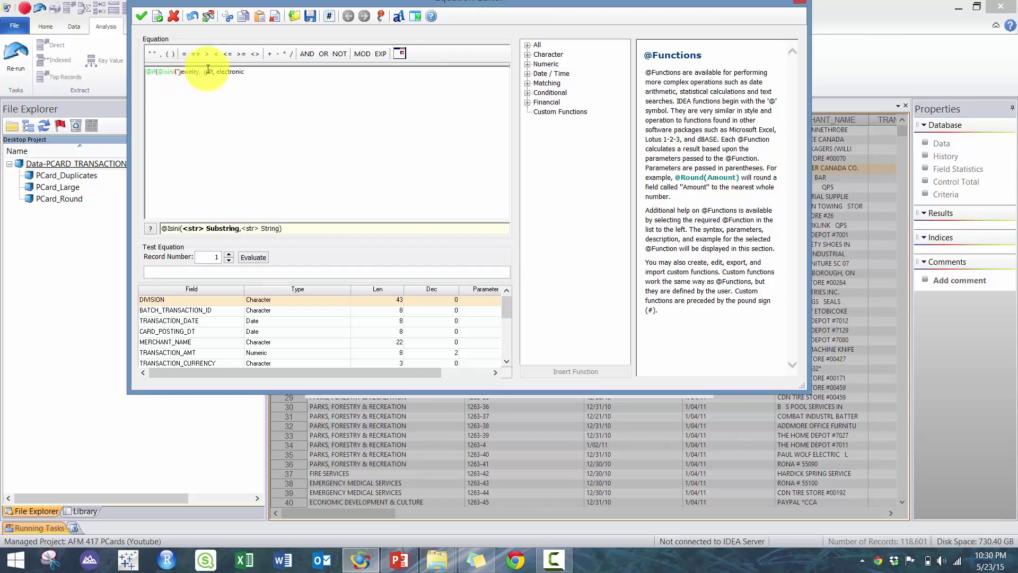
text(")
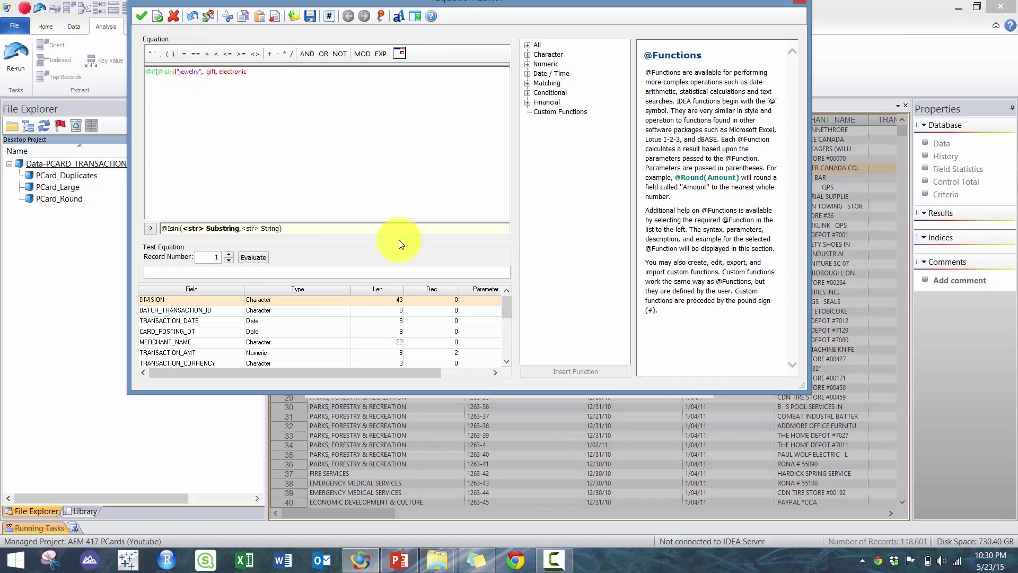
click(286, 345)
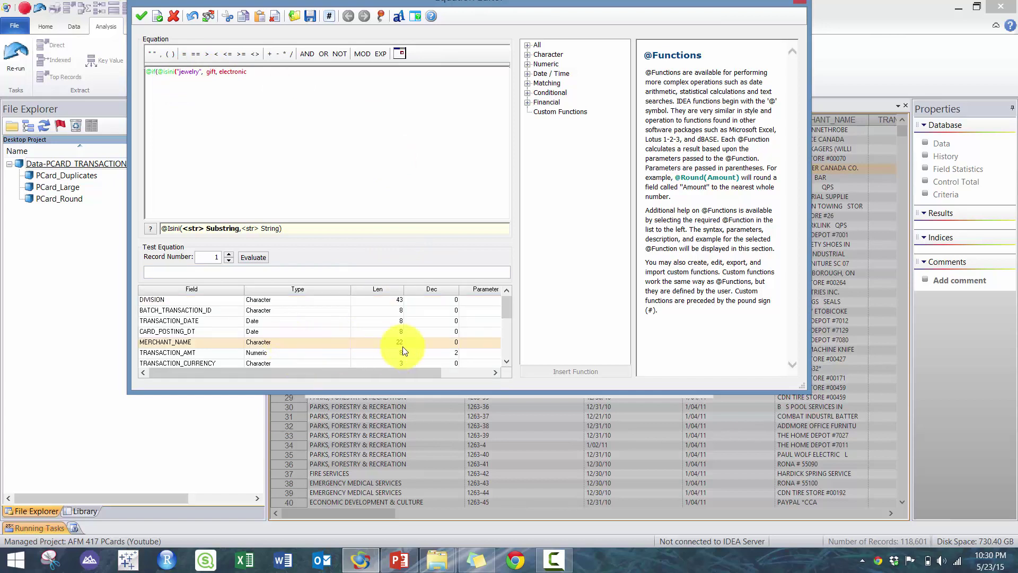
scroll(506, 364, down, 4)
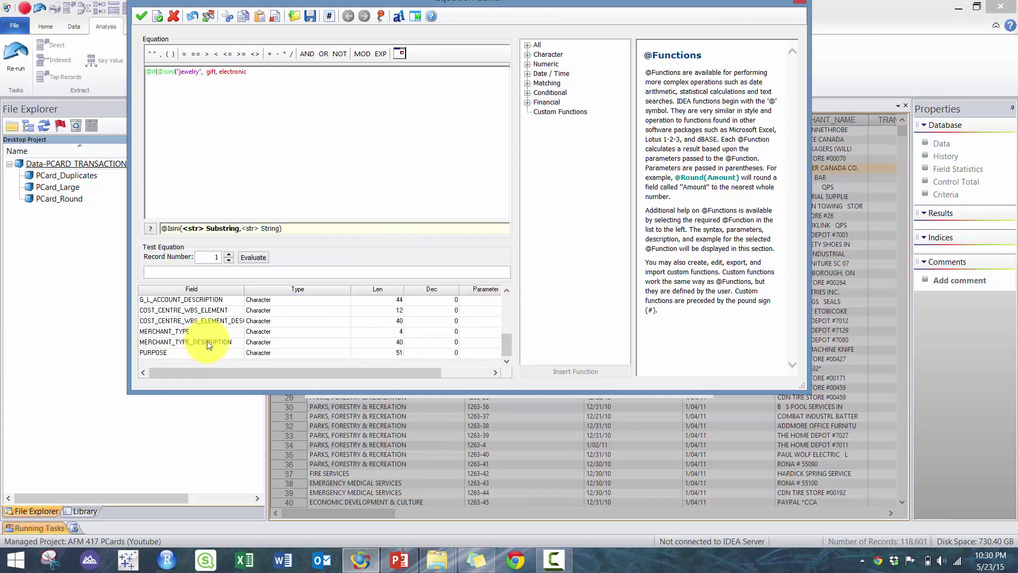
click(211, 355)
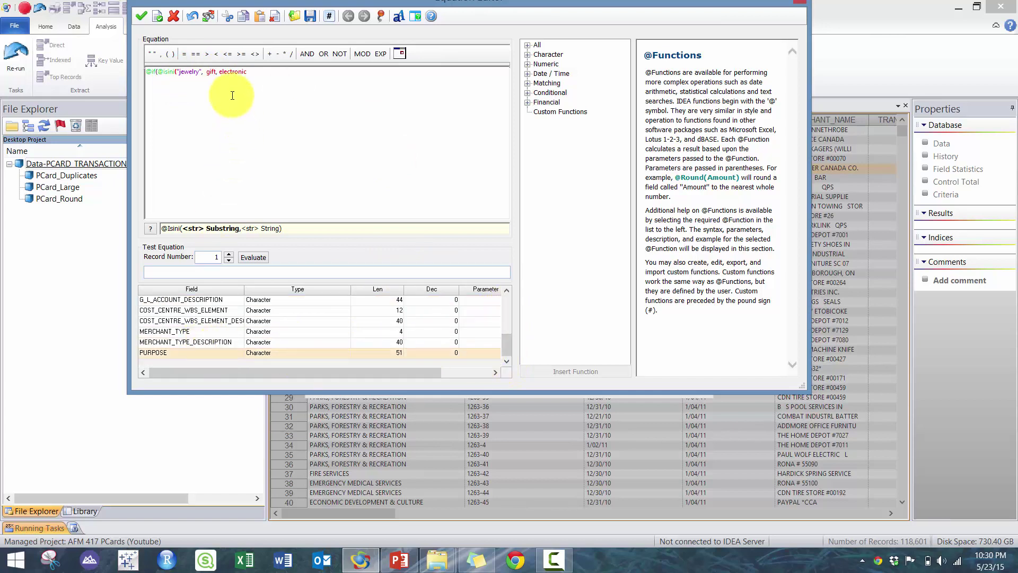
click(208, 71)
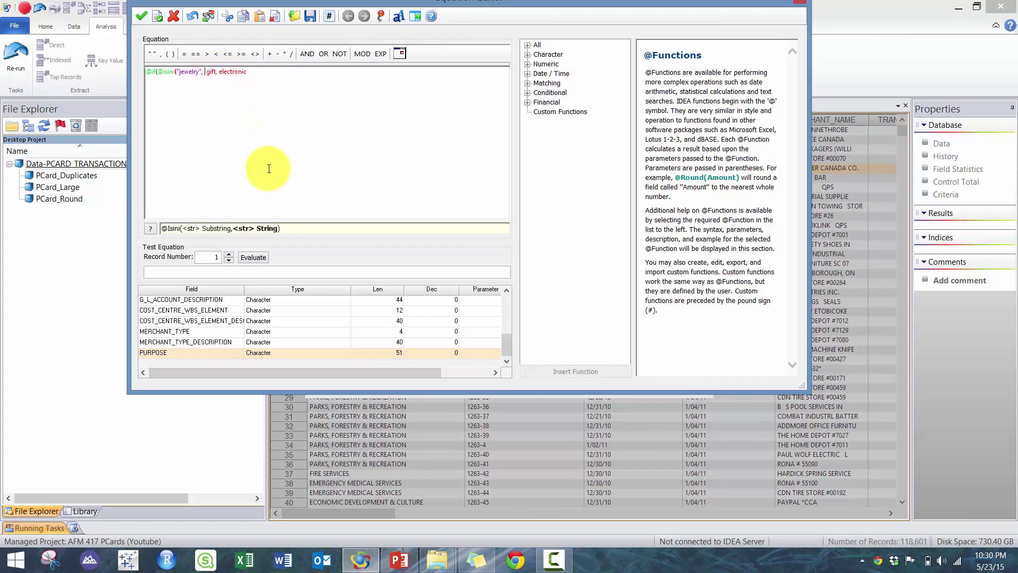
double_click(207, 343)
text(+)
double_click(197, 352)
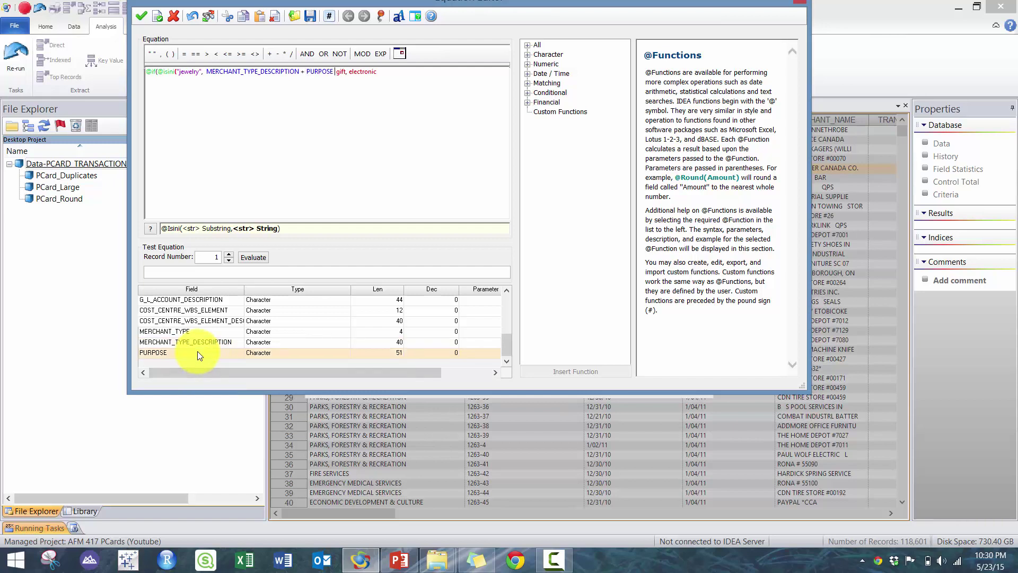
text())
key(Left)
key(BackSpace)
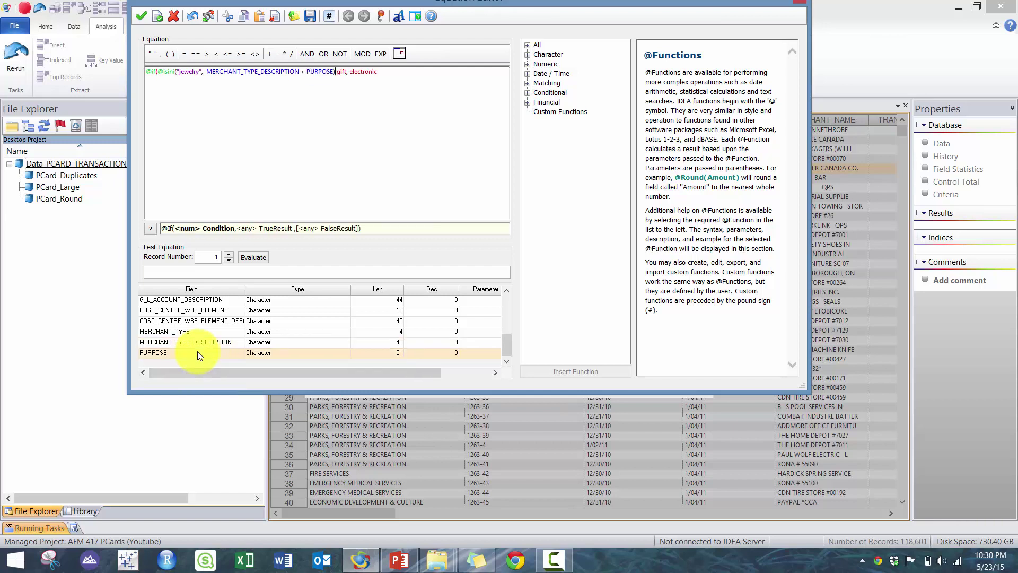
double_click(159, 72)
key(ctrl+c)
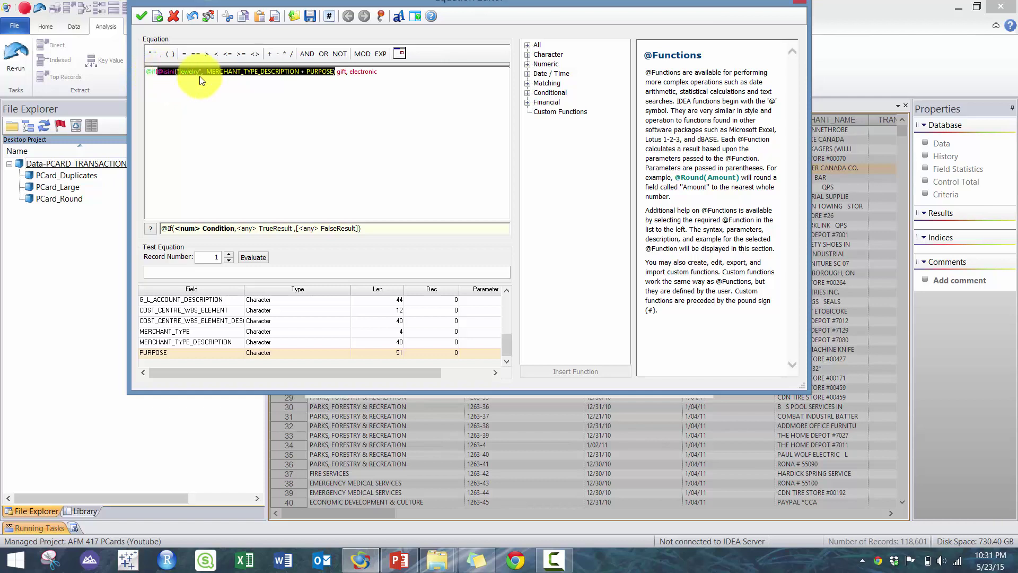
click(334, 72)
text(,)
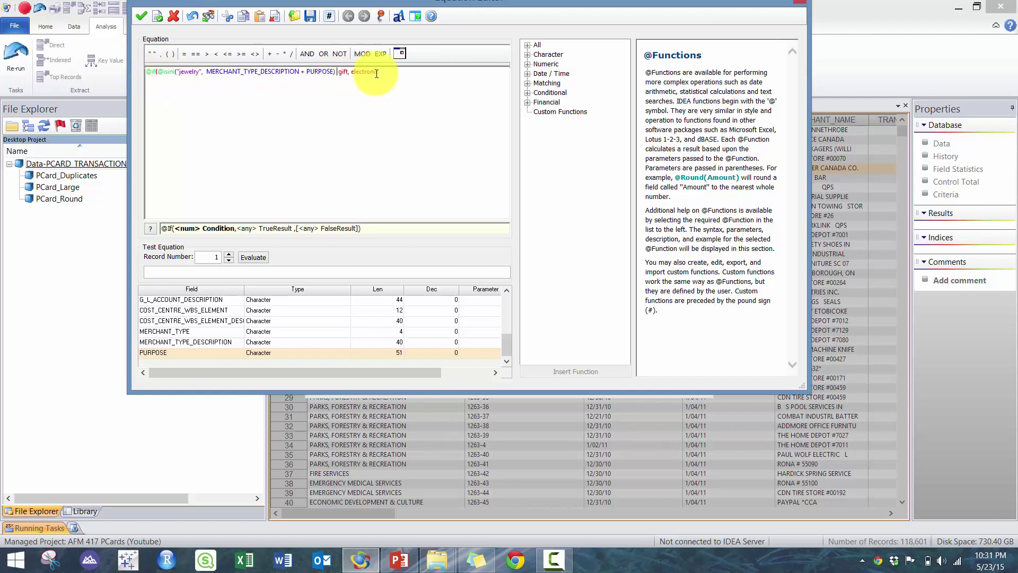
text(+)
key(ctrl+v)
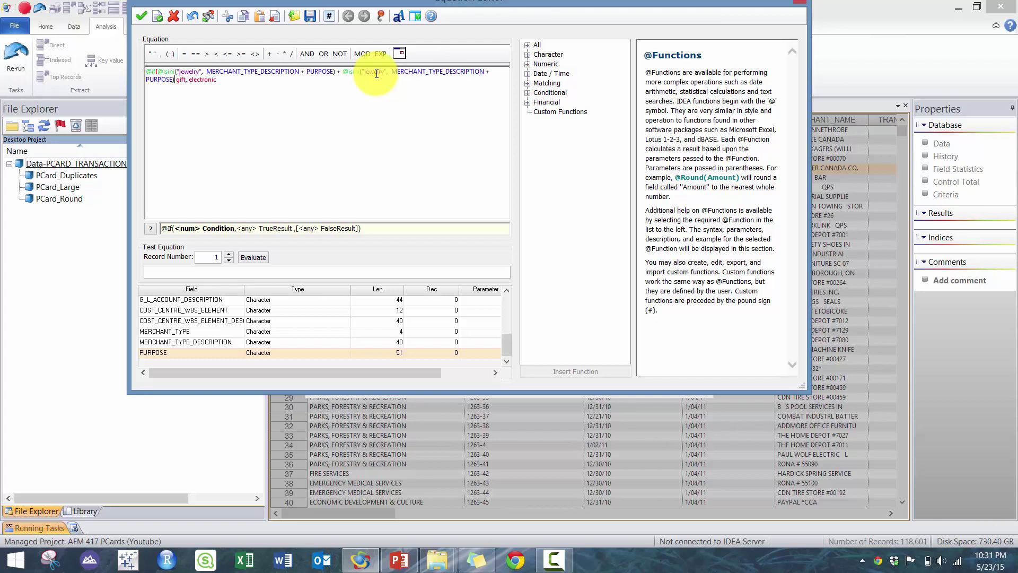
double_click(180, 79)
key(Delete)
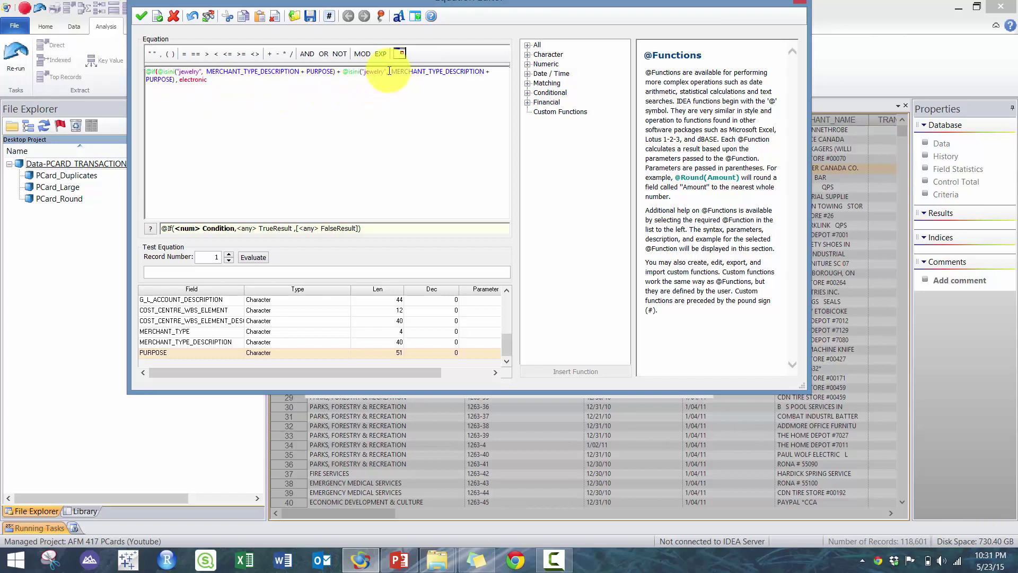
drag(384, 71, 362, 73)
text(gift)
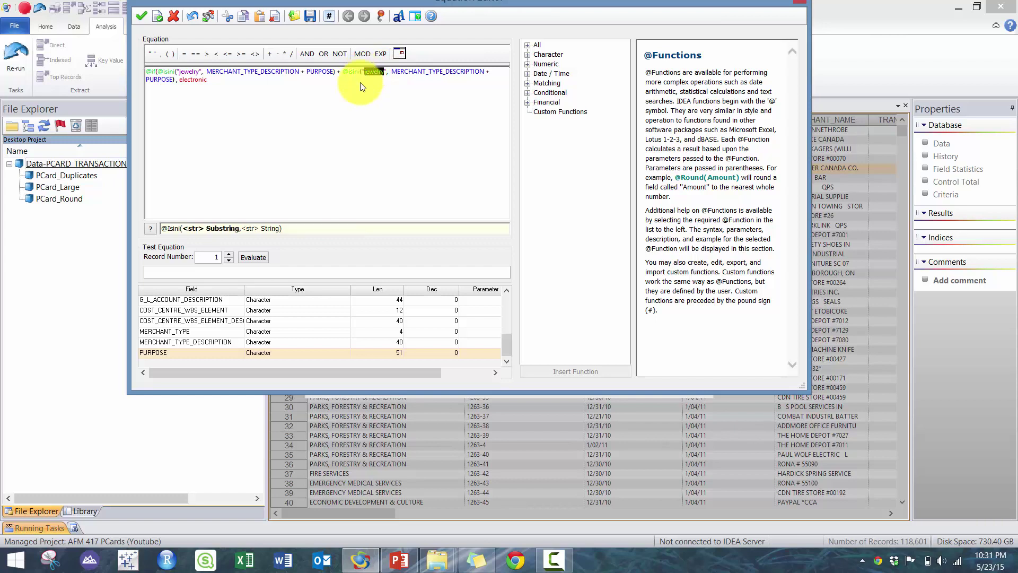
drag(343, 71, 176, 83)
key(ctrl+c)
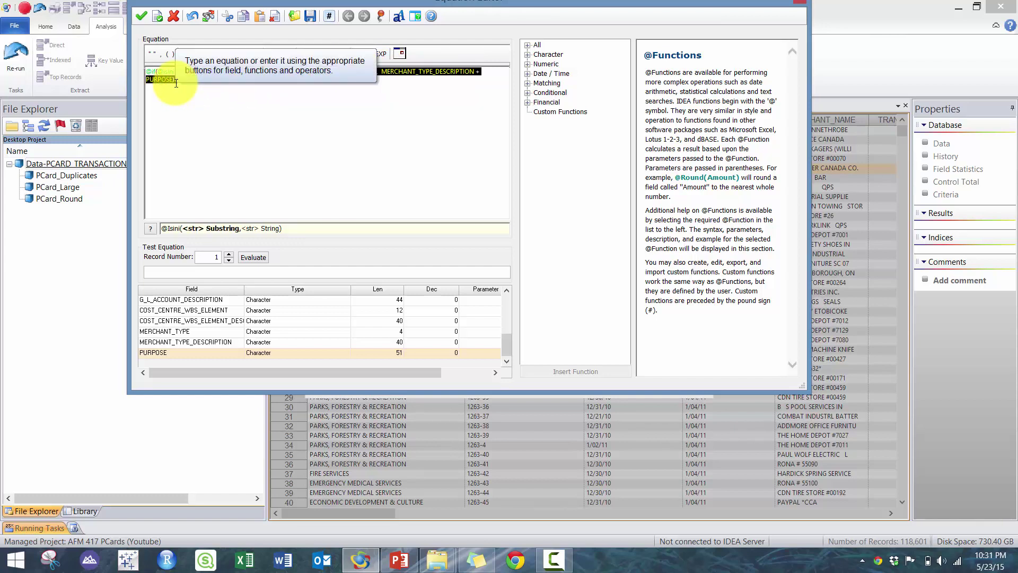
click(174, 82)
click(180, 84)
key(BackSpace)
key(BackSpace)
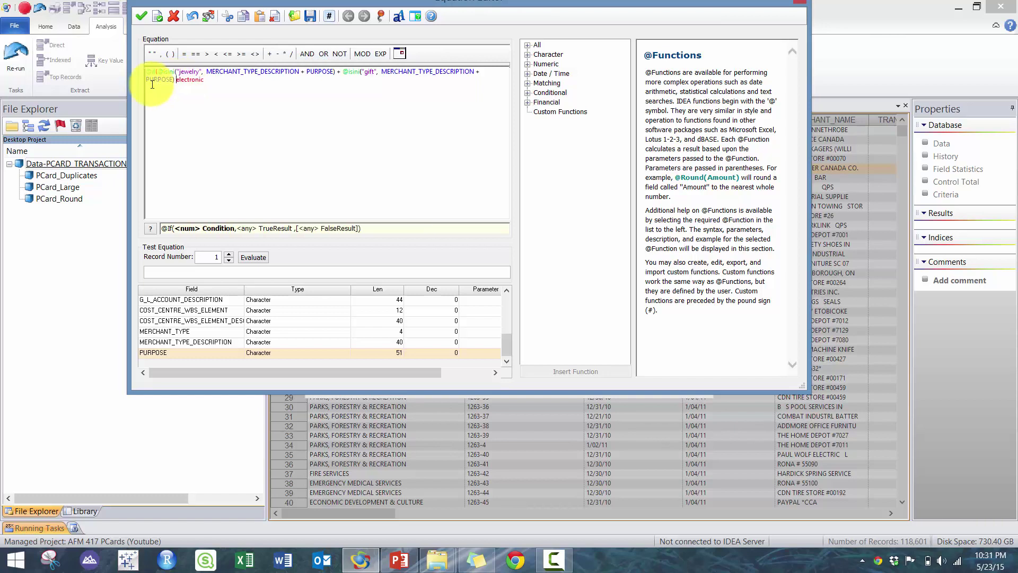
key(ctrl+v)
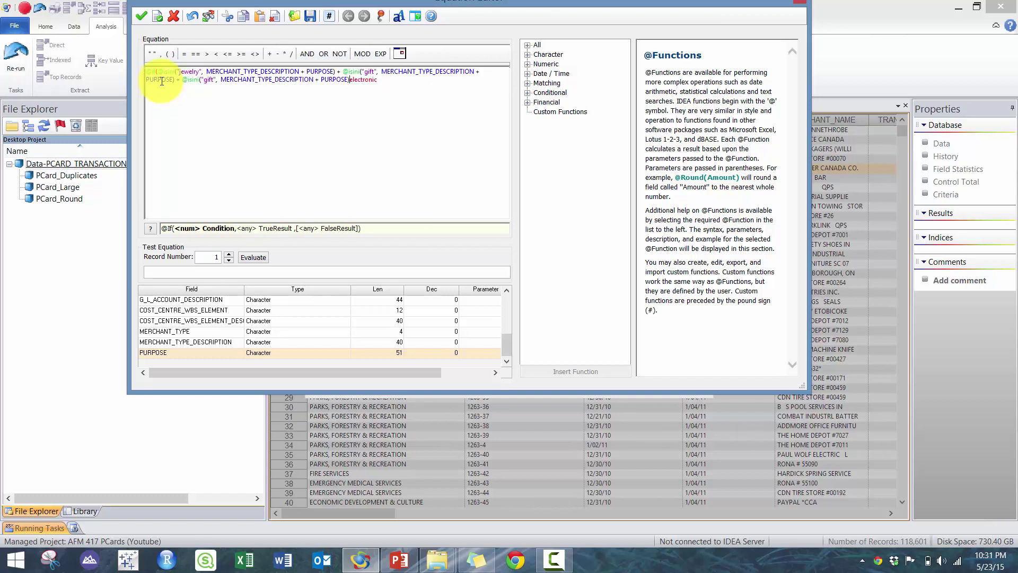
mouse_move(350, 80)
mouse_down()
mouse_move(392, 82)
mouse_move(348, 80)
mouse_up()
key(ctrl+c)
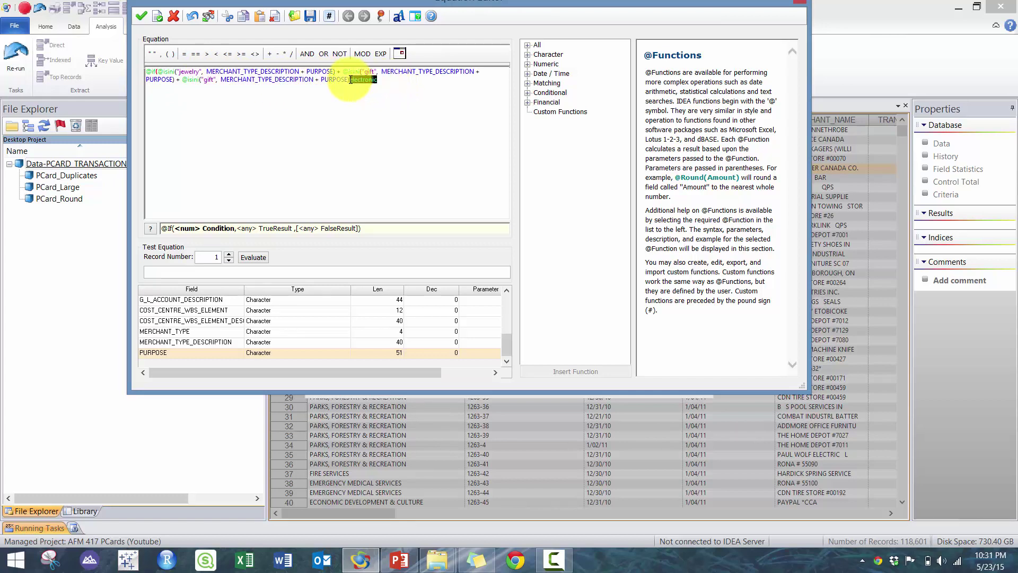
key(BackSpace)
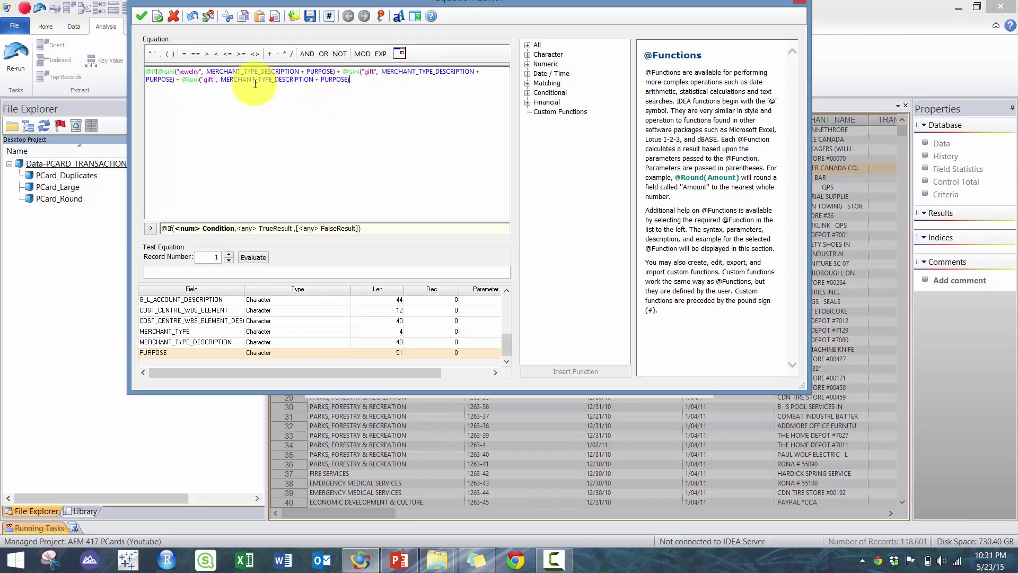
double_click(205, 79)
key(ctrl+v)
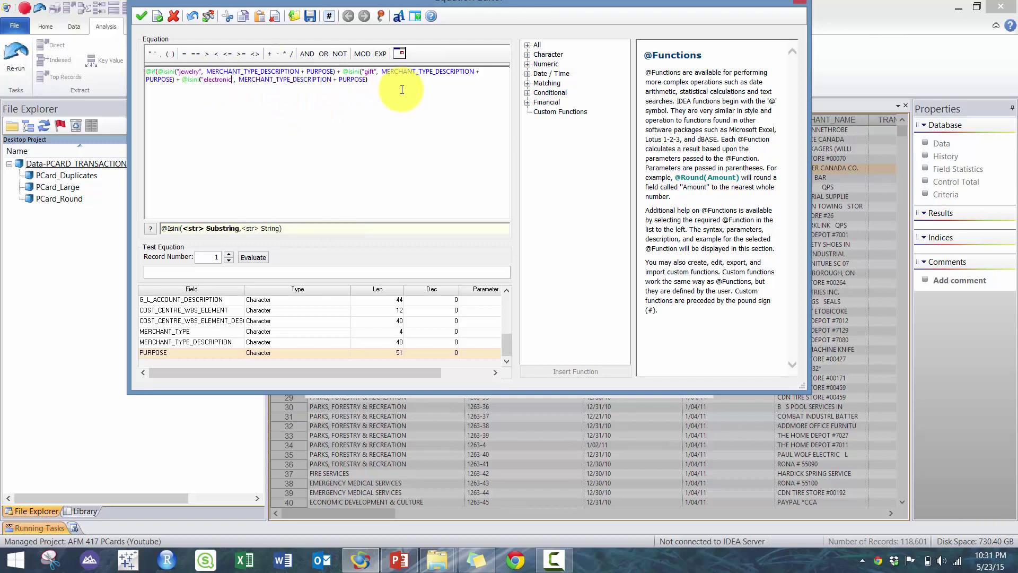
click(381, 82)
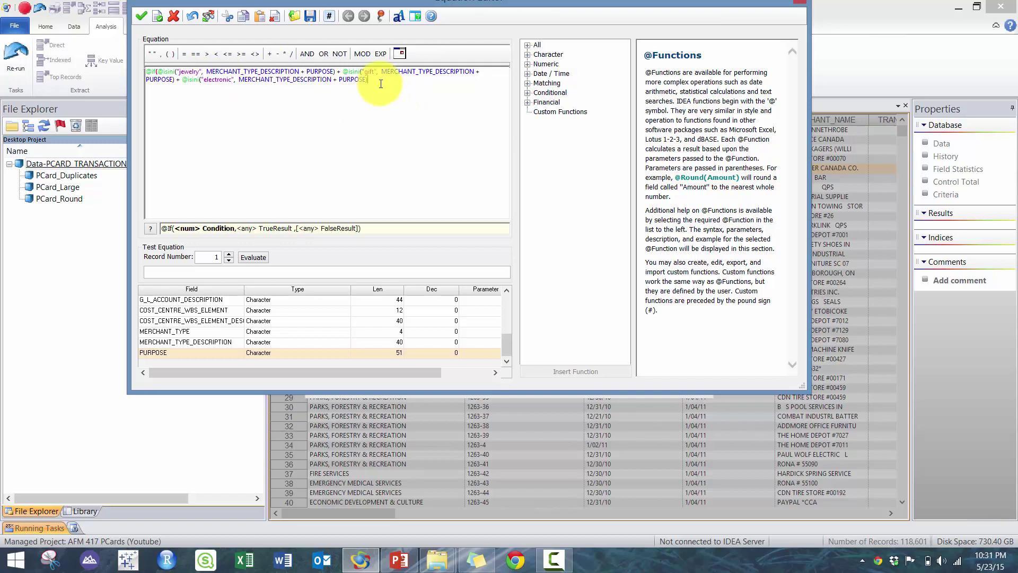
text())
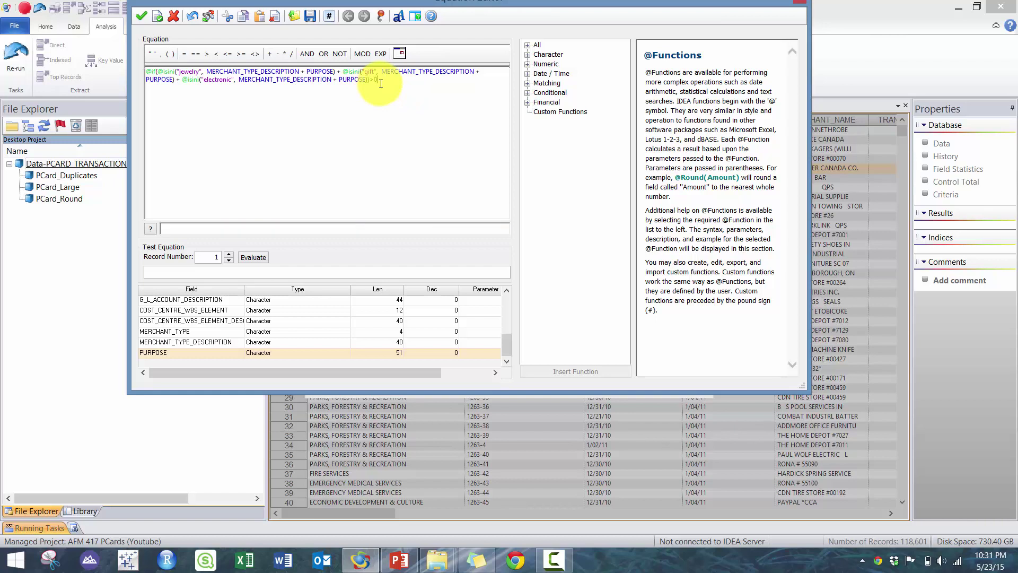
key(BackSpace)
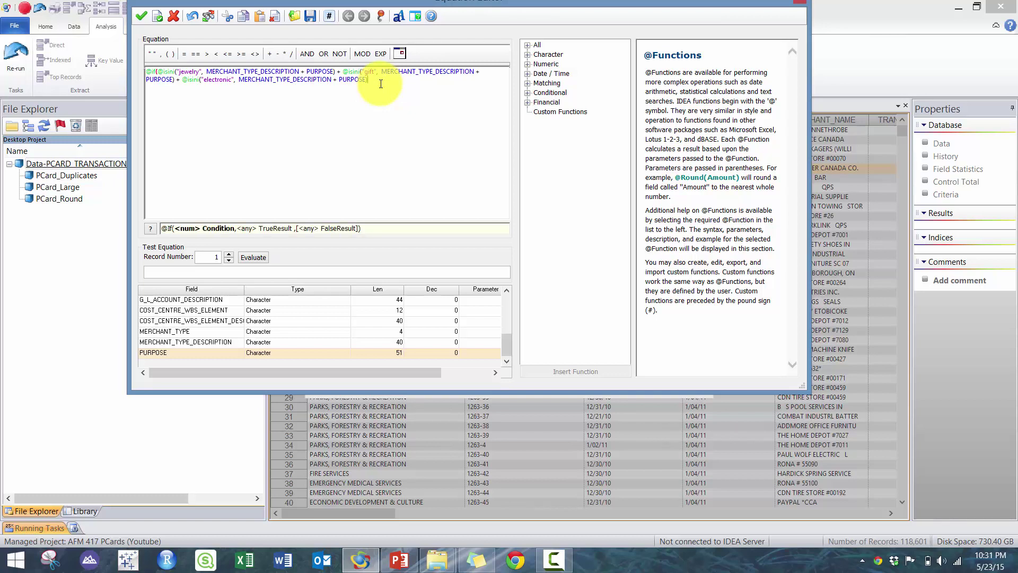
key(Right)
key(BackSpace)
key(BackSpace)
key(BackSpace)
key(BackSpace)
key(BackSpace)
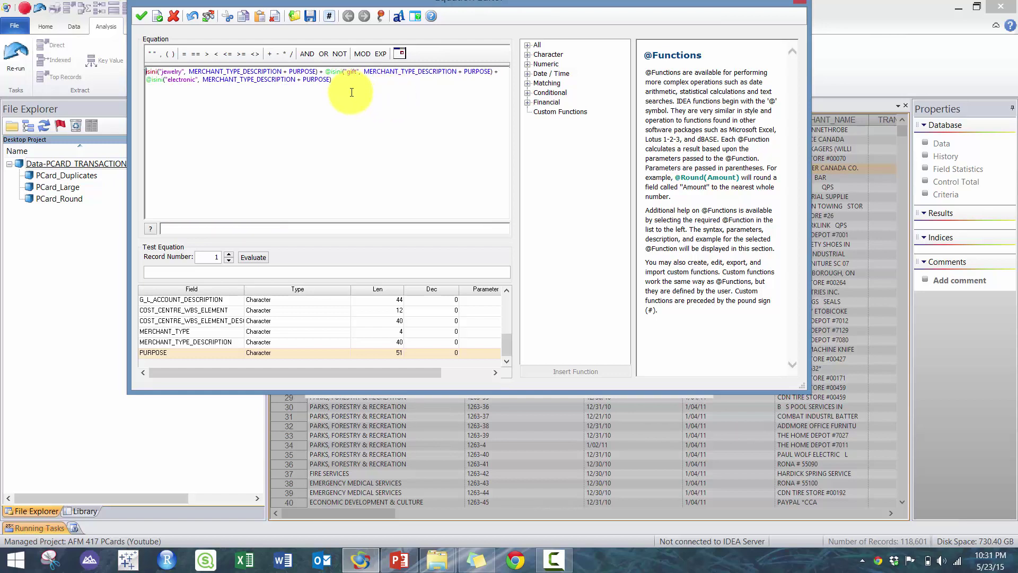
text(@)
key(Escape)
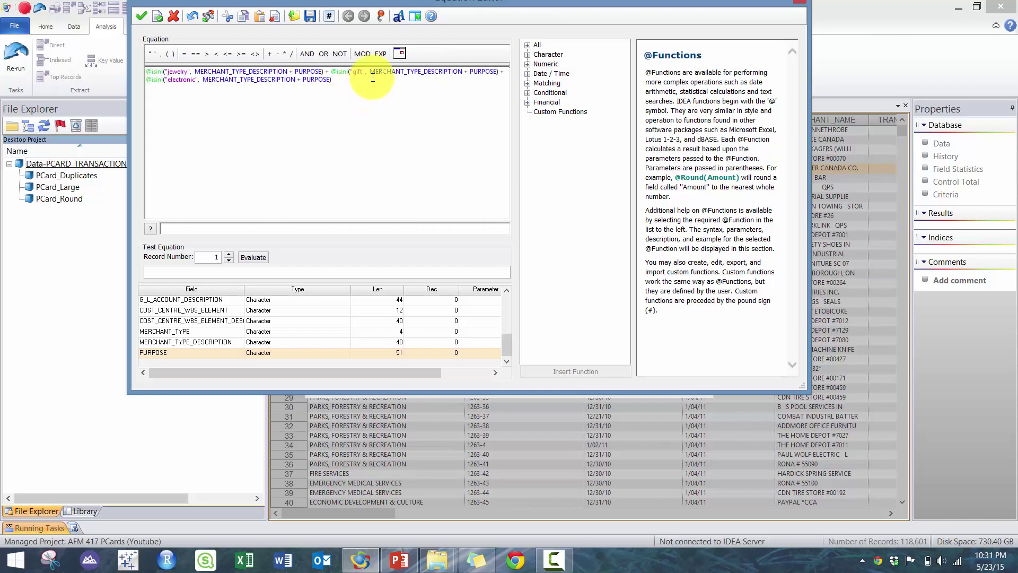
click(327, 72)
click(323, 54)
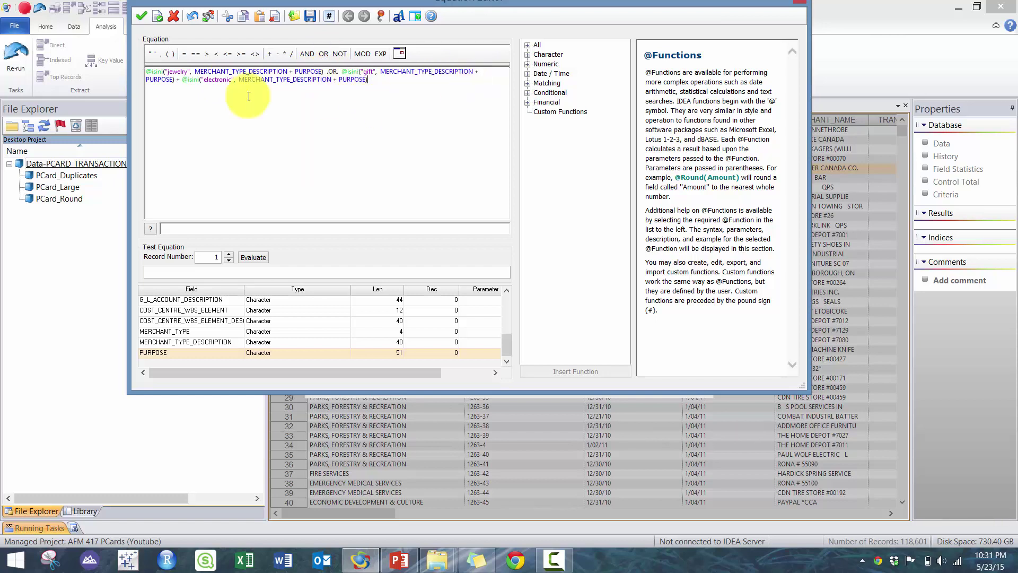
click(178, 81)
key(BackSpace)
key(BackSpace)
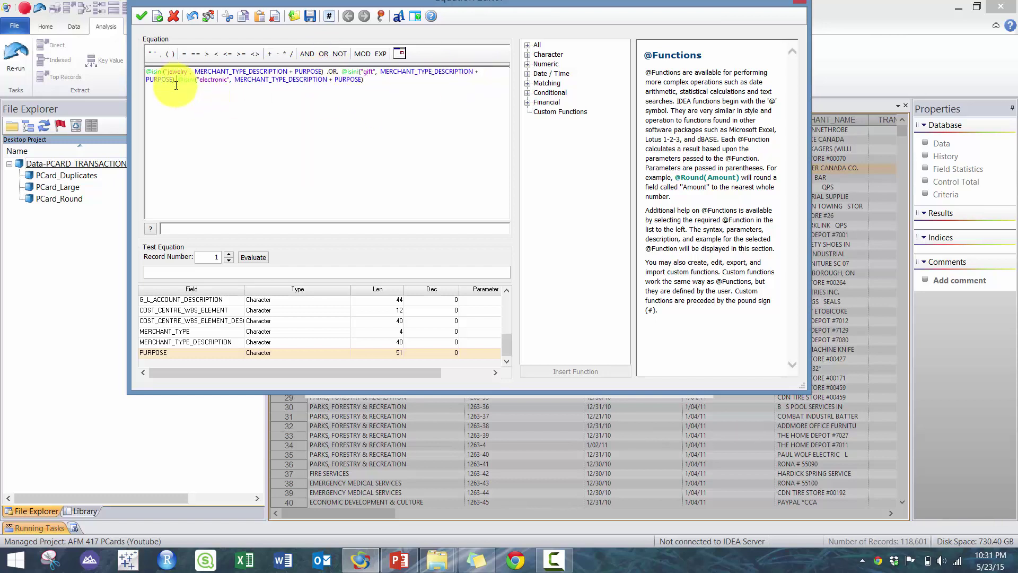
click(333, 53)
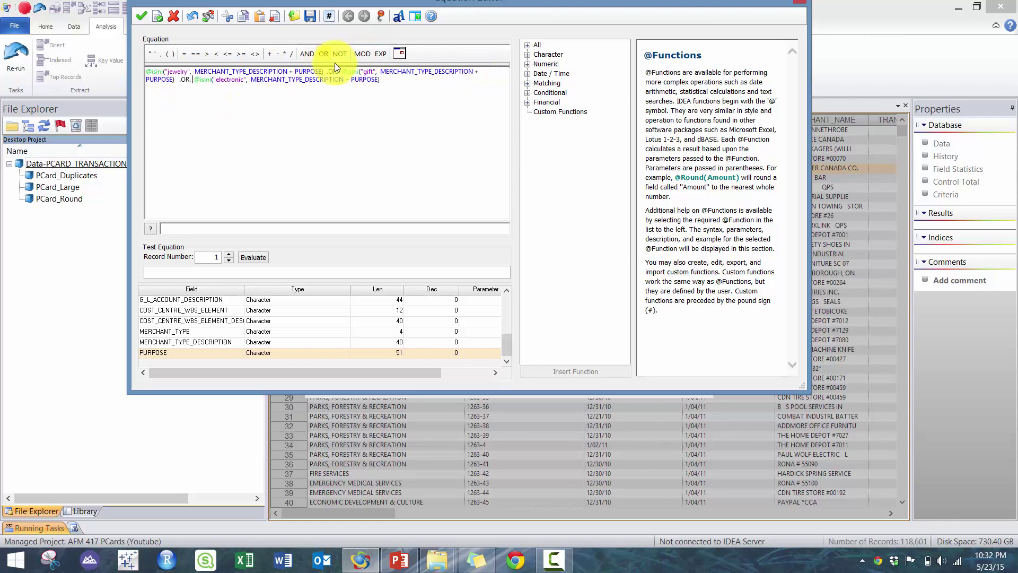
click(141, 17)
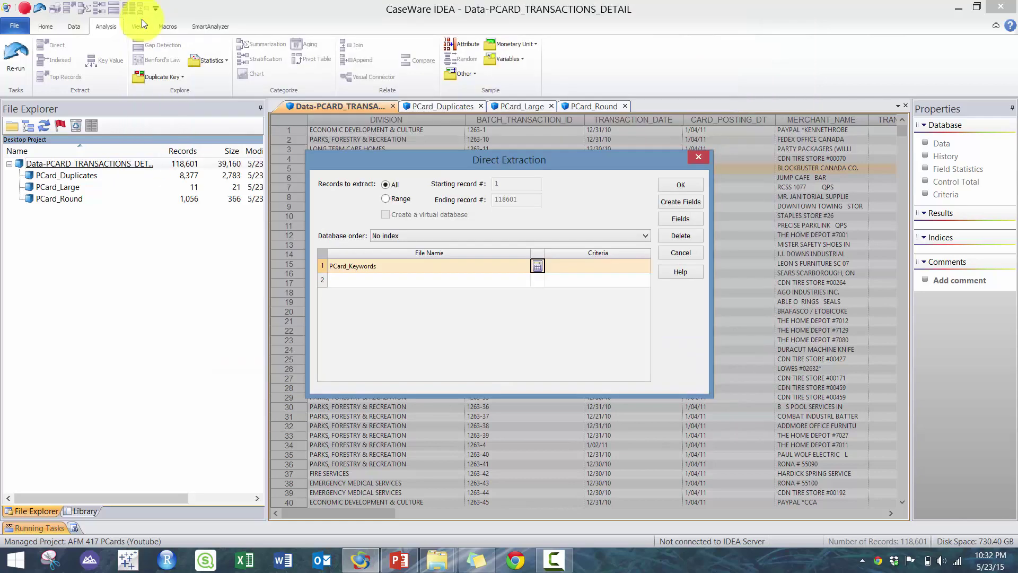
click(672, 186)
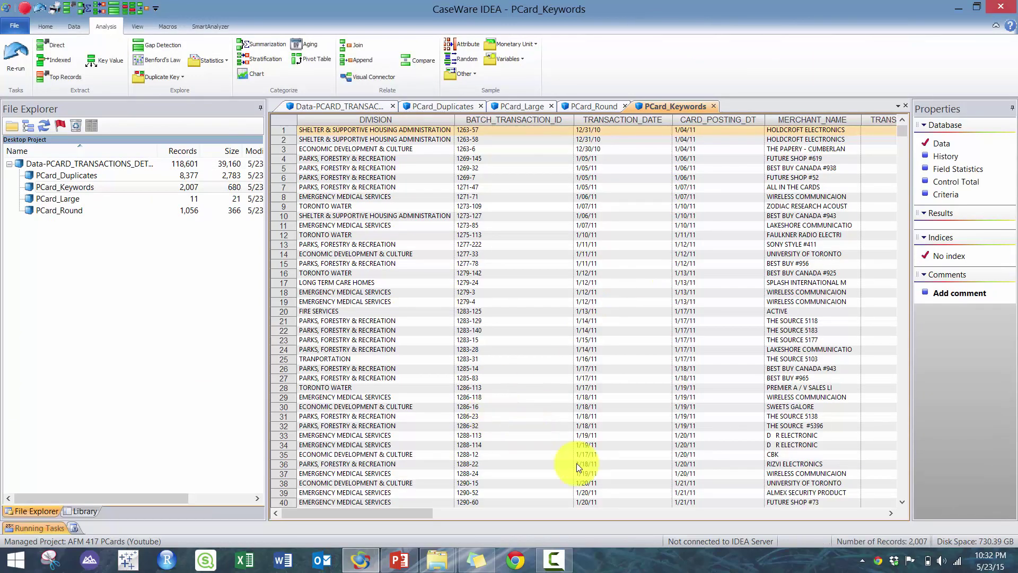
Sort the PCard_Keywords records by MERCHANT_TYPE_DESCRIPTION in ascending order
click(625, 513)
click(792, 517)
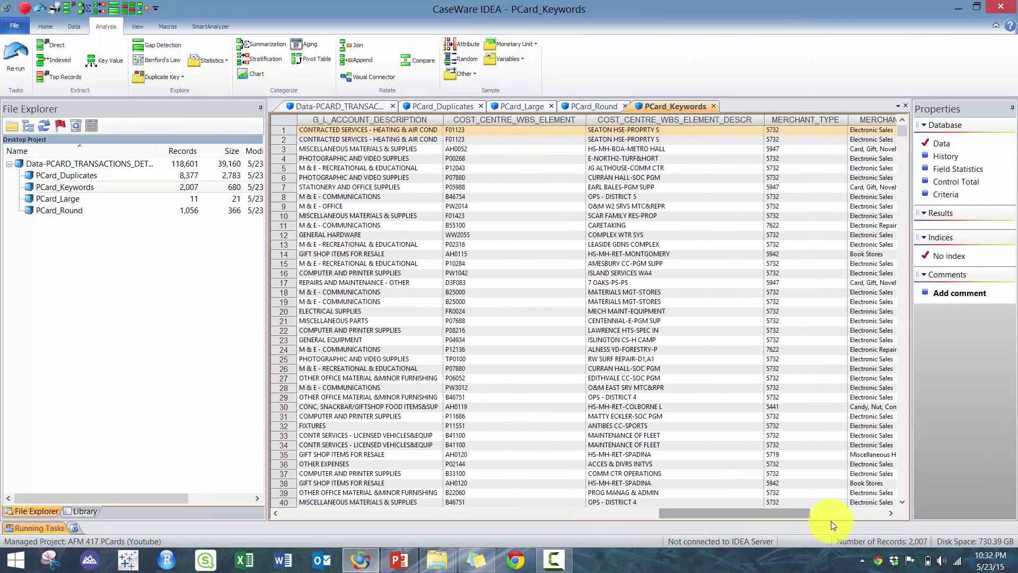
click(867, 514)
click(780, 120)
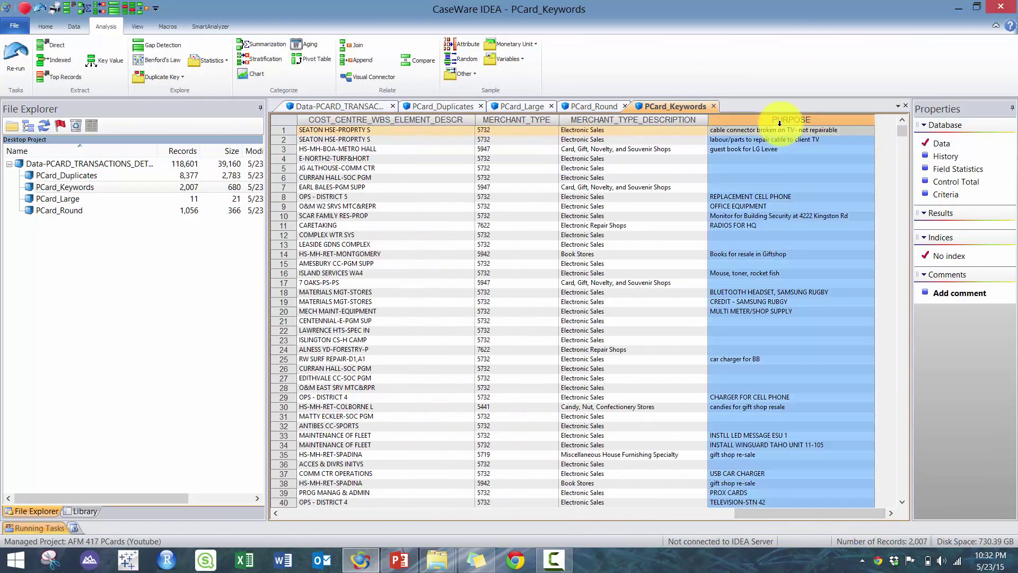
double_click(658, 119)
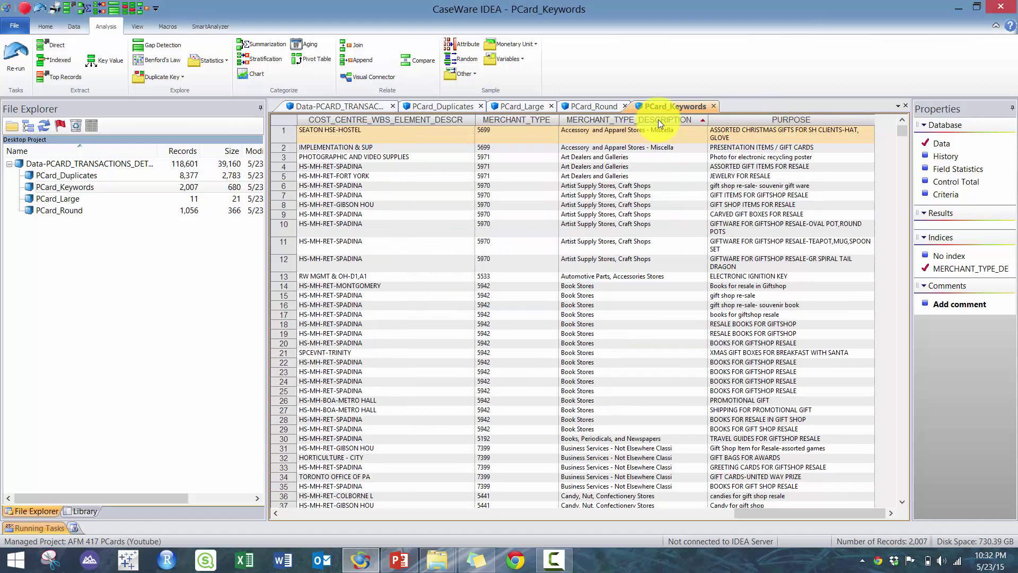
Examine the MERCHANT_TYPE_DESCRIPTION and PURPOSE entries in PCard_Keywords for jewelry, gift and electronic matches
drag(743, 176, 811, 448)
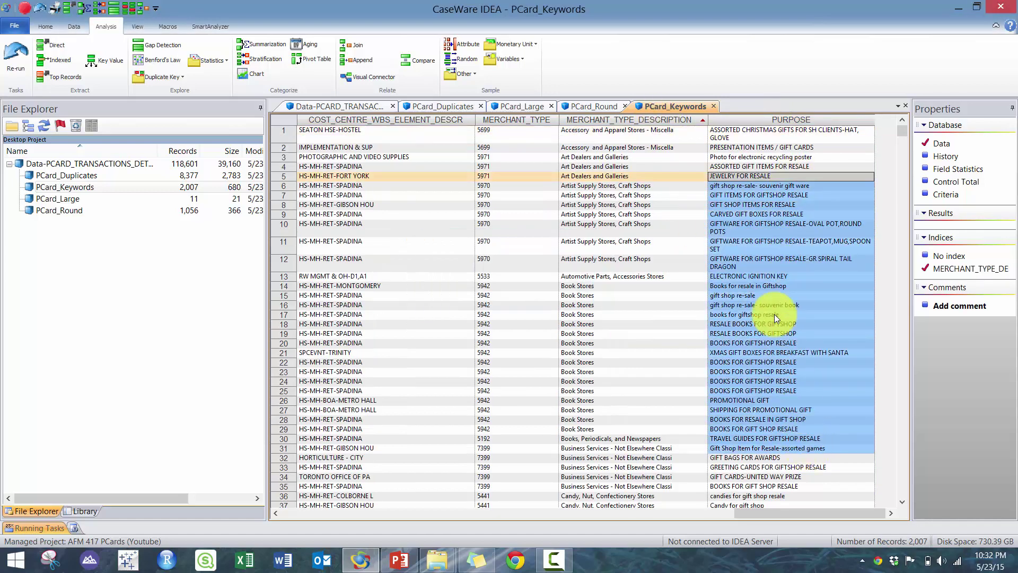
click(763, 246)
drag(748, 263, 746, 284)
click(746, 284)
click(762, 275)
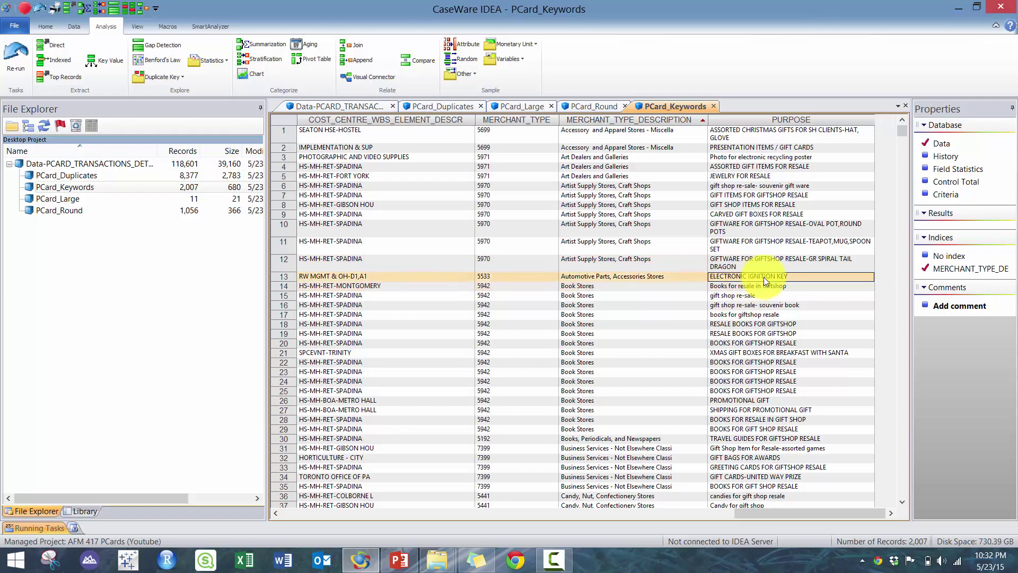
scroll(776, 323, down, 8)
scroll(776, 324, down, 20)
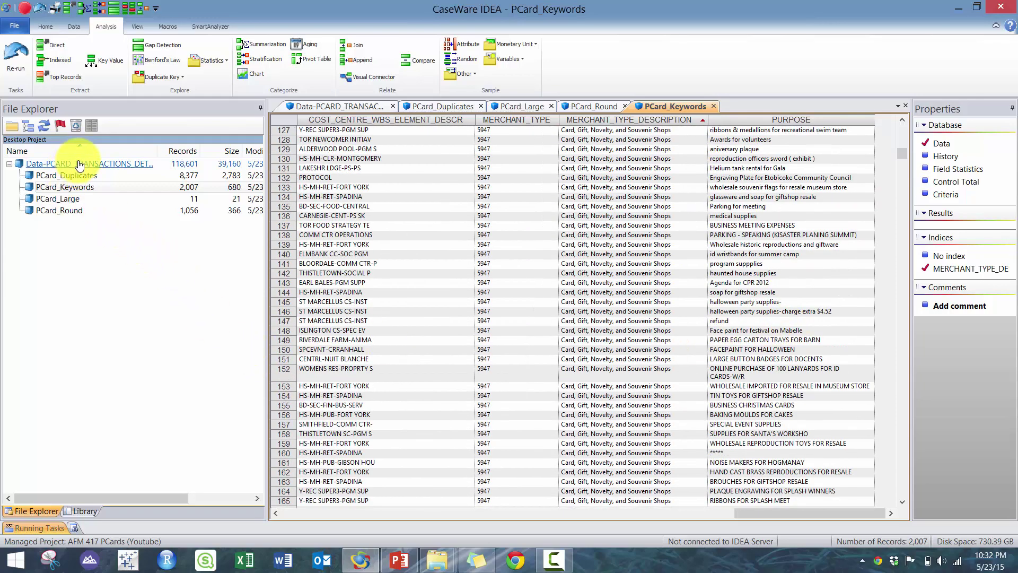
Reopen the Data-PCARD_TRANSACTIONS_DETAIL database and review the public-holiday and not-allowed merchant category procedures on the PowerPoint slide
double_click(80, 165)
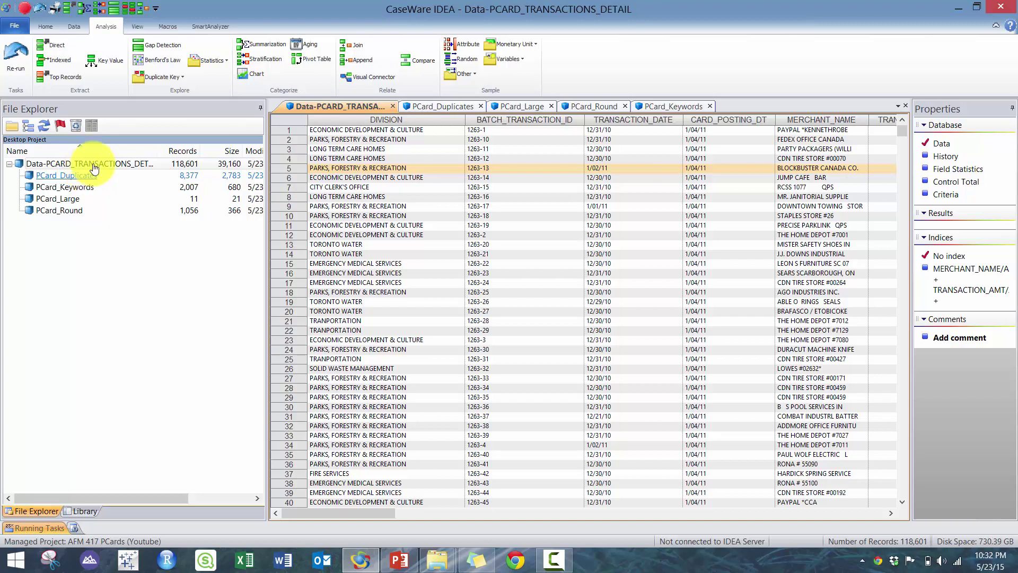
click(389, 556)
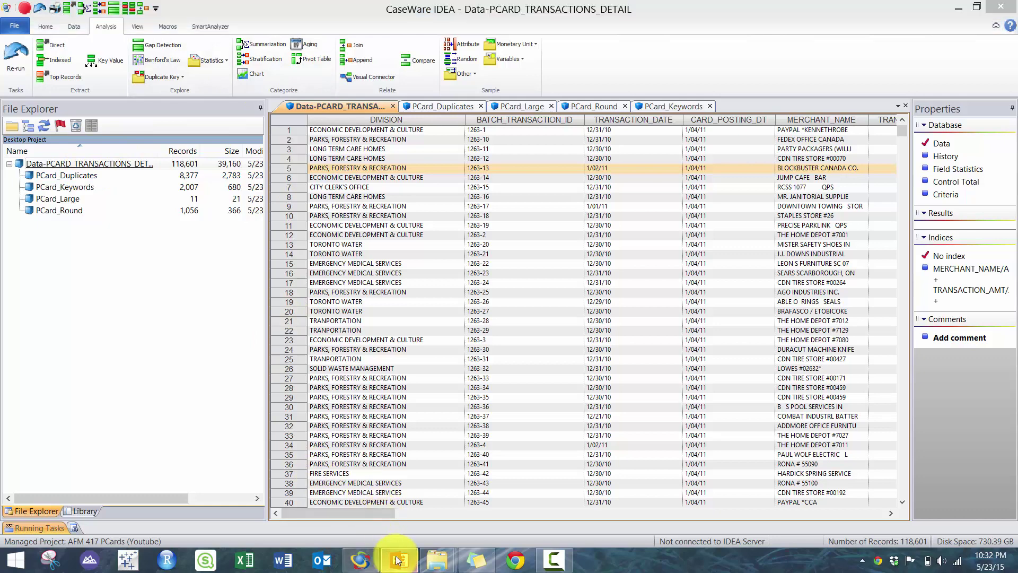
click(768, 302)
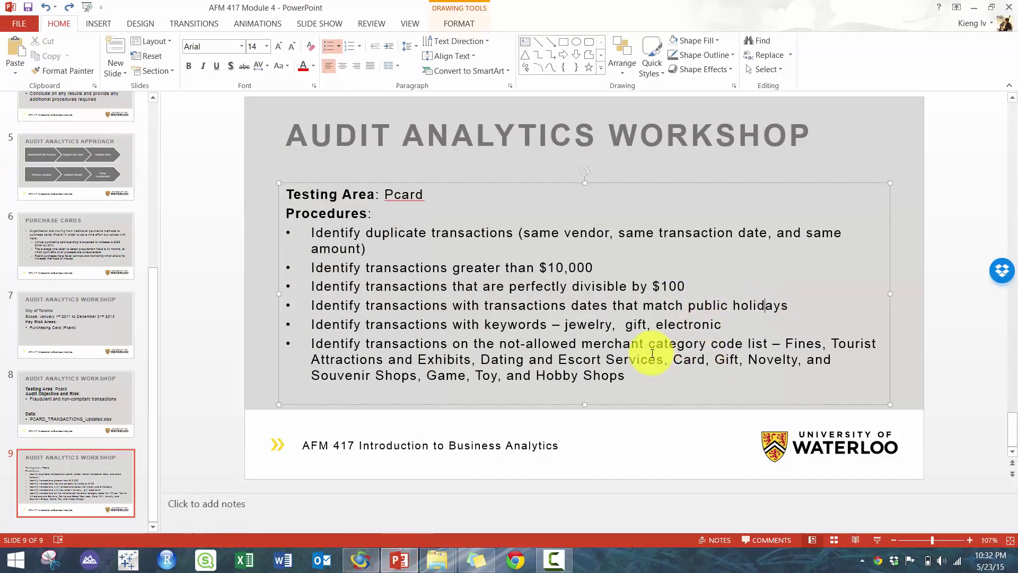
drag(626, 376, 398, 313)
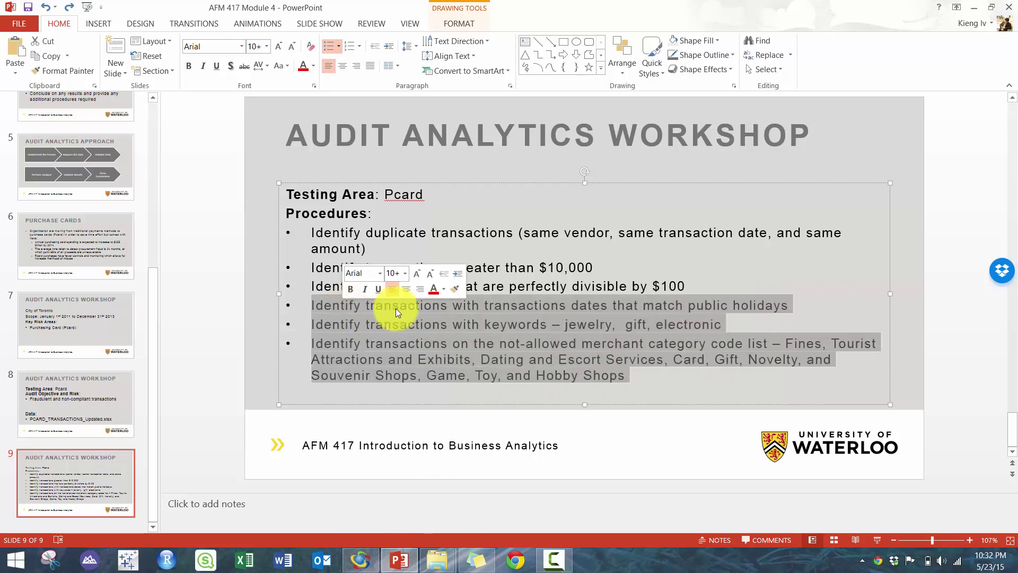
click(618, 297)
triple_click(617, 304)
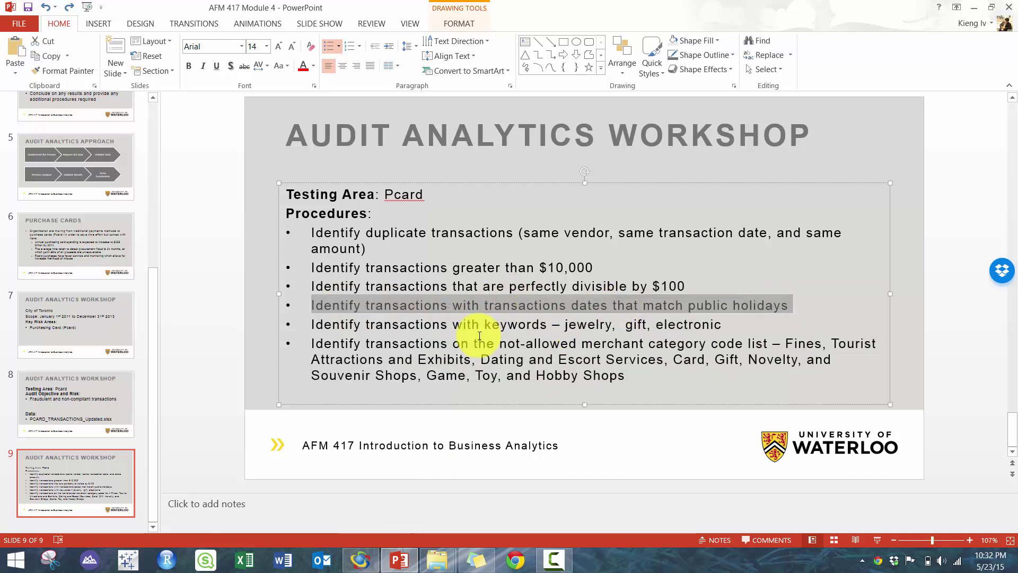
triple_click(548, 362)
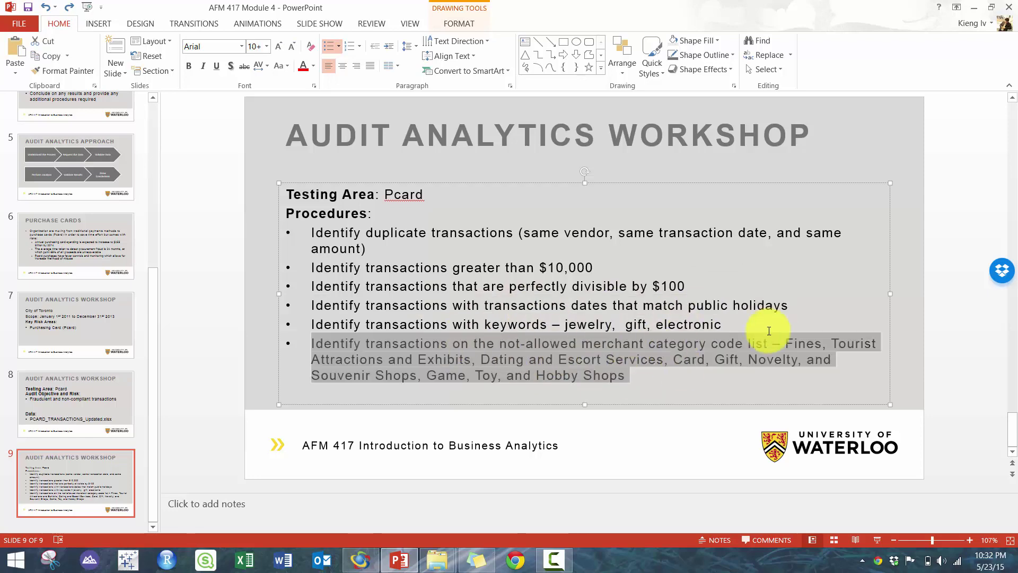
Switch to IDEA and sort Data-PCARD_TRANSACTIONS_DETAIL by MERCHANT_TYPE_DESCRIPTION in ascending order
click(398, 563)
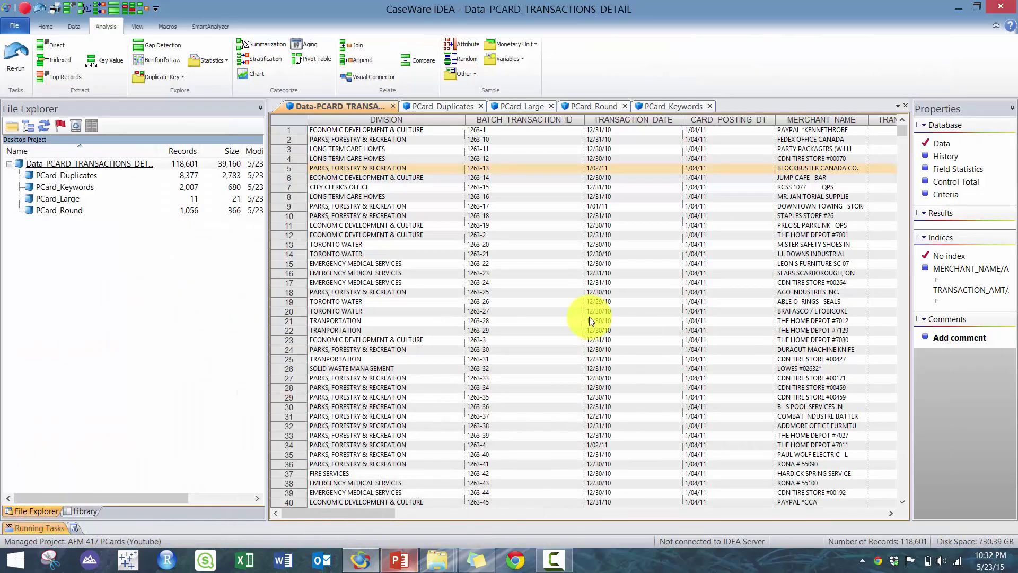
click(829, 132)
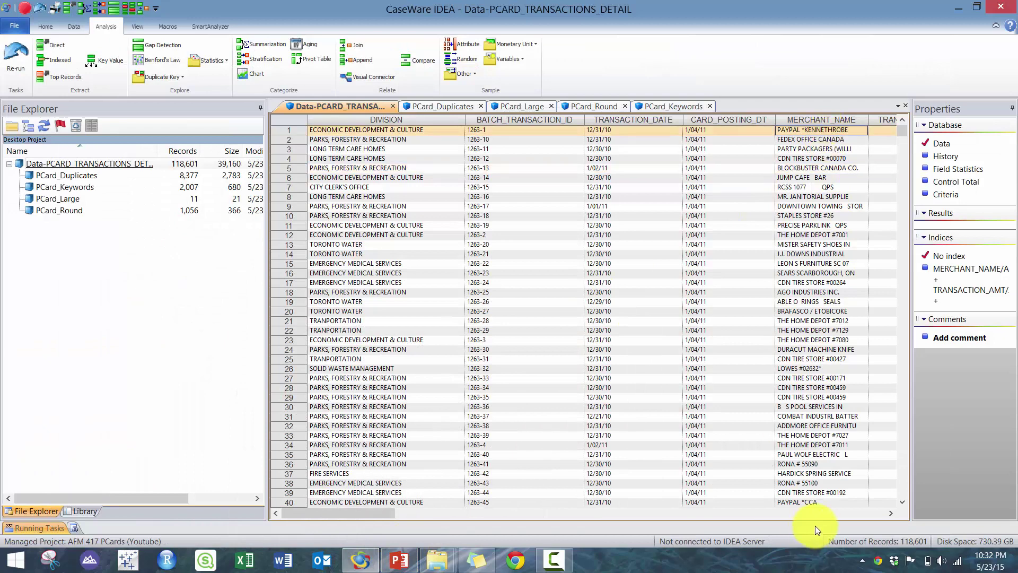
click(825, 510)
click(825, 511)
click(826, 512)
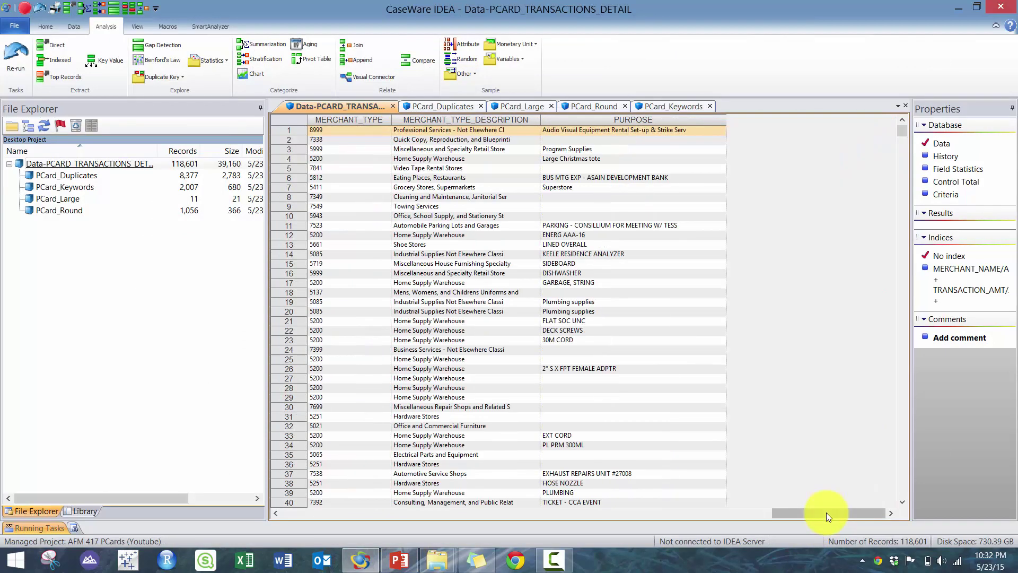
double_click(483, 126)
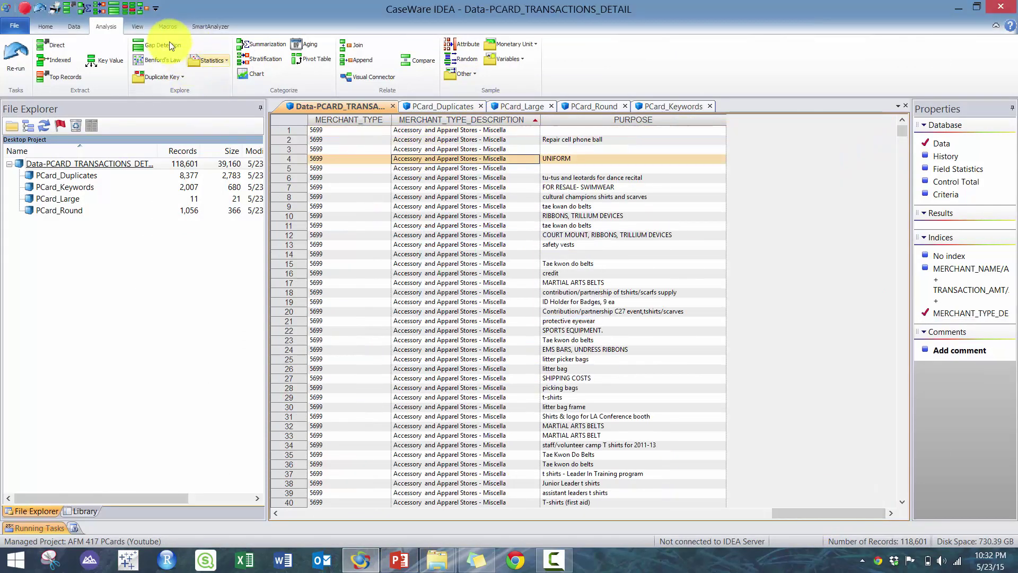
Start a desktop import in Microsoft Excel format with Disallowed Expenses.xlsx as the source file
click(74, 26)
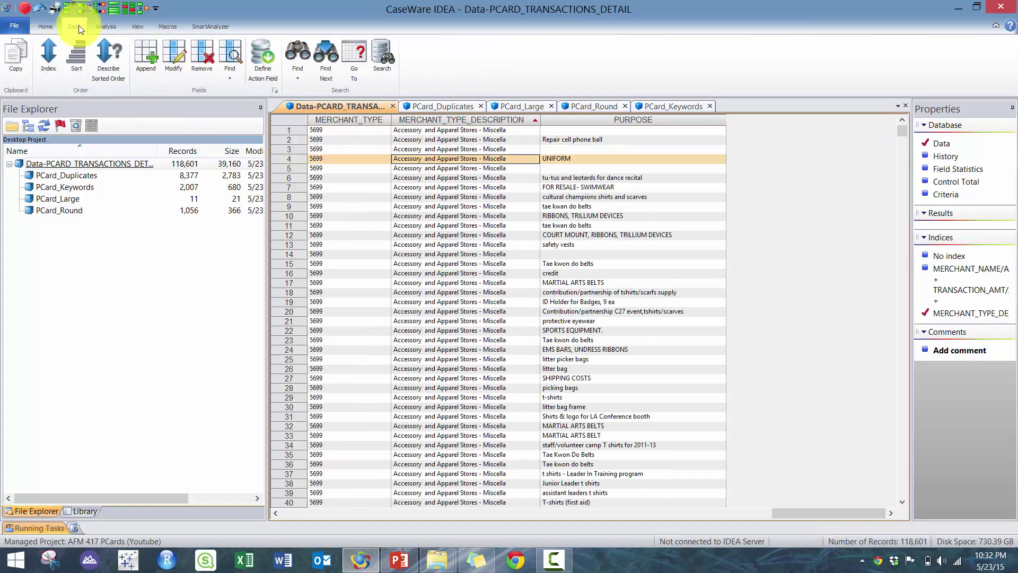
click(45, 27)
click(161, 56)
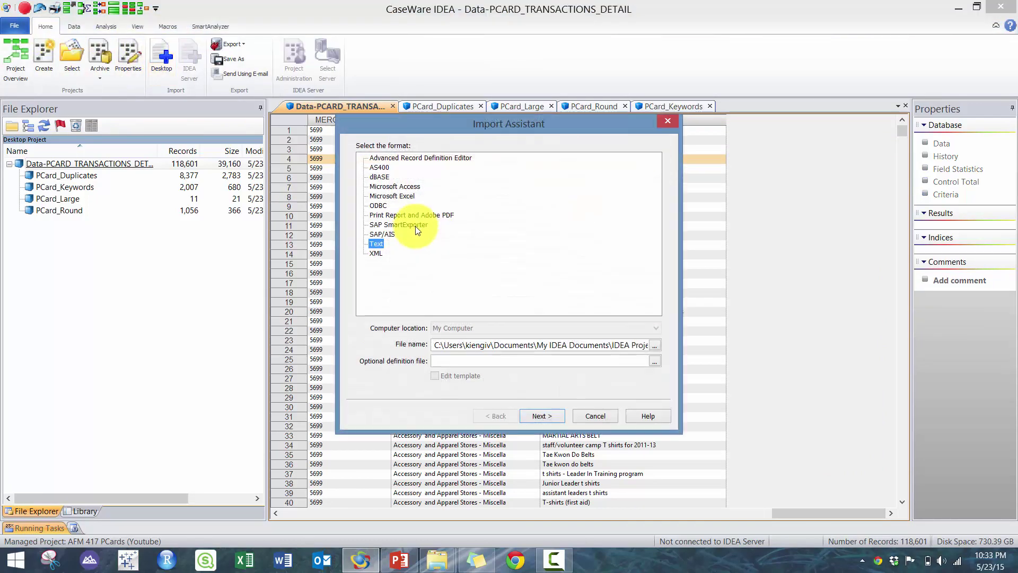
click(392, 195)
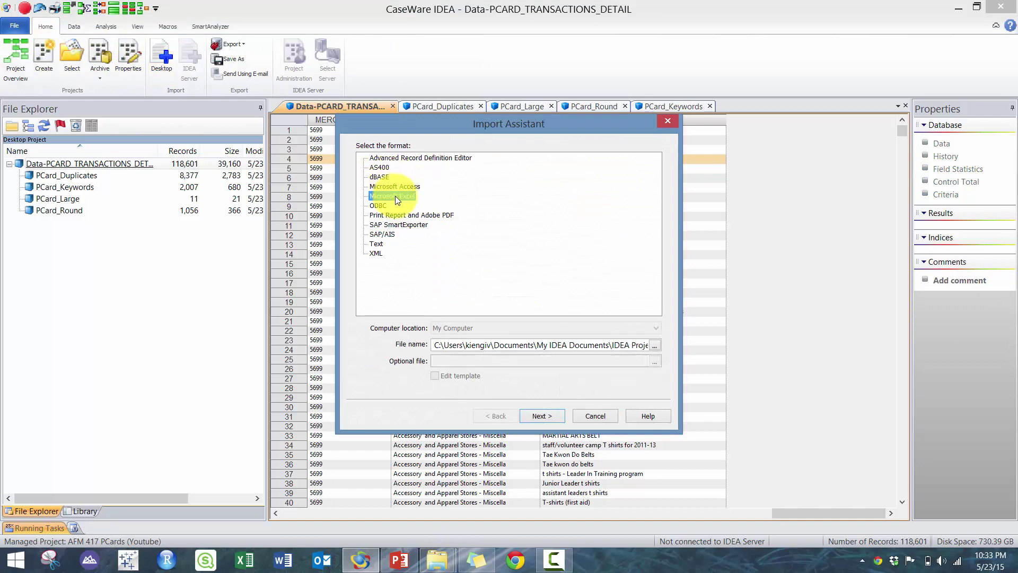
click(654, 345)
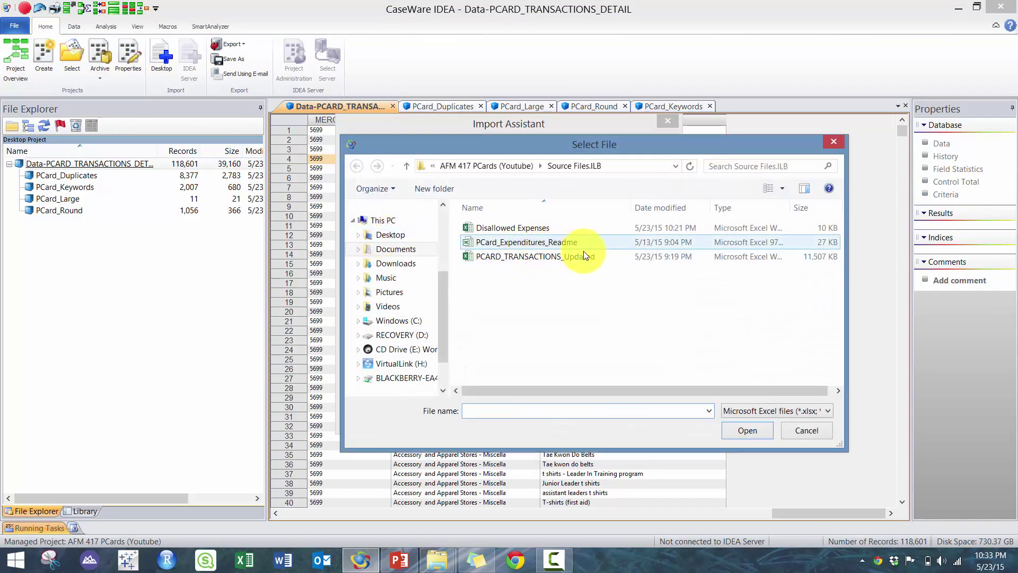
double_click(558, 227)
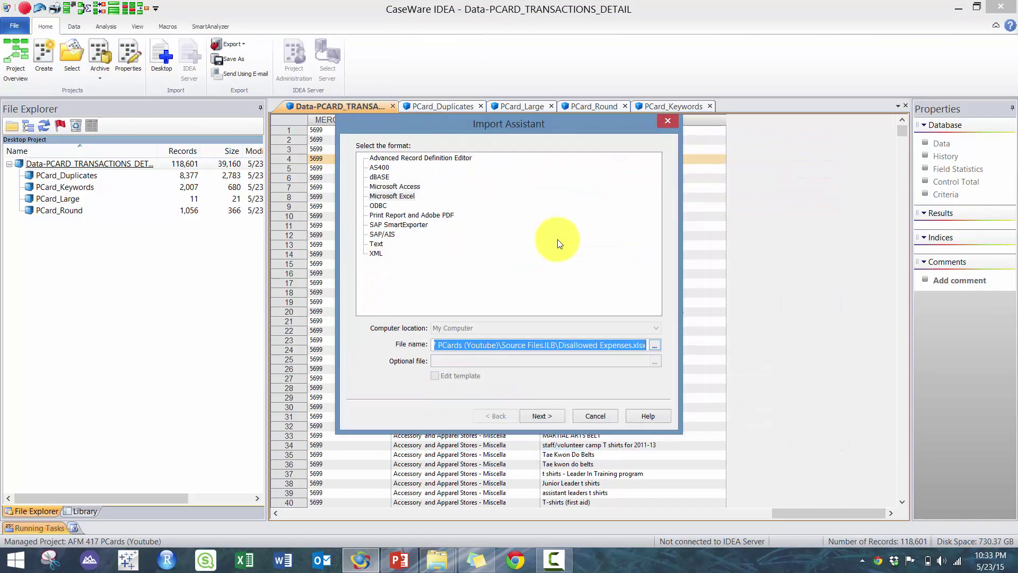
click(550, 417)
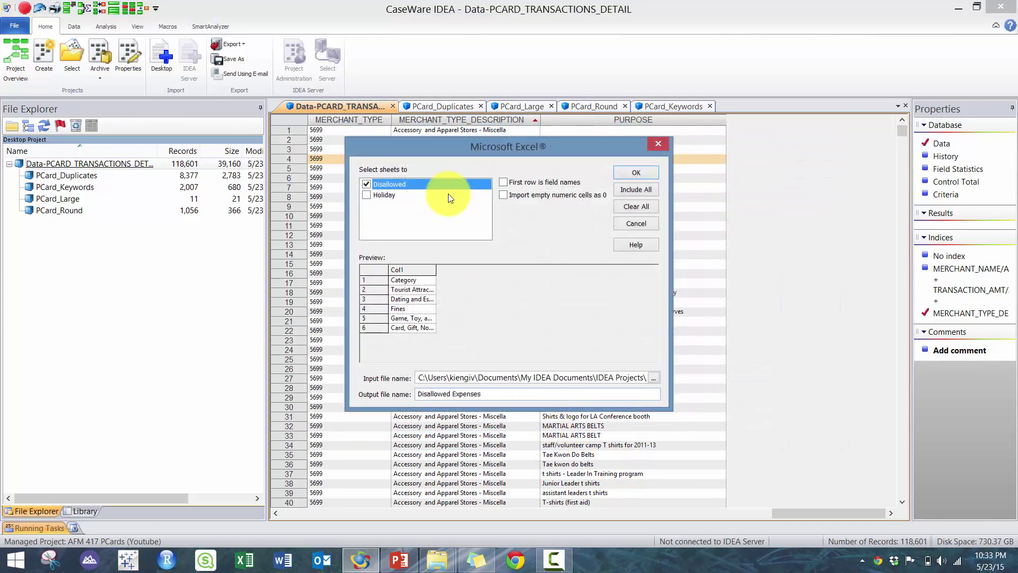
Import the Disallowed and Holiday sheets as NewData, with first-row field names and empty numeric cells as 0
click(503, 182)
click(504, 195)
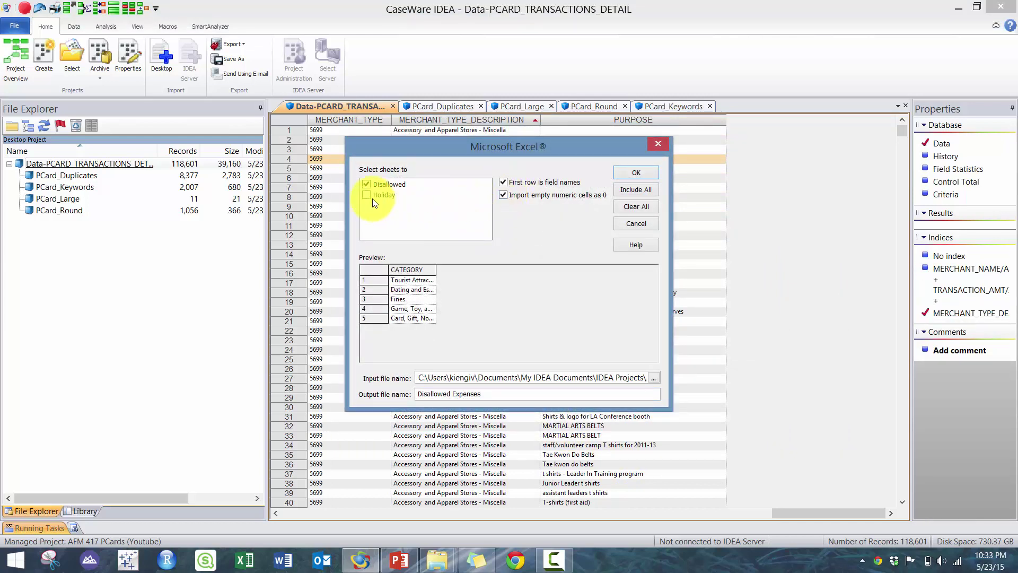
click(365, 196)
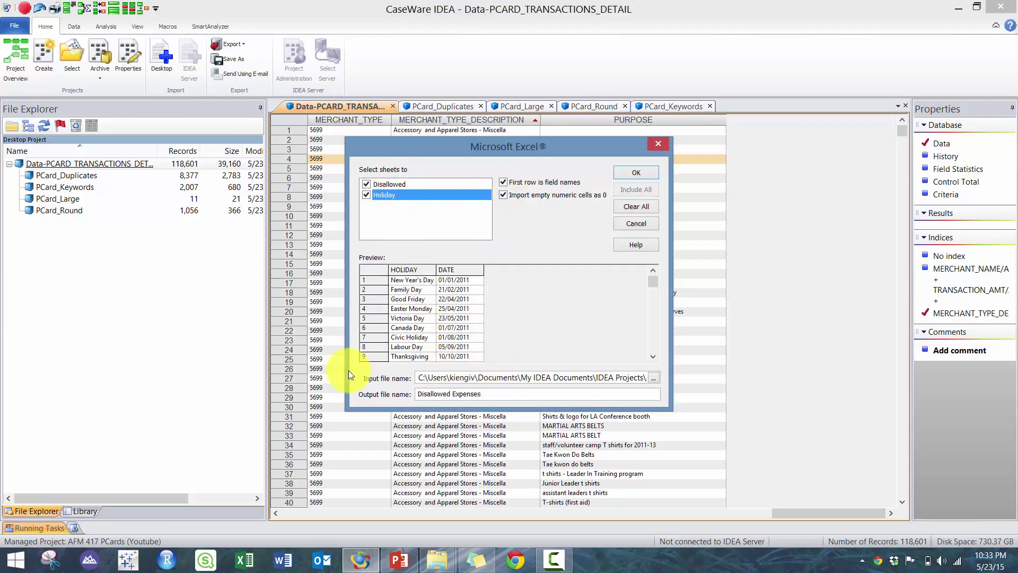
click(467, 392)
text(NewData)
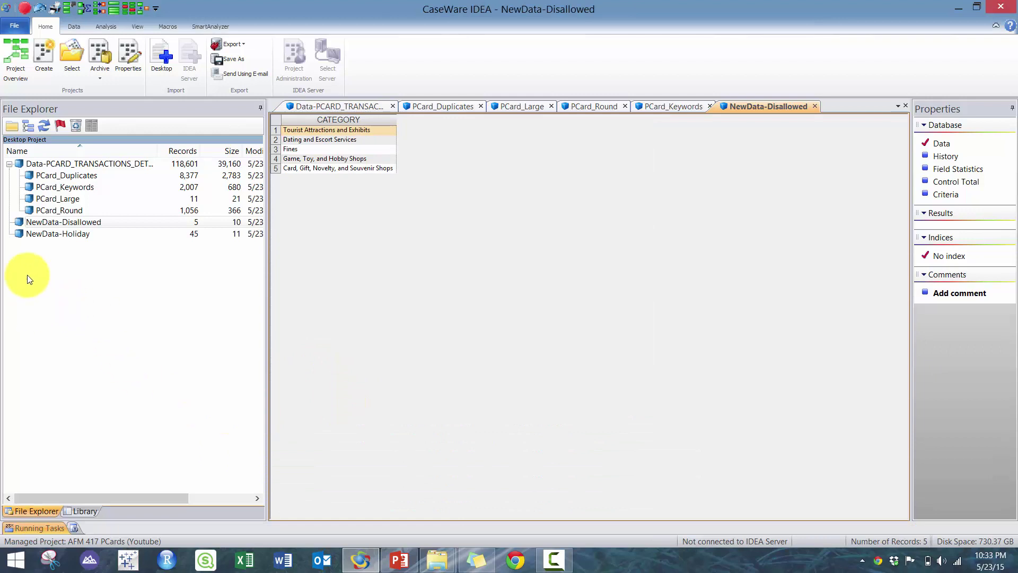
Start a join with Data-PCARD_TRANSACTIONS_DETAIL as the primary database and NewData-Holiday as the secondary database
double_click(83, 168)
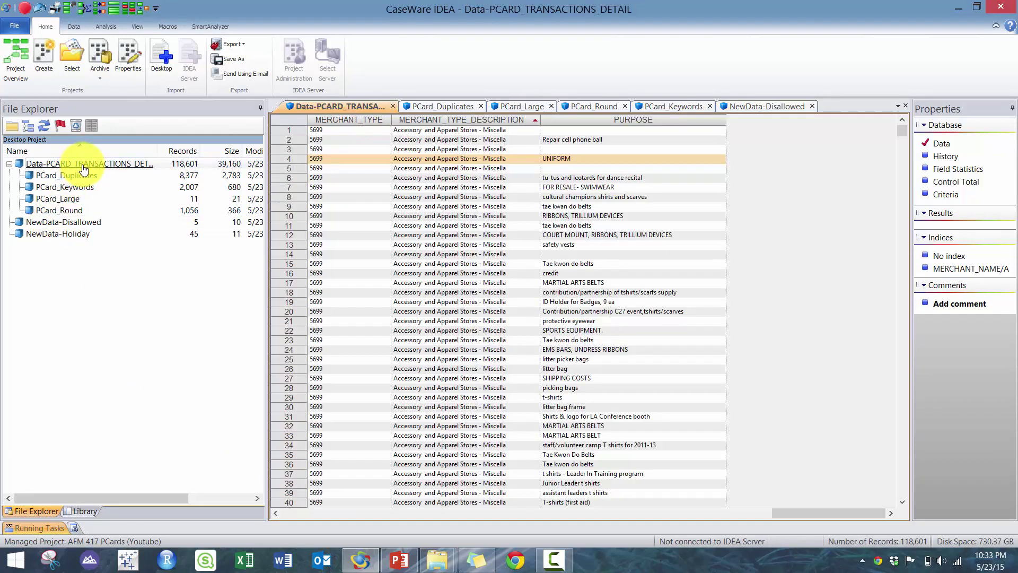
click(106, 26)
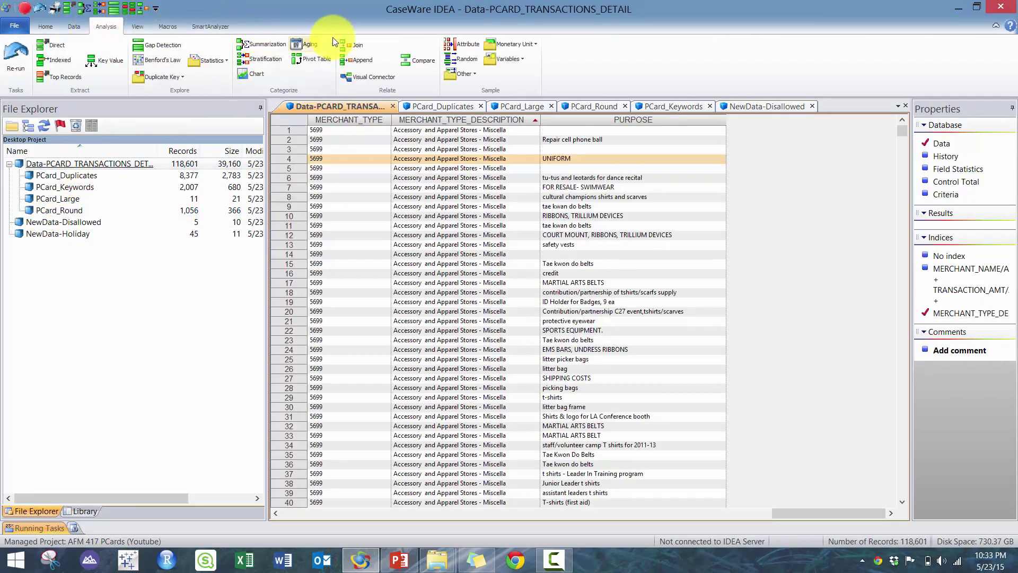
click(354, 44)
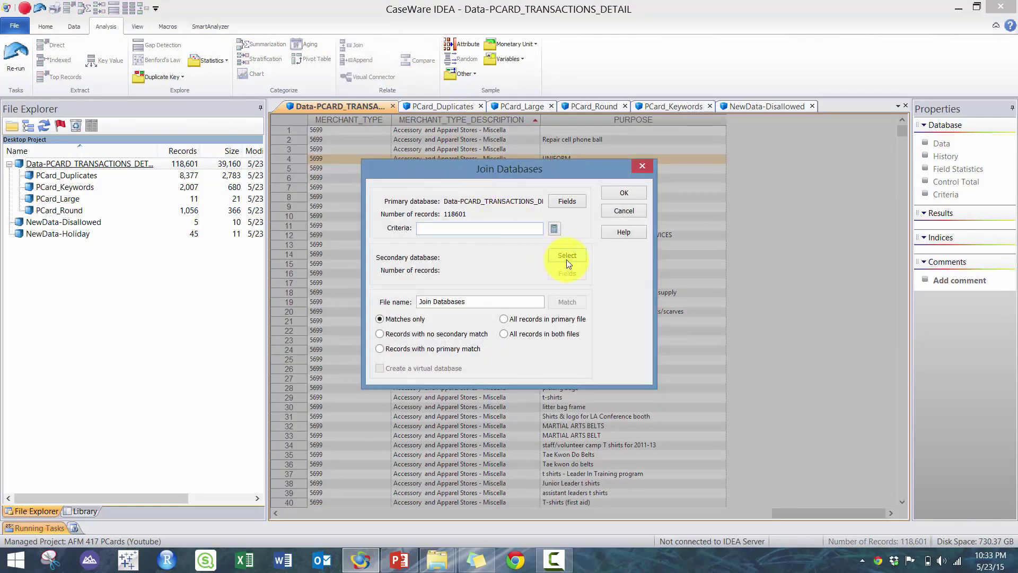
click(567, 256)
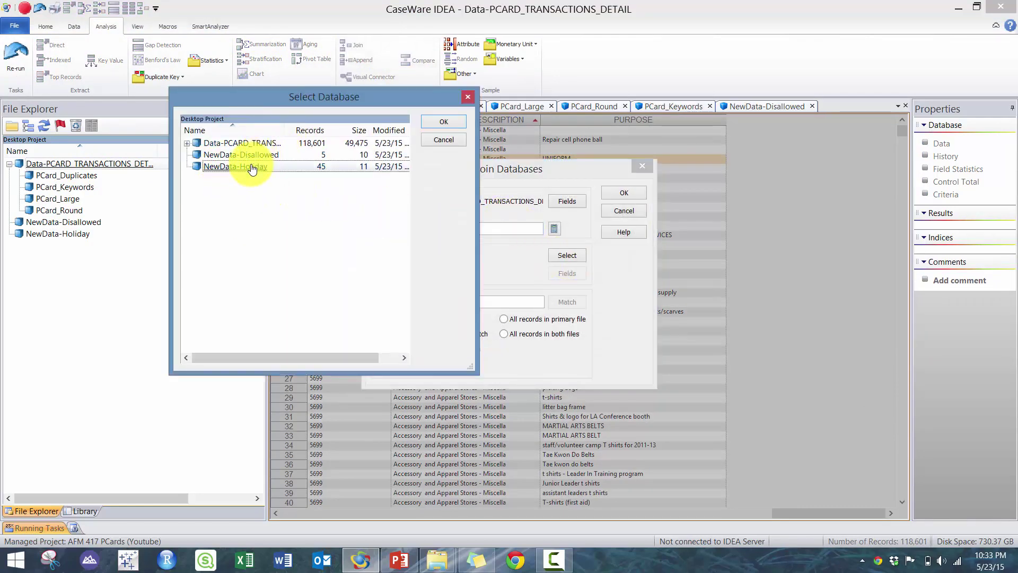
double_click(250, 166)
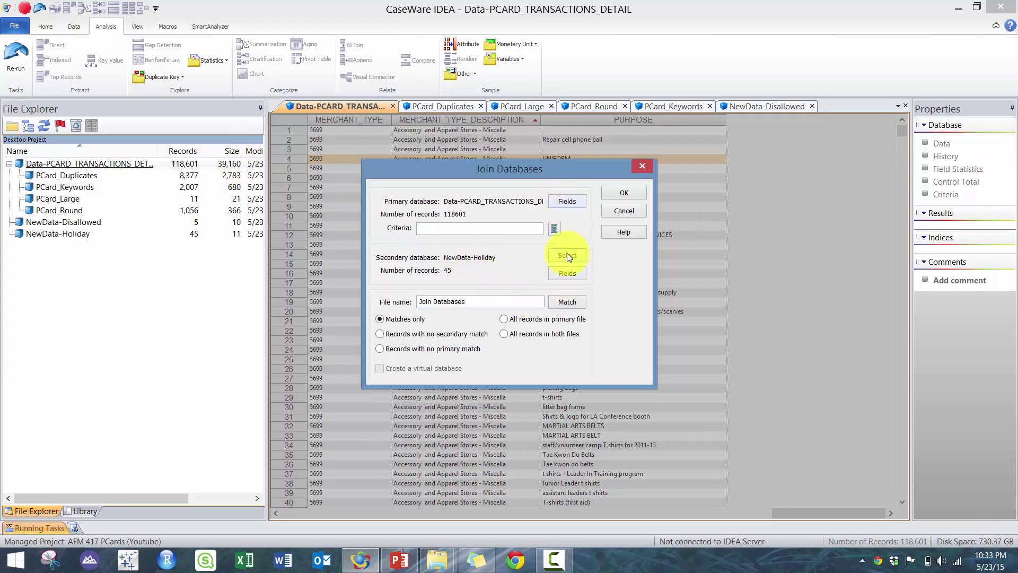
Match the primary TRANSACTION_DATE field in ascending order to the secondary DATE field
click(565, 300)
click(390, 220)
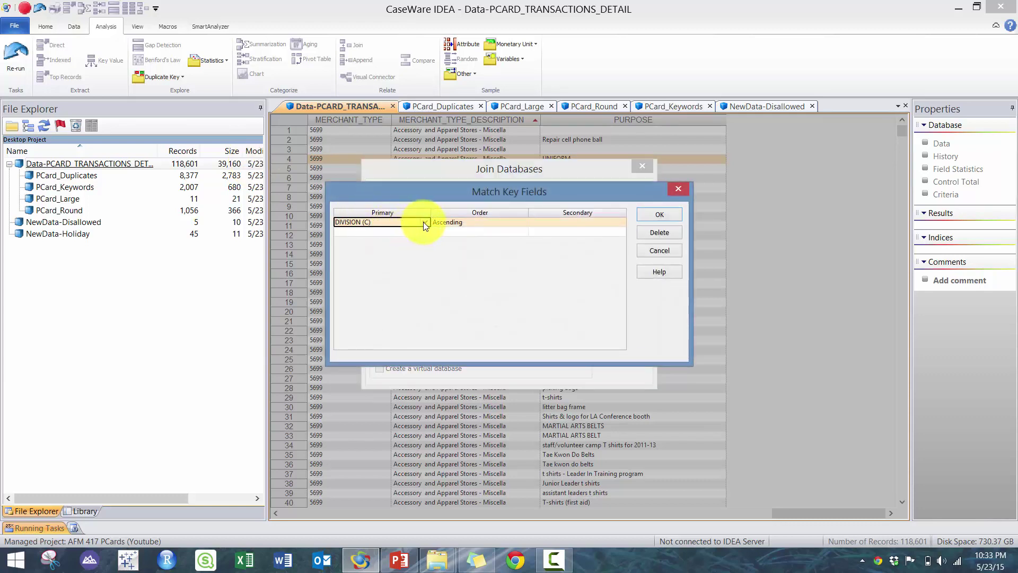
click(424, 222)
click(371, 235)
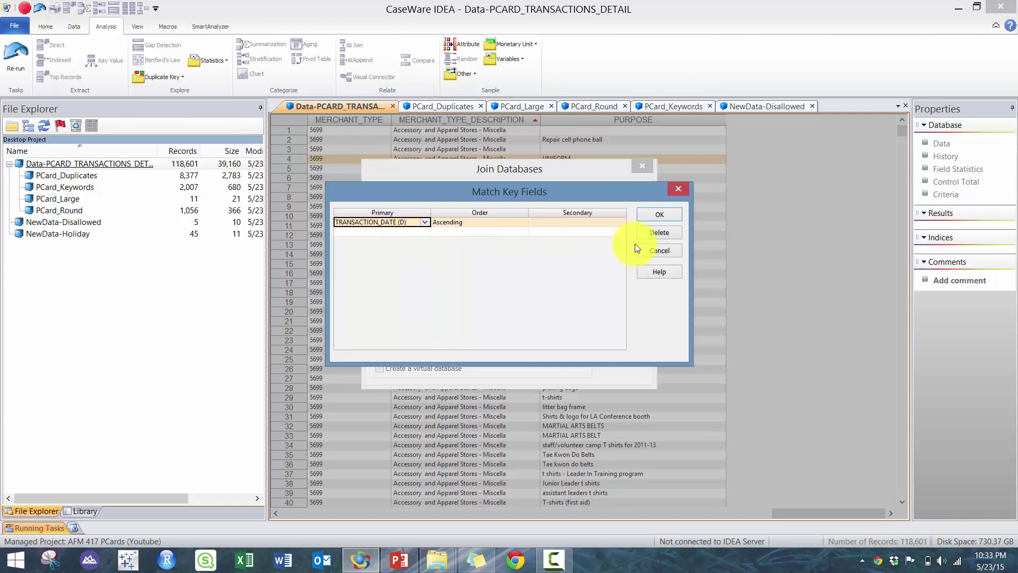
click(609, 222)
click(619, 223)
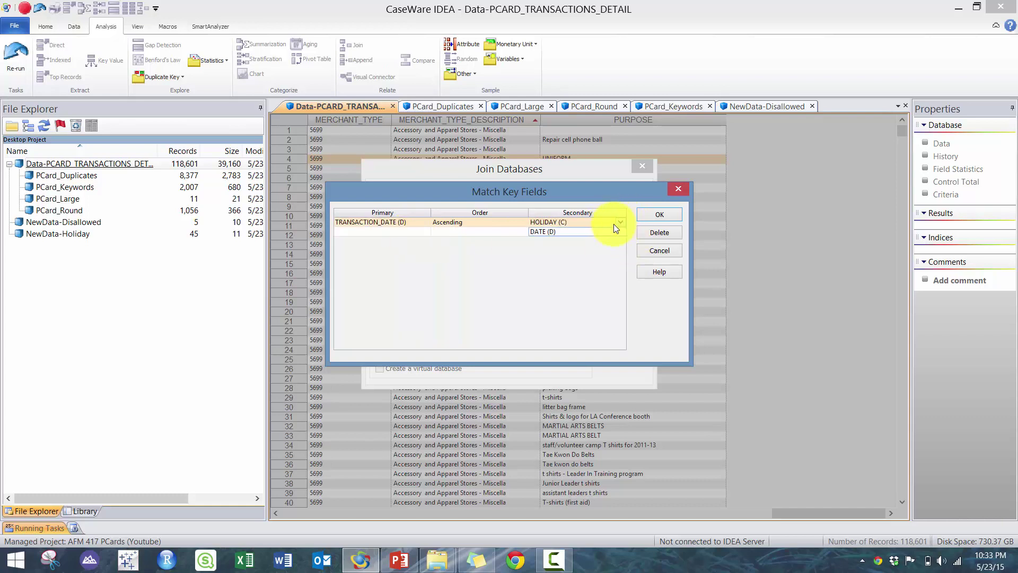
click(582, 230)
click(660, 212)
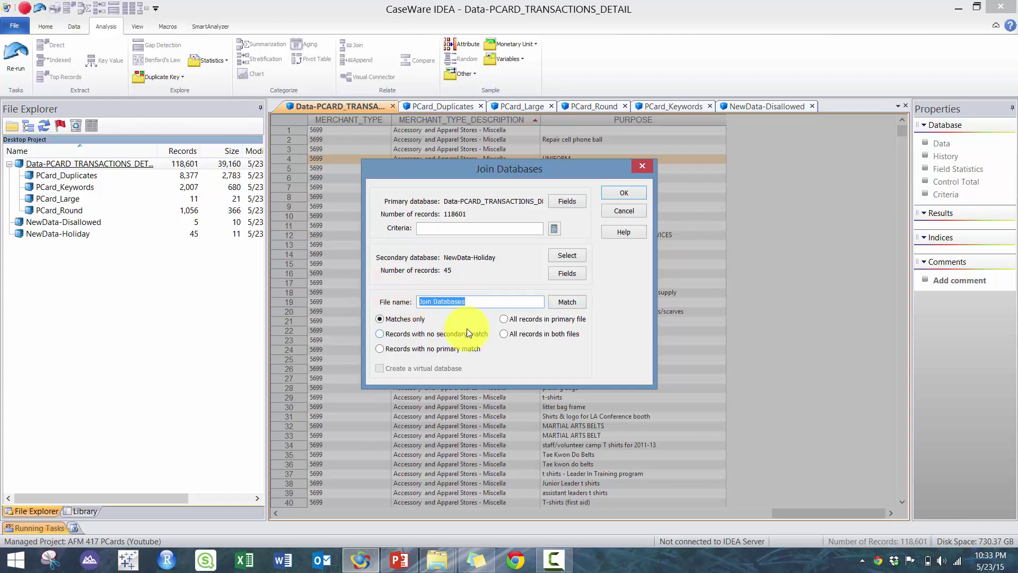
Name the output PCard_Holiday, include only the HOLIDAY field from the secondary database, run the matches-only join and check its records
text(PCard_Holiday)
click(575, 278)
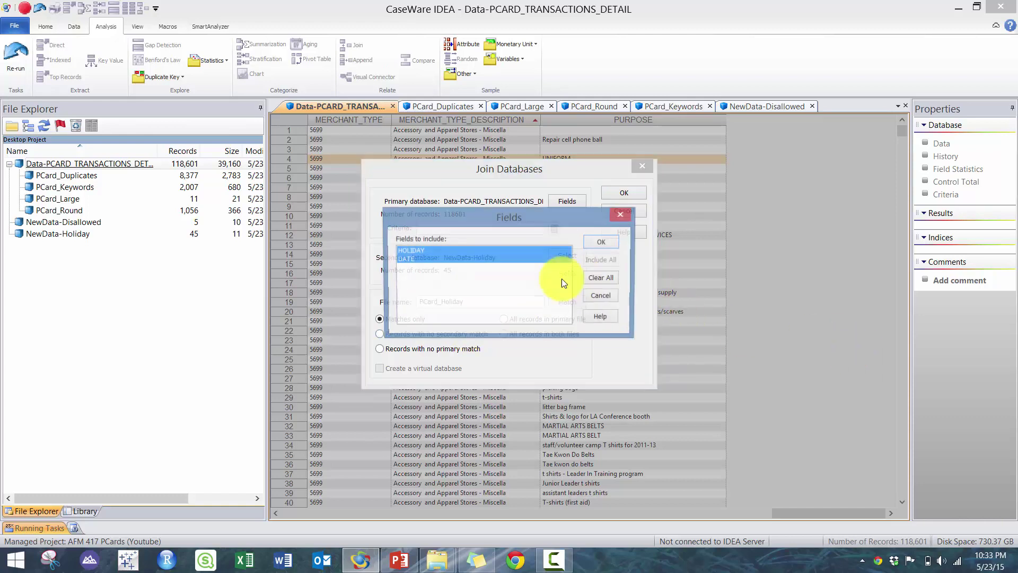
click(514, 253)
click(511, 251)
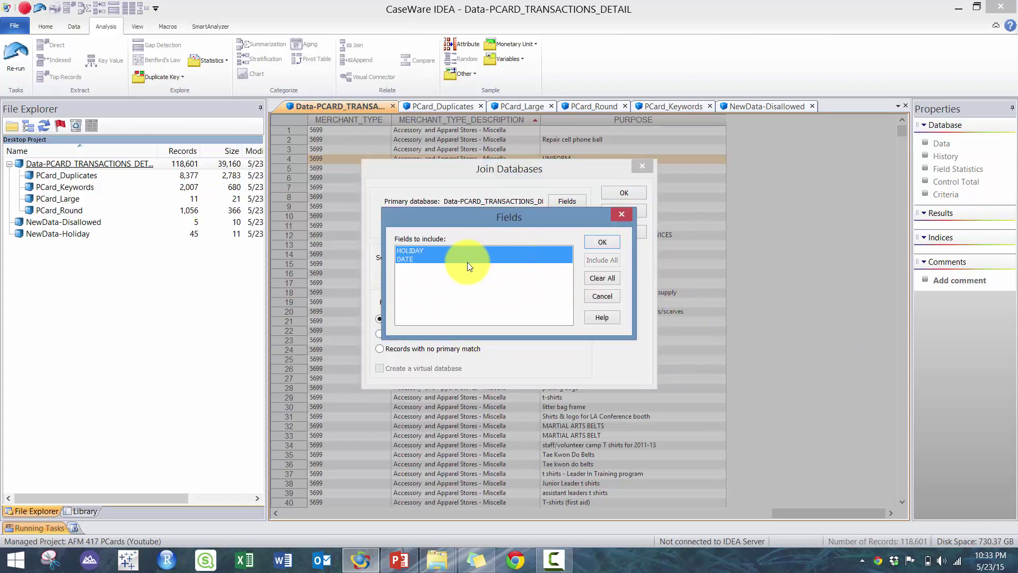
click(467, 260)
click(599, 243)
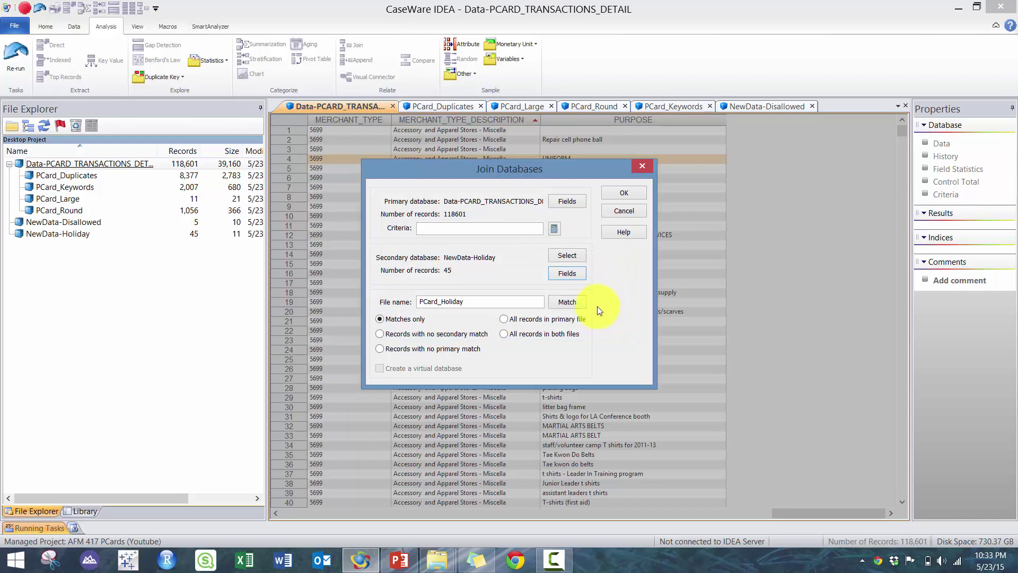
click(620, 194)
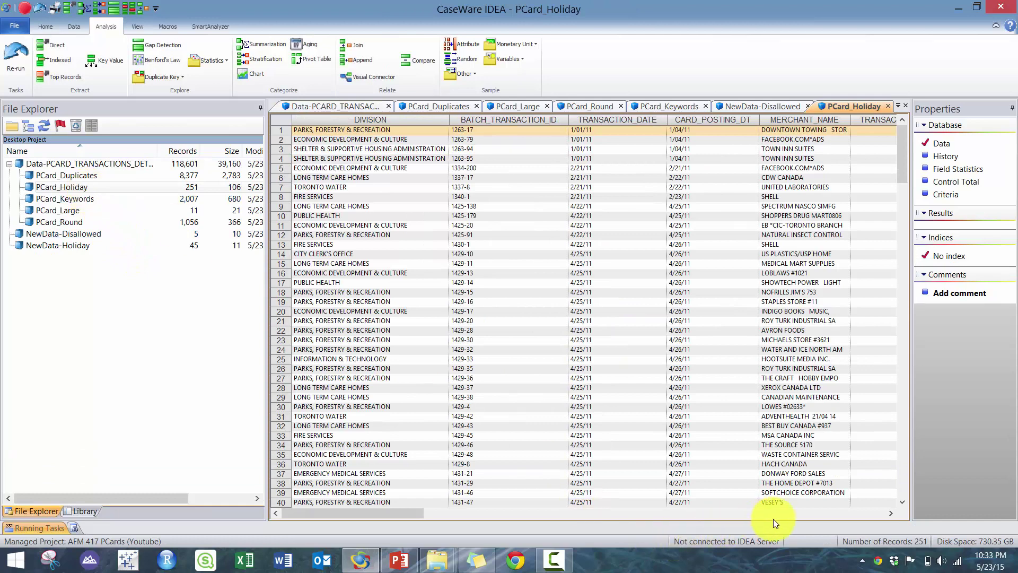
click(799, 514)
click(801, 515)
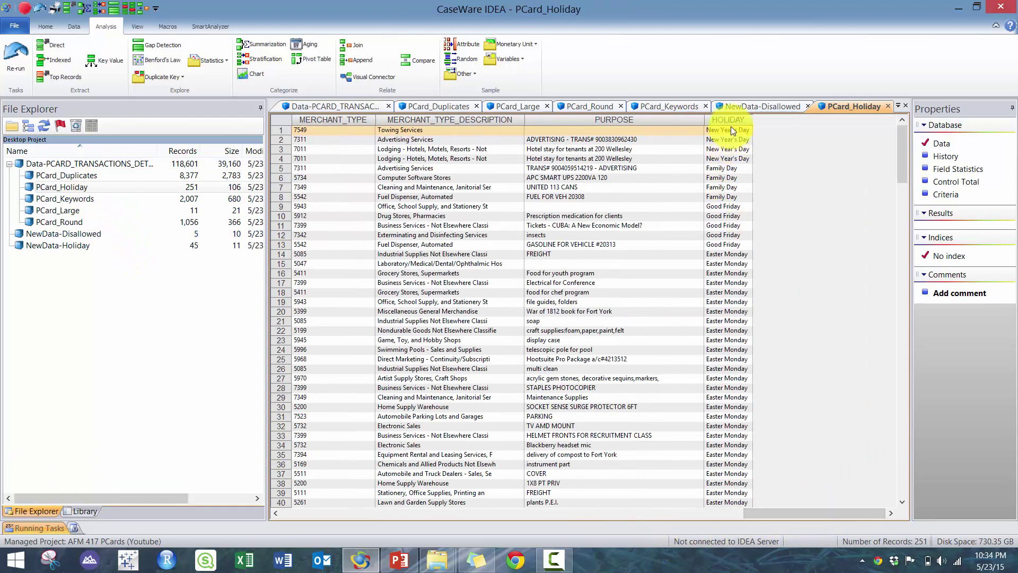
click(323, 512)
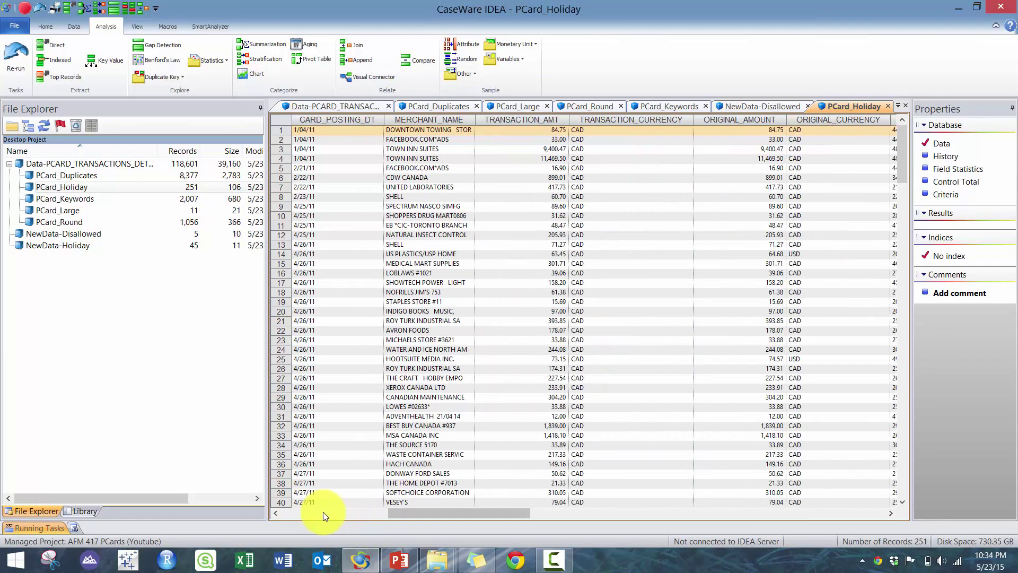
click(323, 512)
Return to Data-PCARD_TRANSACTIONS_DETAIL and start a join with NewData-Disallowed as the secondary database
double_click(75, 163)
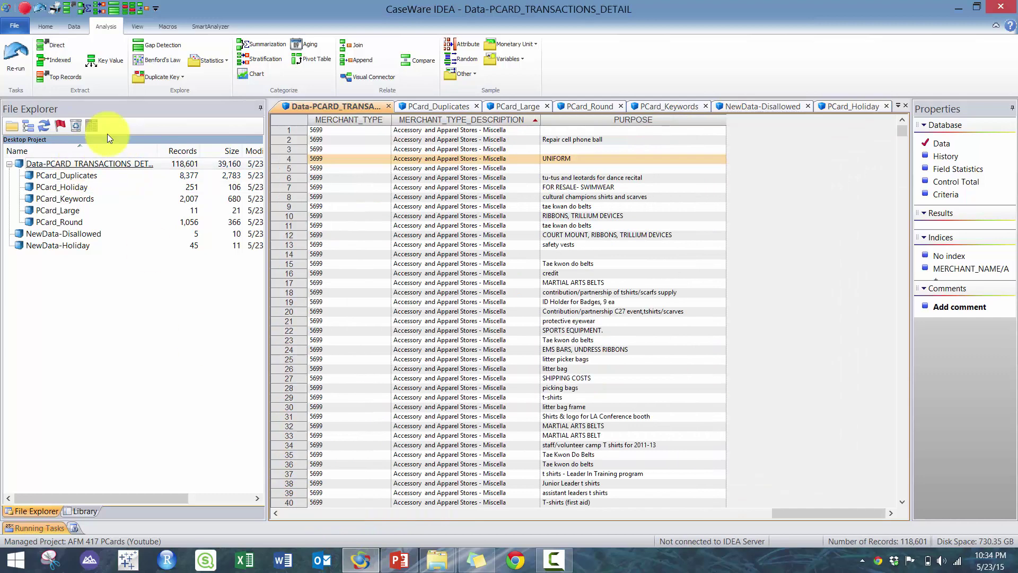
click(345, 43)
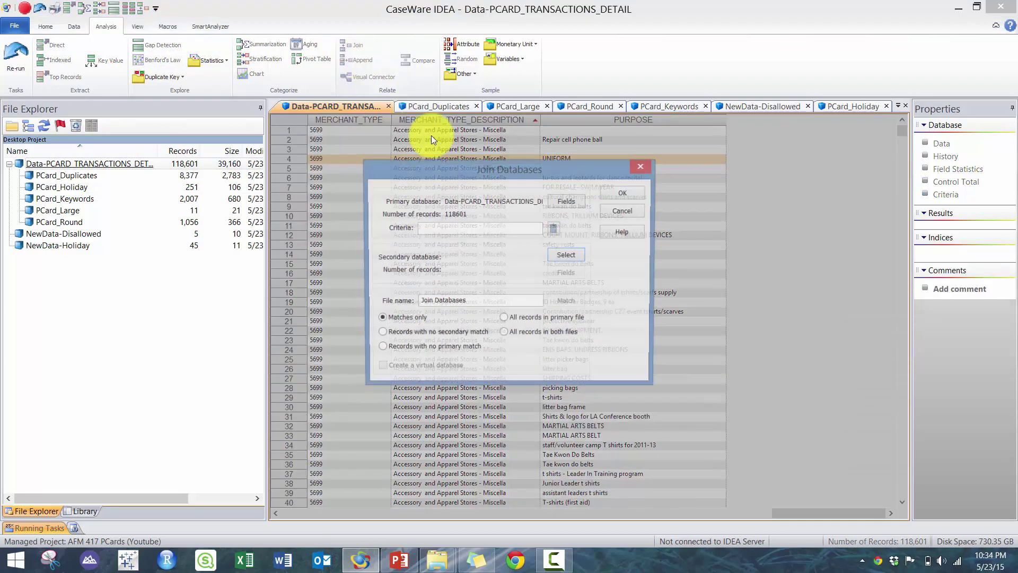
click(568, 255)
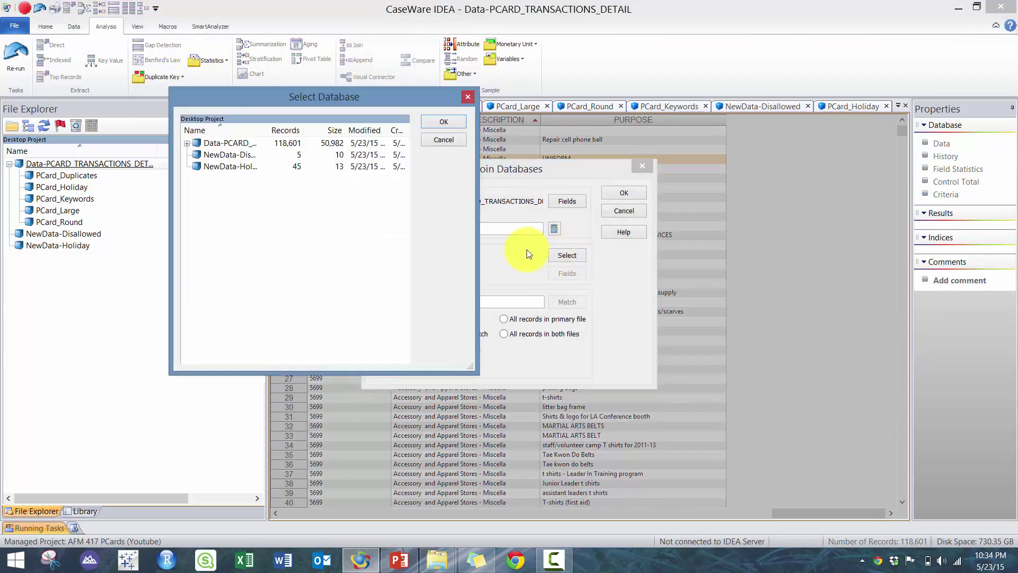
drag(260, 129, 318, 132)
double_click(278, 154)
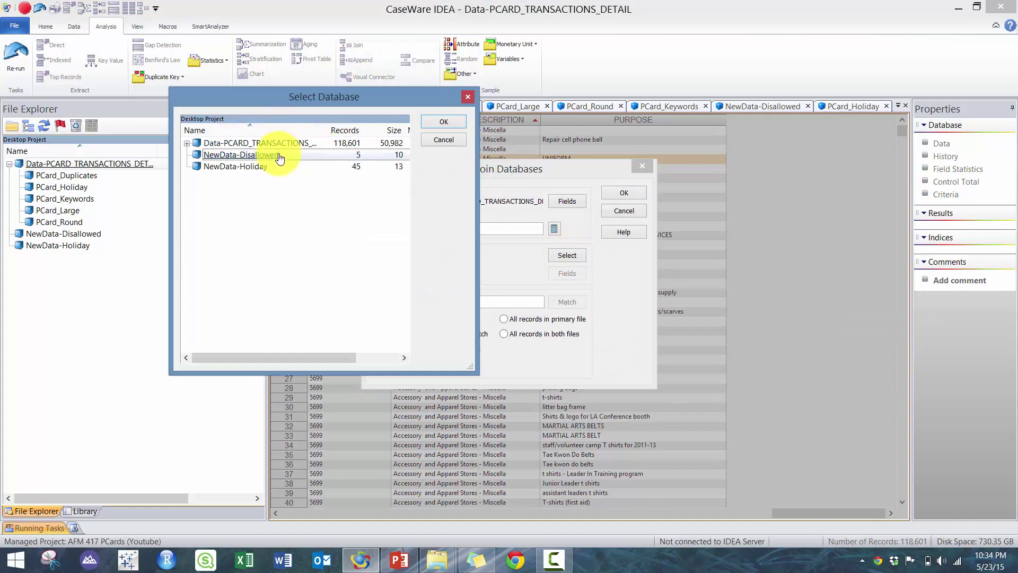
Match the primary MERCHANT_TYPE_DESCRIPTION field in ascending order to the secondary CATEGORY field
click(565, 301)
click(398, 223)
click(426, 222)
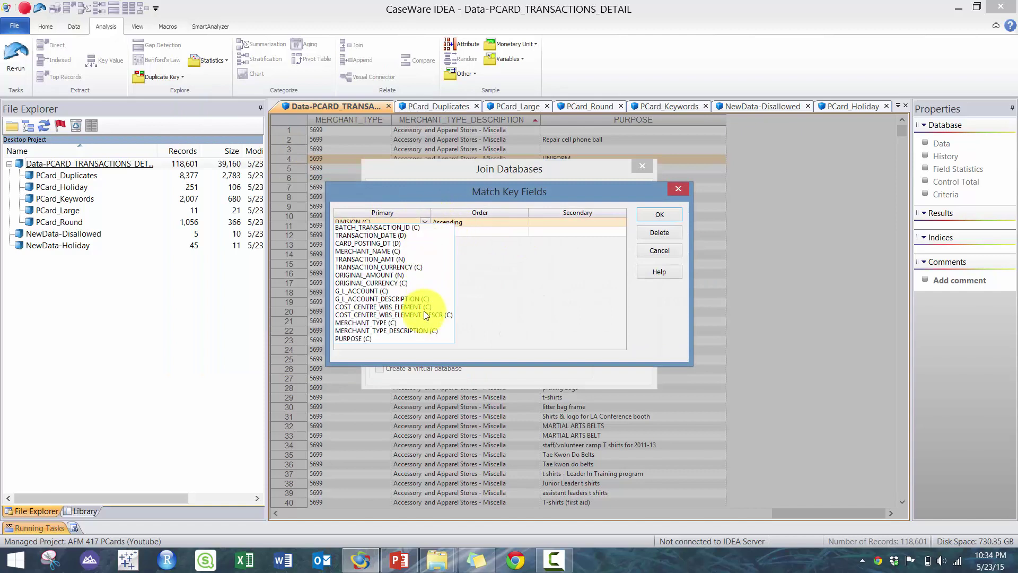
click(416, 331)
click(578, 223)
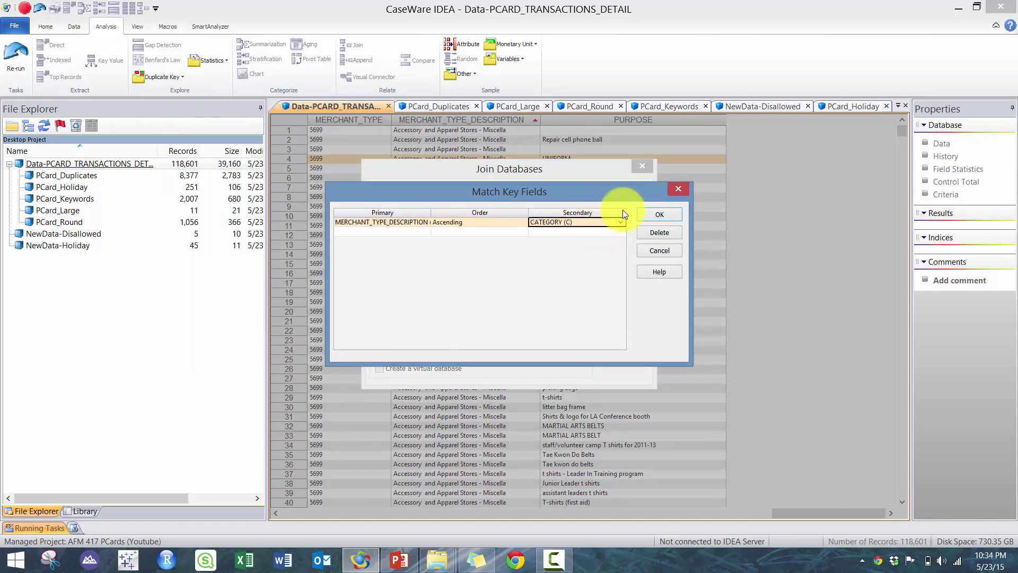
click(645, 217)
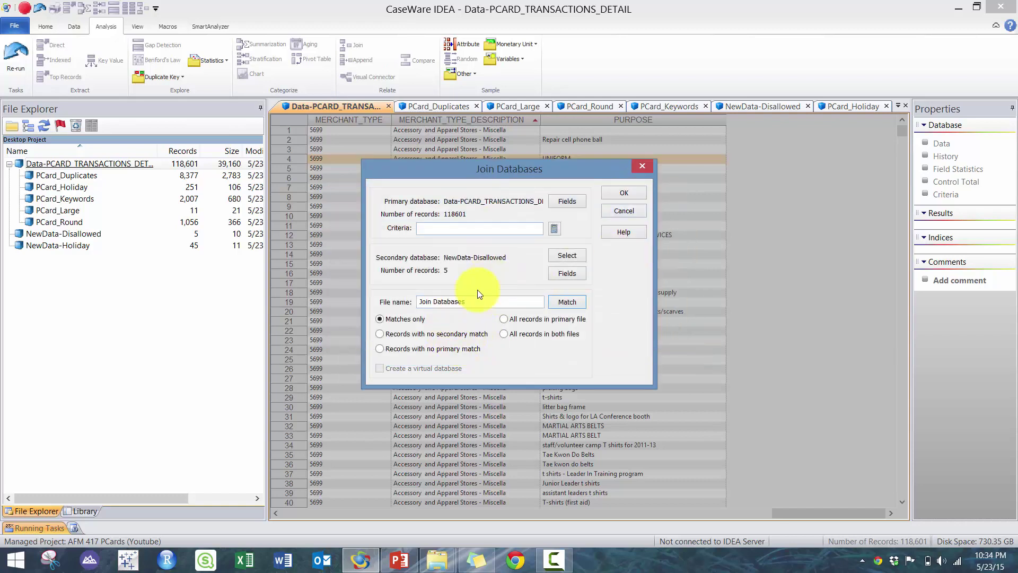
Name the output file PCard_Disallowed and run the matches-only join
double_click(452, 301)
text(PCard_)
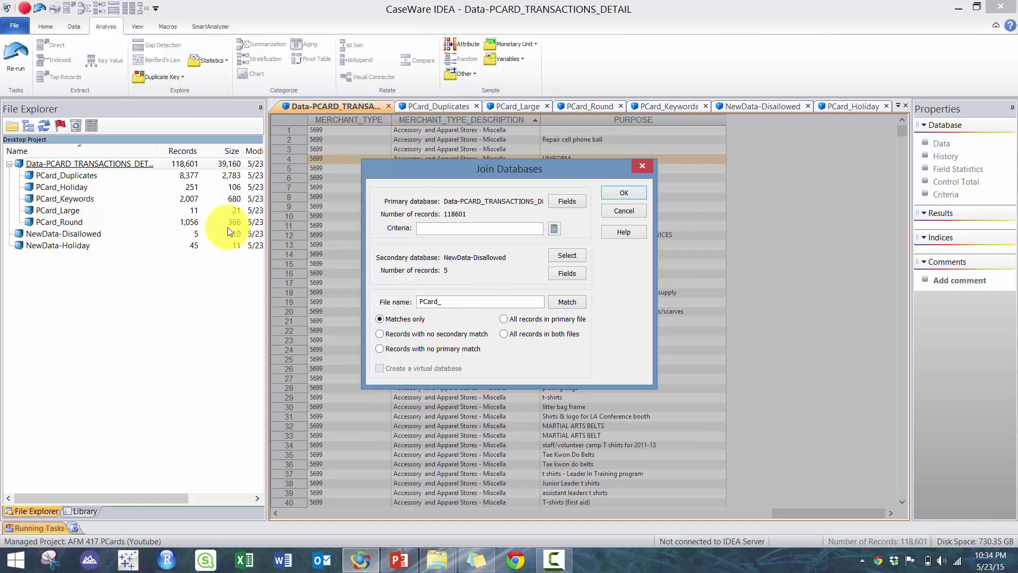
text(Disallowed)
key(Return)
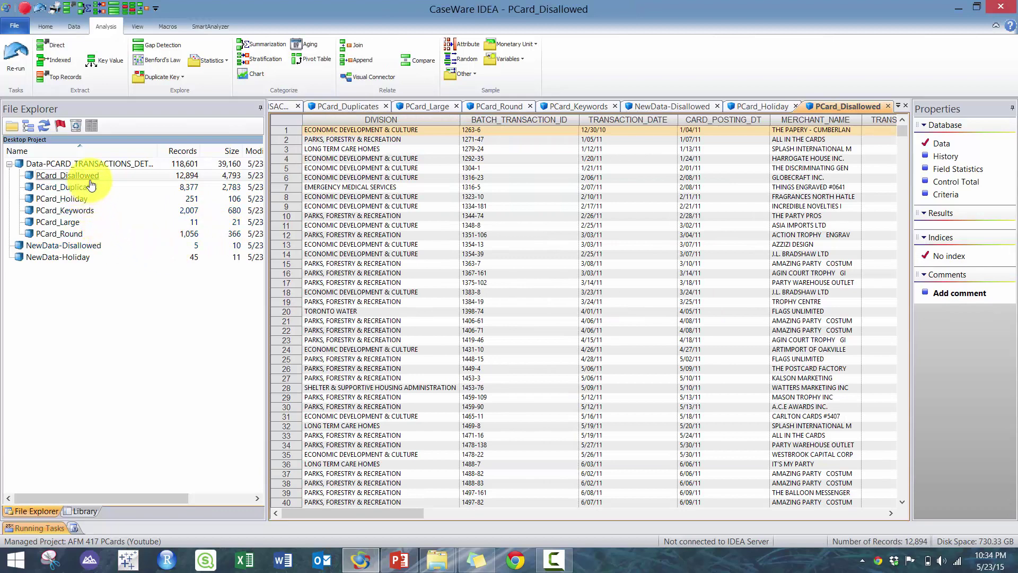
click(86, 192)
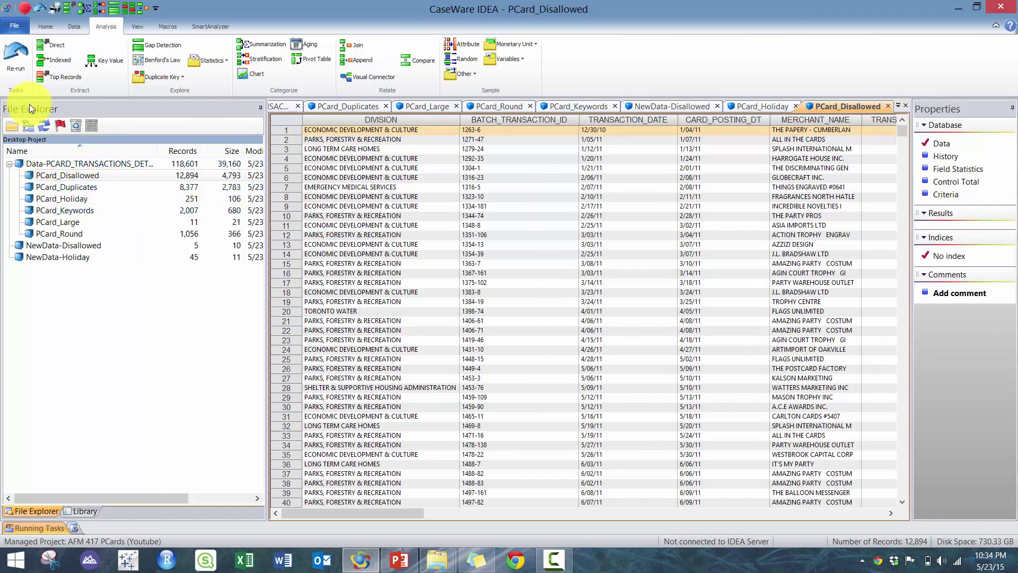
Review the result databases PCard_Disallowed, PCard_Duplicates, PCard_Holiday, PCard_Keywords, PCard_Large and PCard_Round one after another
double_click(100, 164)
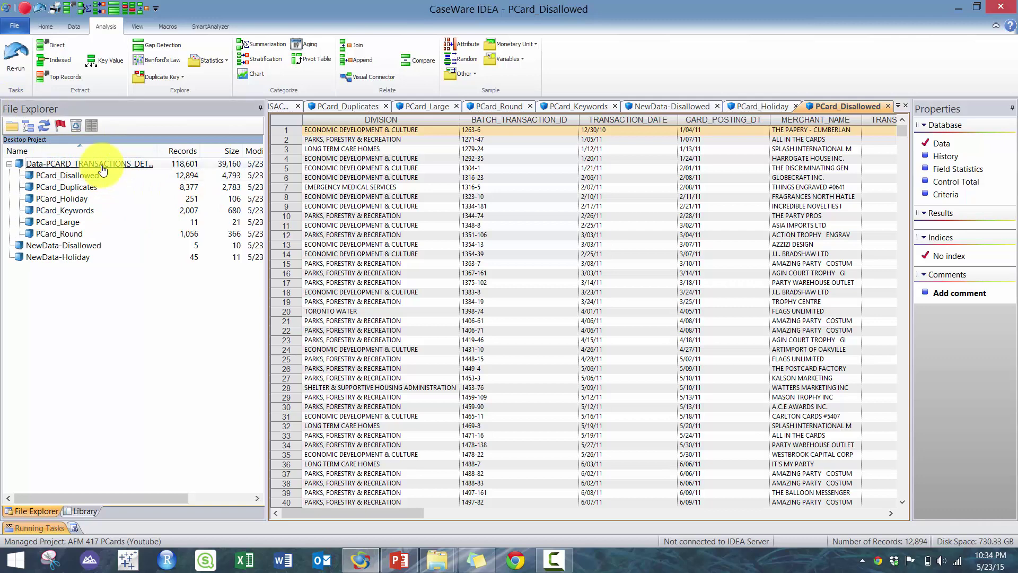
double_click(88, 177)
double_click(84, 188)
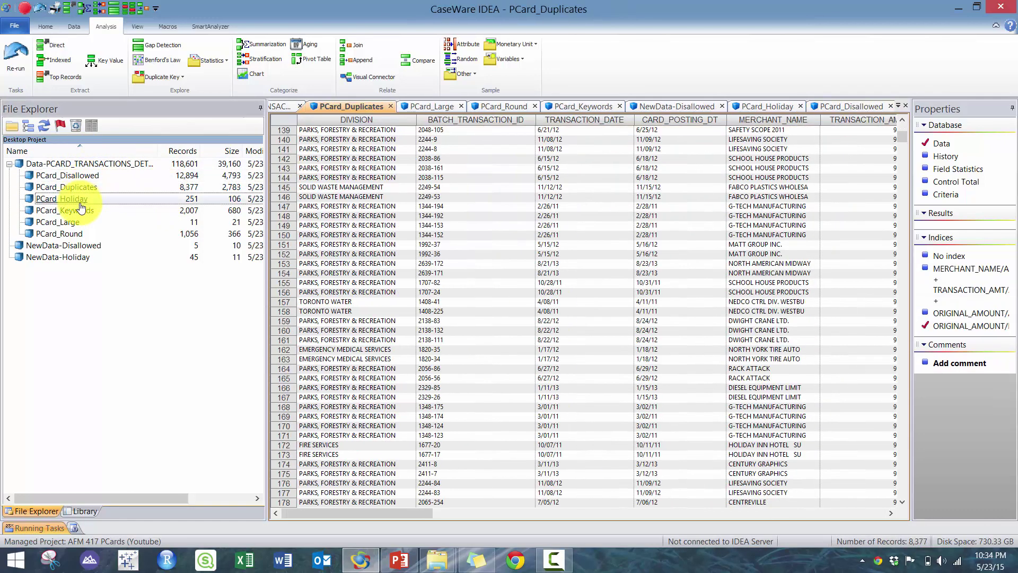
double_click(66, 199)
double_click(65, 211)
double_click(65, 225)
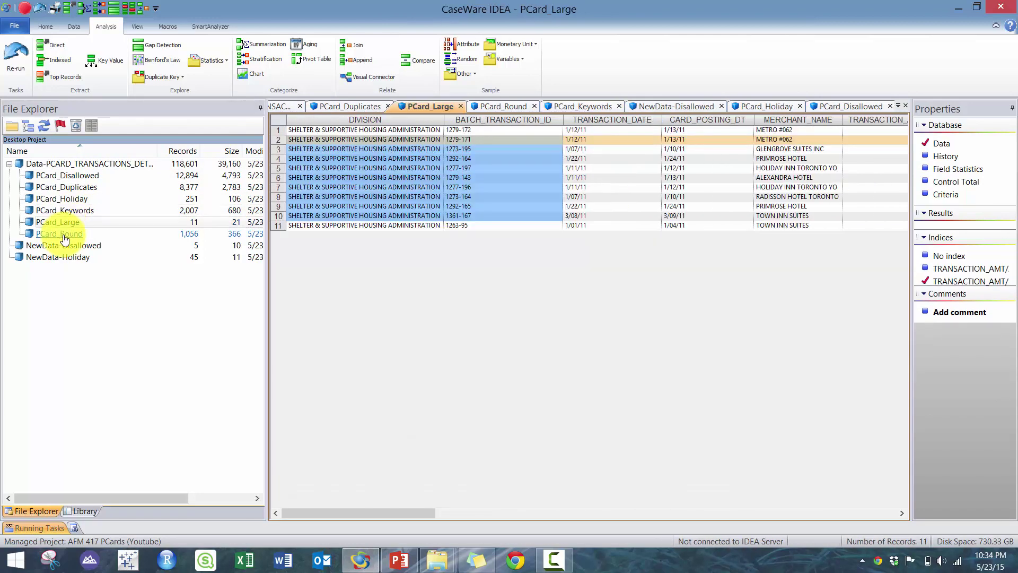
double_click(62, 235)
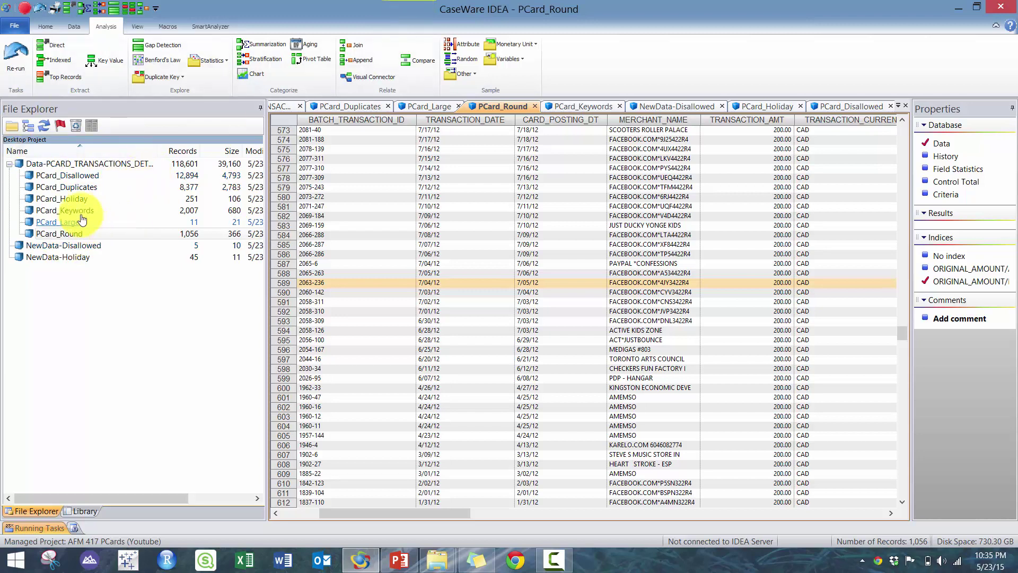
Recheck PCard_Disallowed and PCard_Duplicates, and return to Data-PCARD_TRANSACTIONS_DETAIL to view its merchant name and transaction amount columns
double_click(75, 175)
double_click(69, 186)
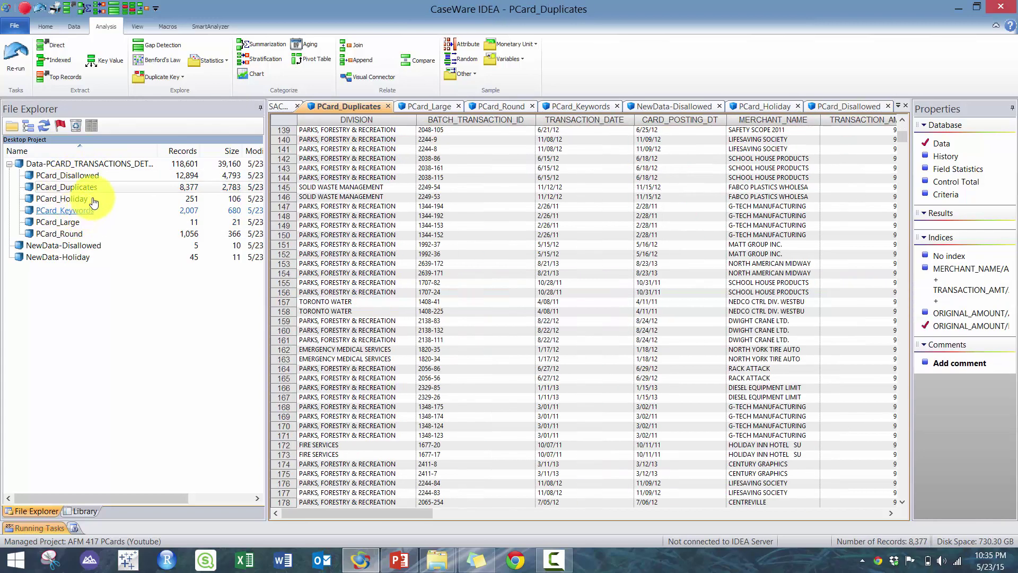
double_click(82, 164)
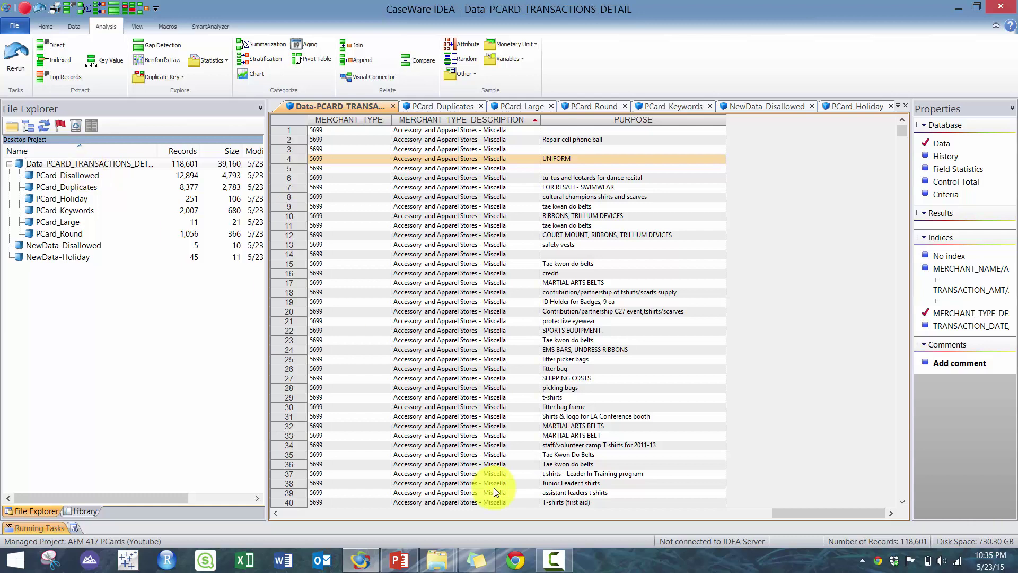
click(319, 516)
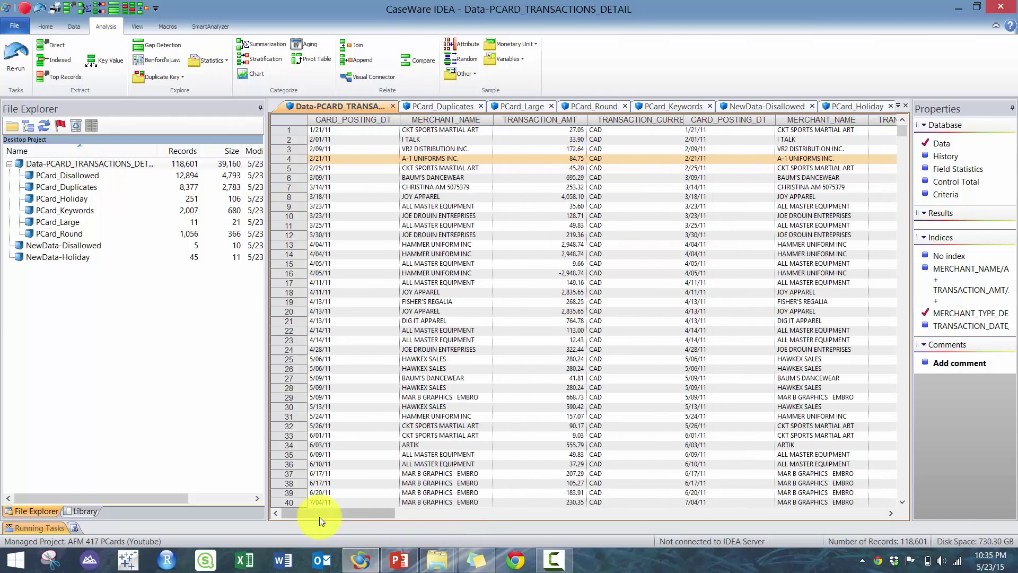